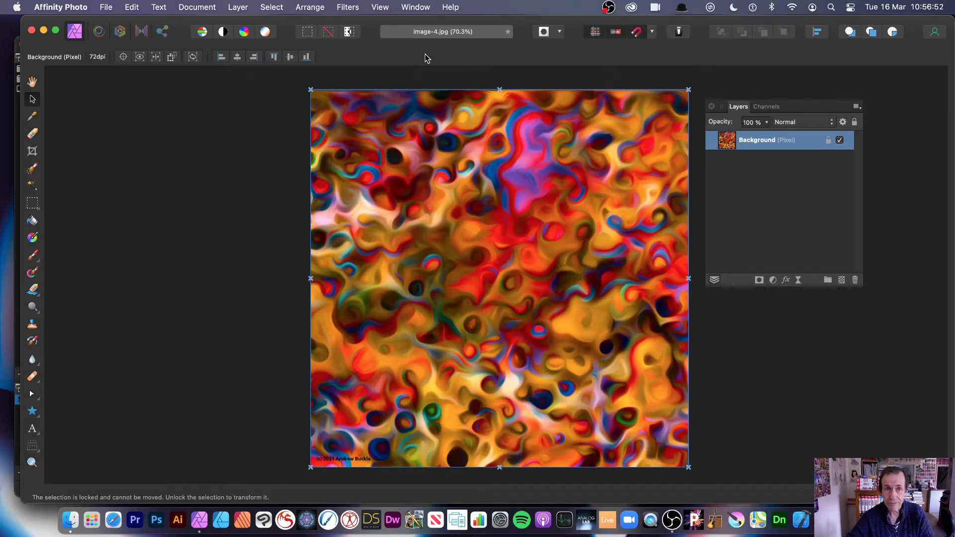
Step: Apply the Polar To Rectangular distortion to the Background layer and unlock that layer
{"action": "left_click", "coordinate": [347, 6]}
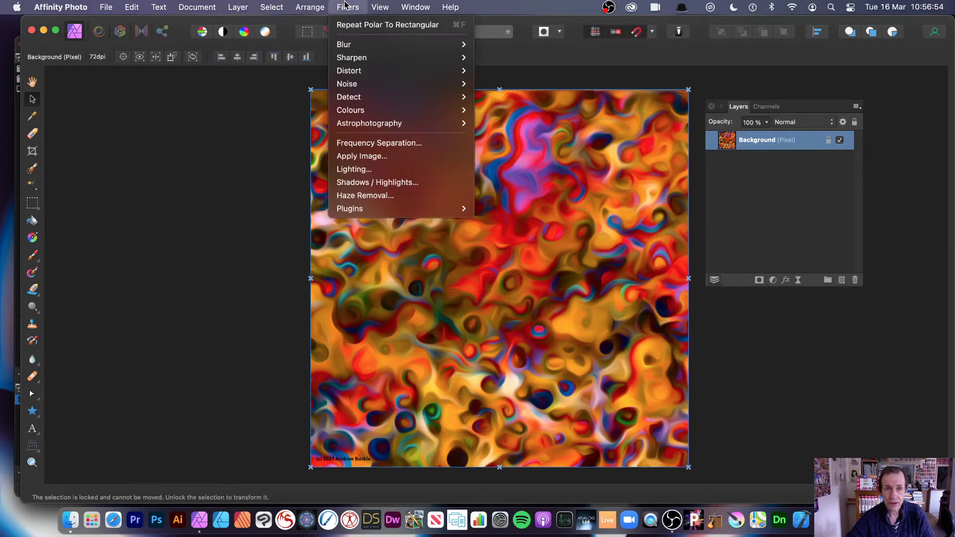
{"action": "mouse_move", "coordinate": [397, 70]}
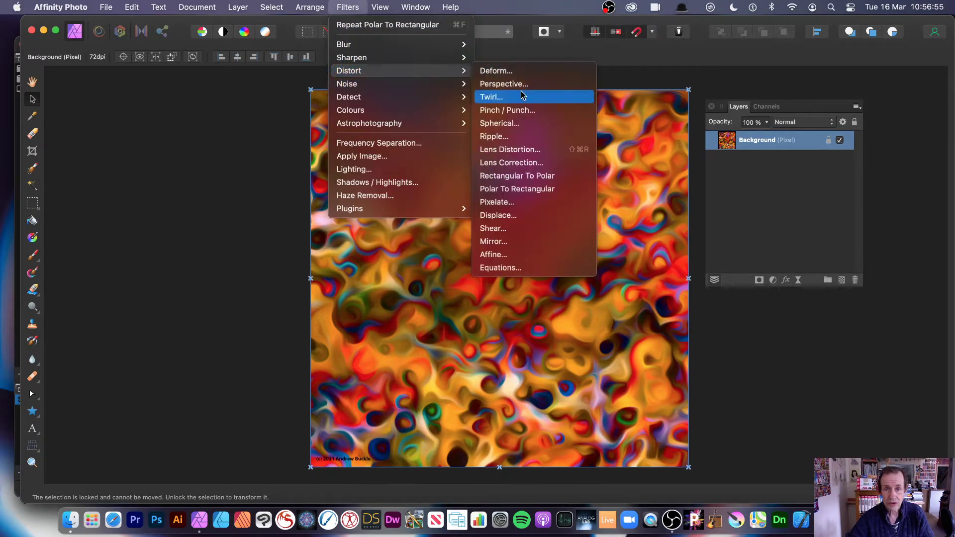
{"action": "left_click", "coordinate": [525, 190]}
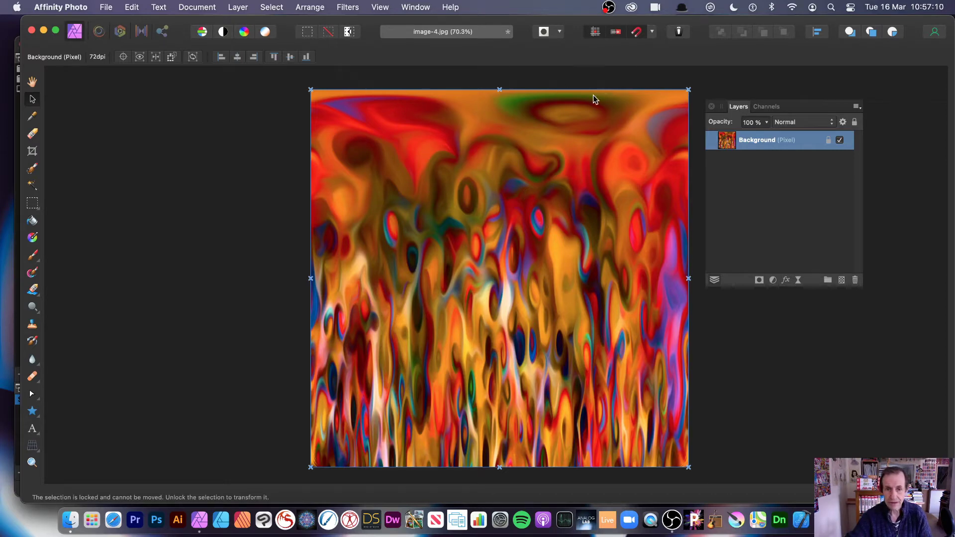
{"action": "left_click", "coordinate": [829, 143]}
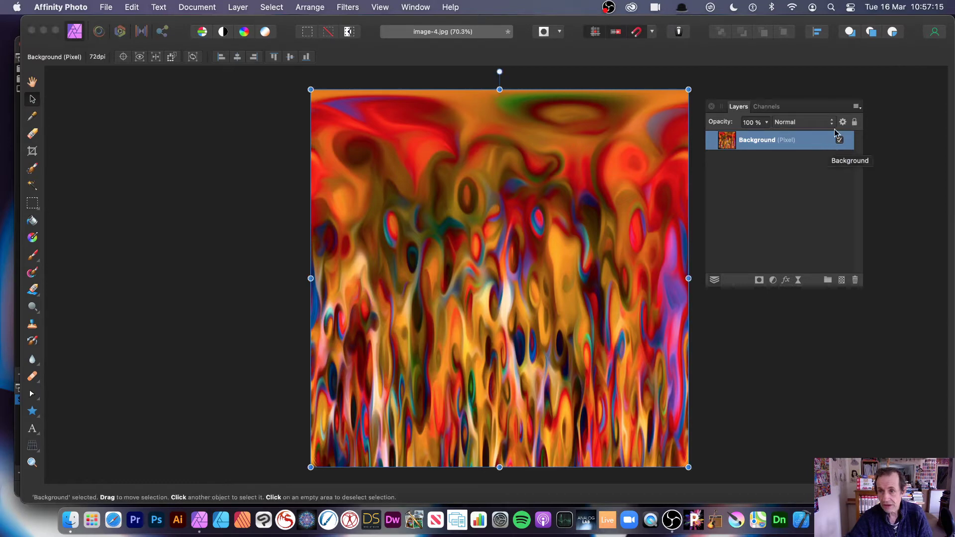
{"action": "left_click", "coordinate": [409, 8]}
{"action": "mouse_move", "coordinate": [386, 6]}
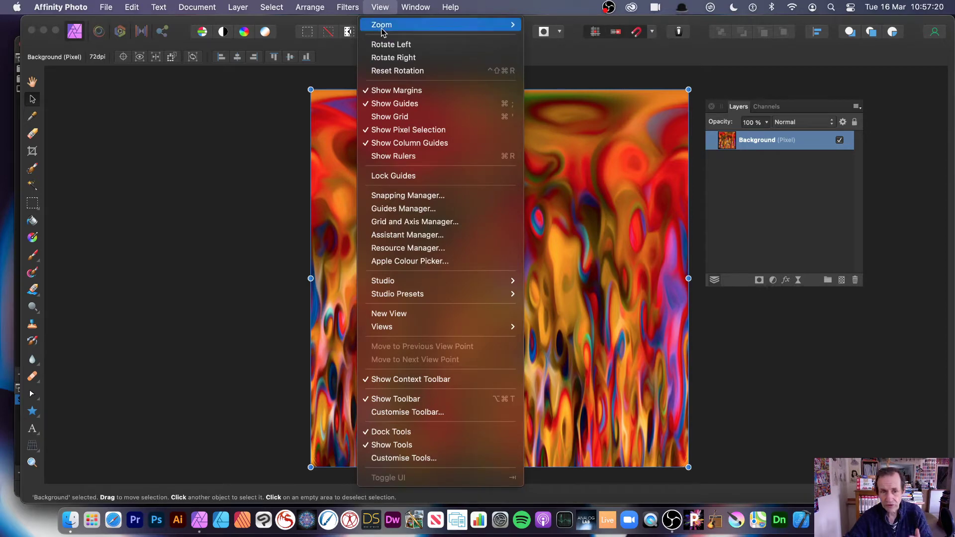
{"action": "mouse_move", "coordinate": [380, 283]}
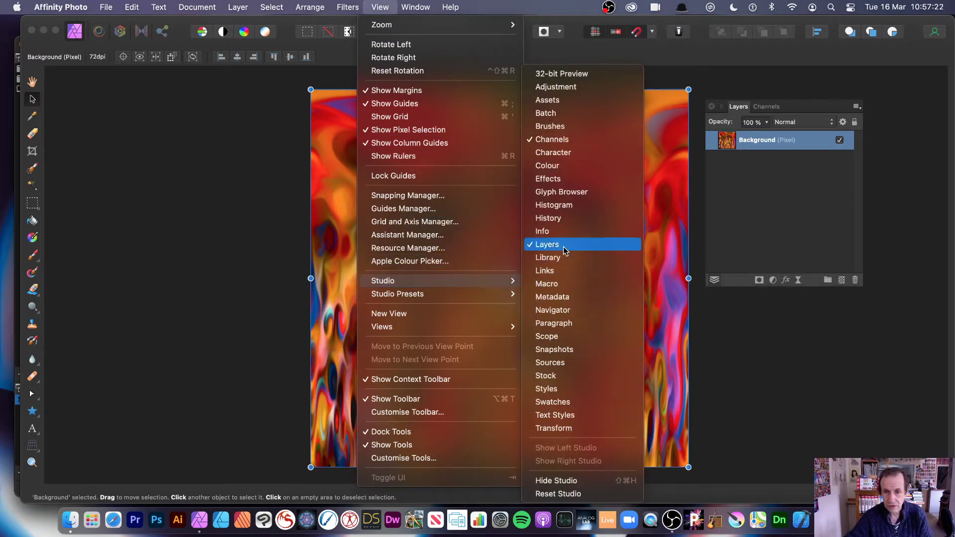
{"action": "left_click", "coordinate": [790, 166]}
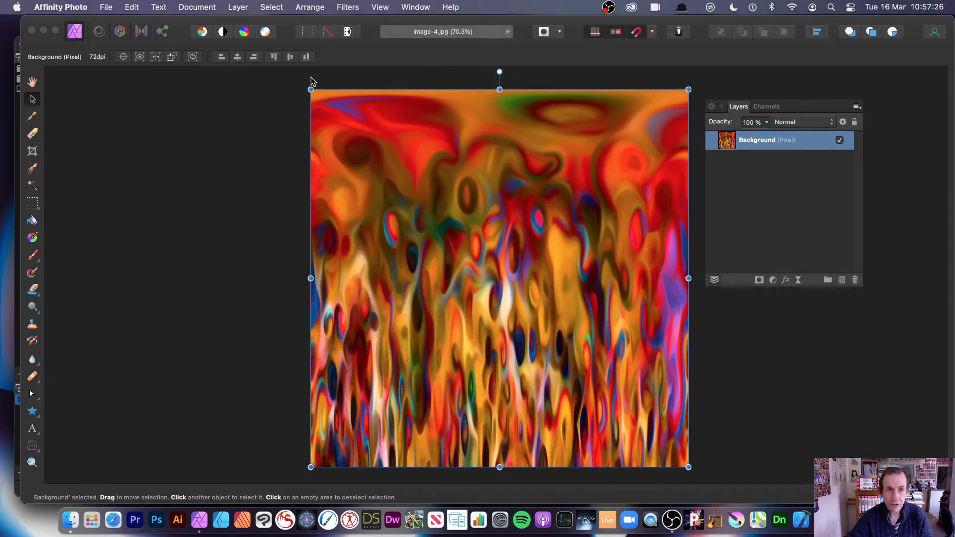
Step: Rotate the Background layer 90° counter-clockwise twice, repeating the Polar To Rectangular filter after each rotation
{"action": "left_click_drag", "start_coordinate": [499, 72], "coordinate": [362, 449]}
{"action": "left_click", "coordinate": [347, 7]}
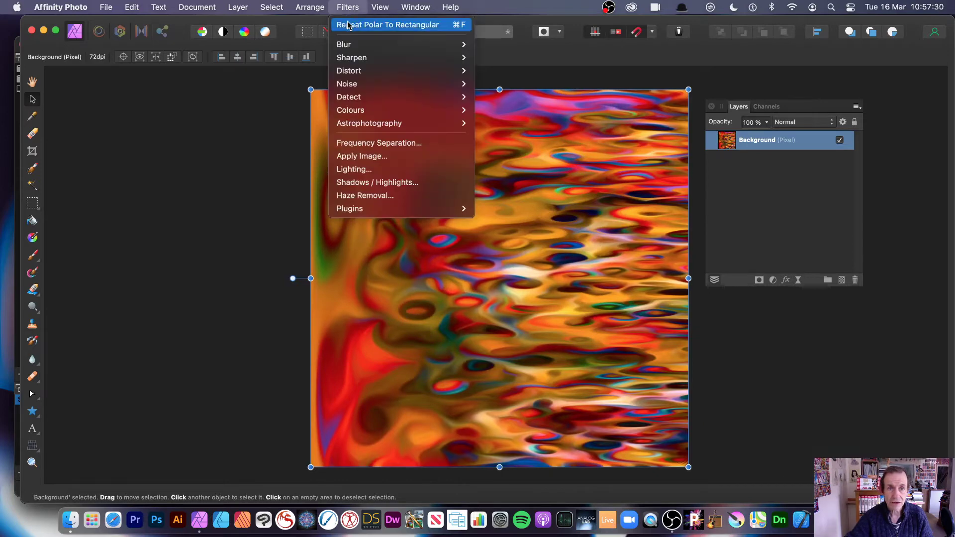
{"action": "left_click", "coordinate": [350, 23]}
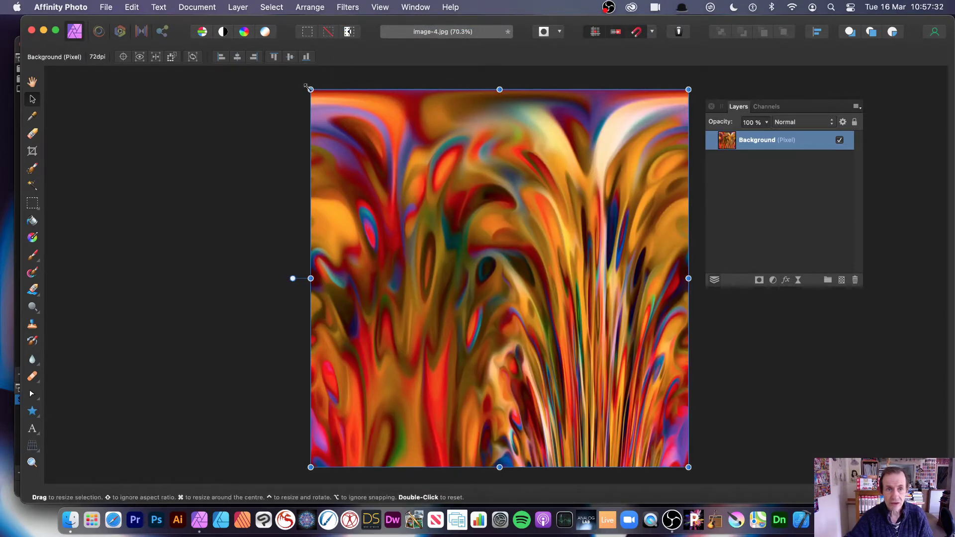
{"action": "left_click_drag", "start_coordinate": [304, 84], "coordinate": [319, 464]}
{"action": "left_click", "coordinate": [357, 7]}
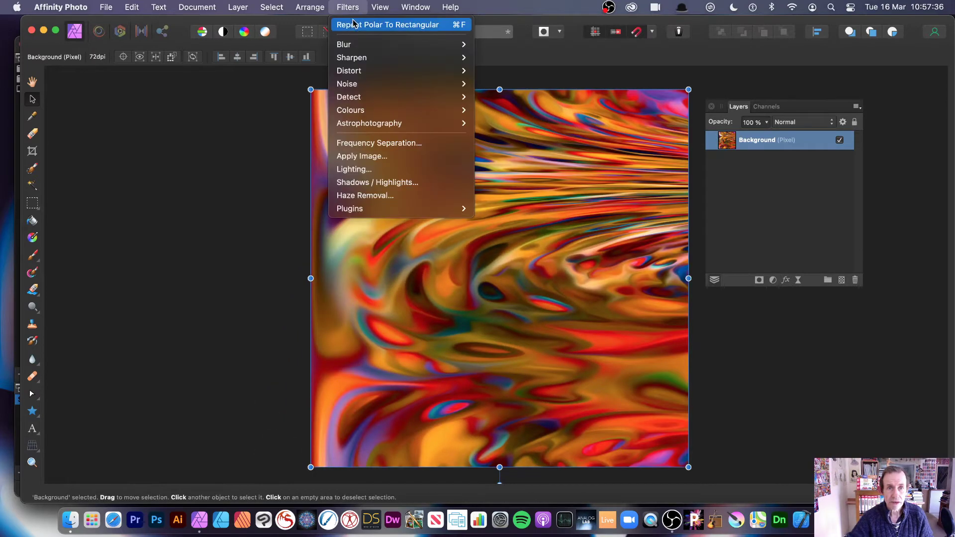
{"action": "left_click", "coordinate": [356, 30]}
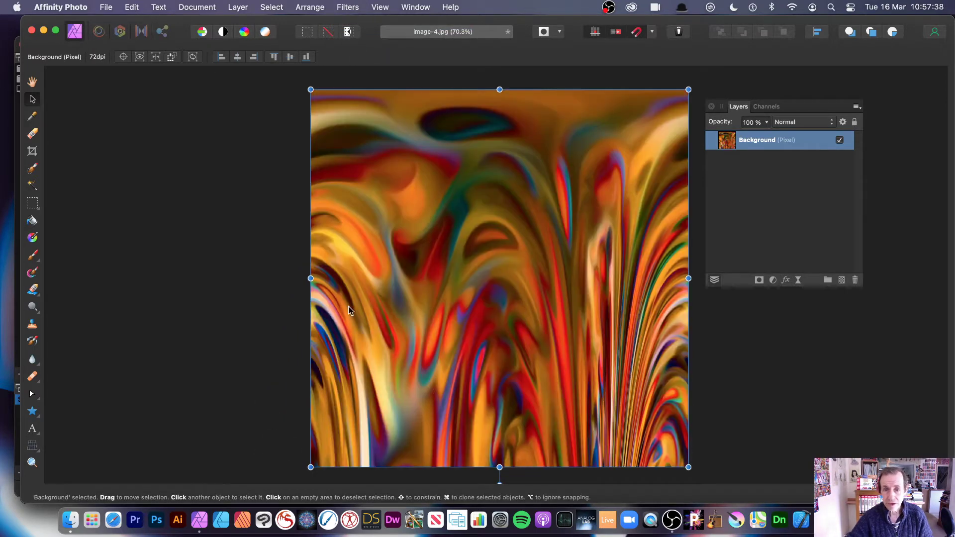
Step: Duplicate the Background layer and repeat the Polar To Rectangular filter four times on the copy
{"action": "left_click", "coordinate": [237, 7]}
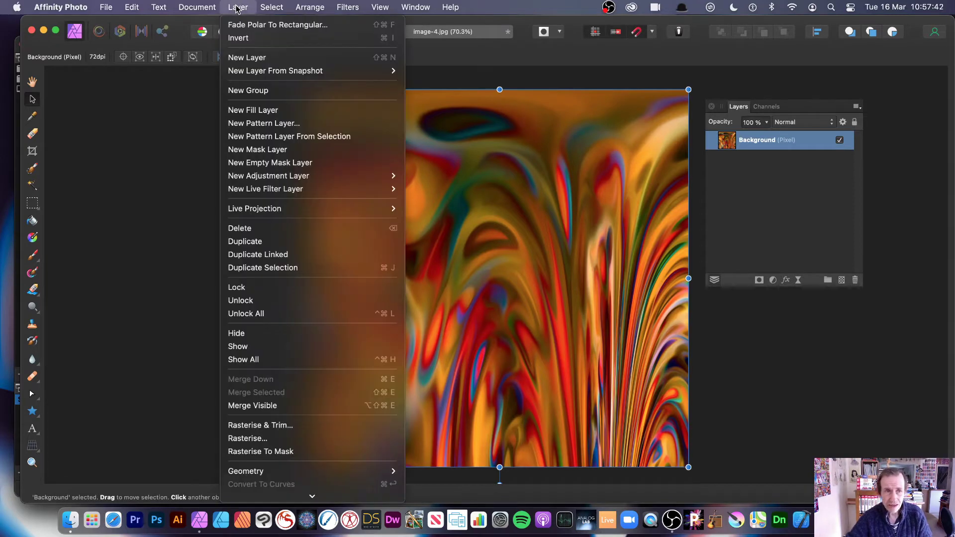
{"action": "left_click", "coordinate": [261, 241]}
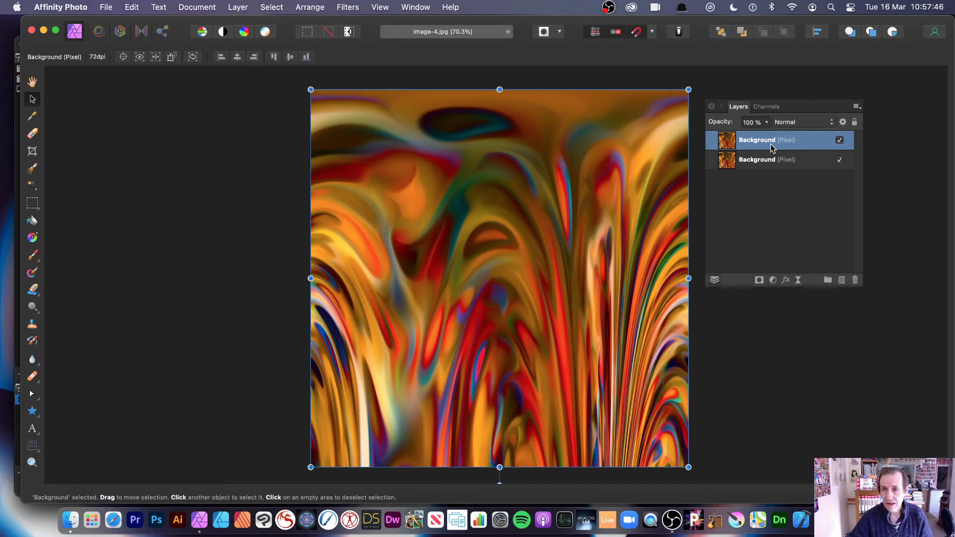
{"action": "left_click", "coordinate": [347, 7]}
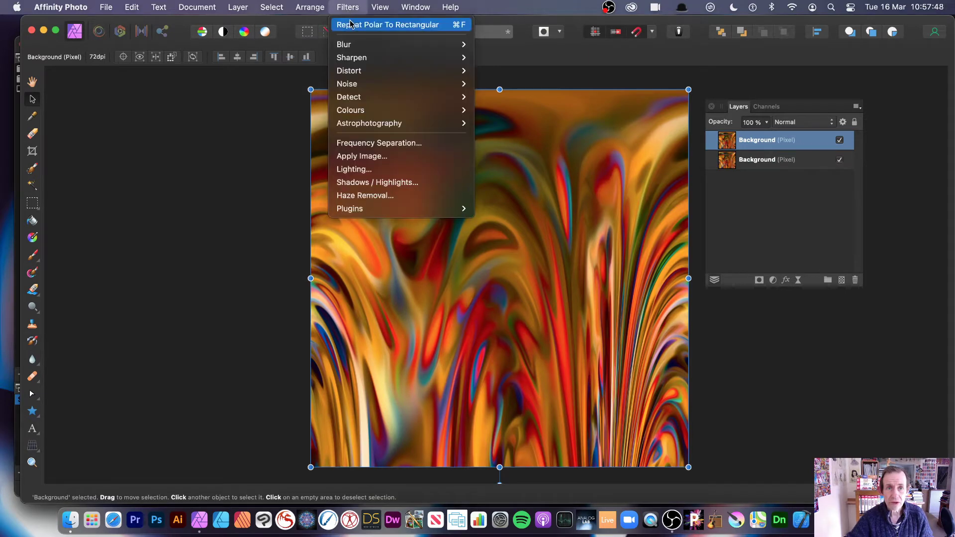
{"action": "left_click", "coordinate": [350, 24]}
{"action": "left_click", "coordinate": [348, 7]}
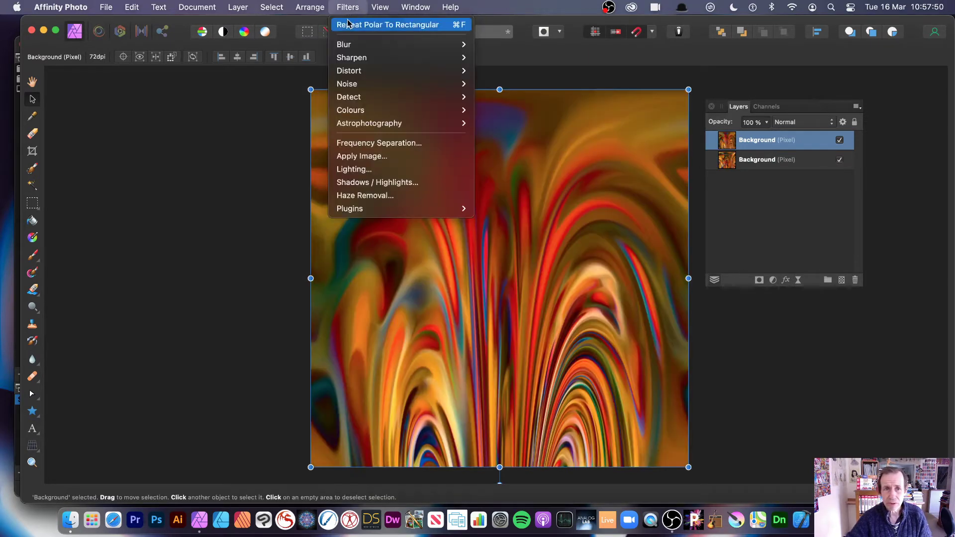
{"action": "left_click", "coordinate": [348, 25]}
{"action": "left_click", "coordinate": [347, 7]}
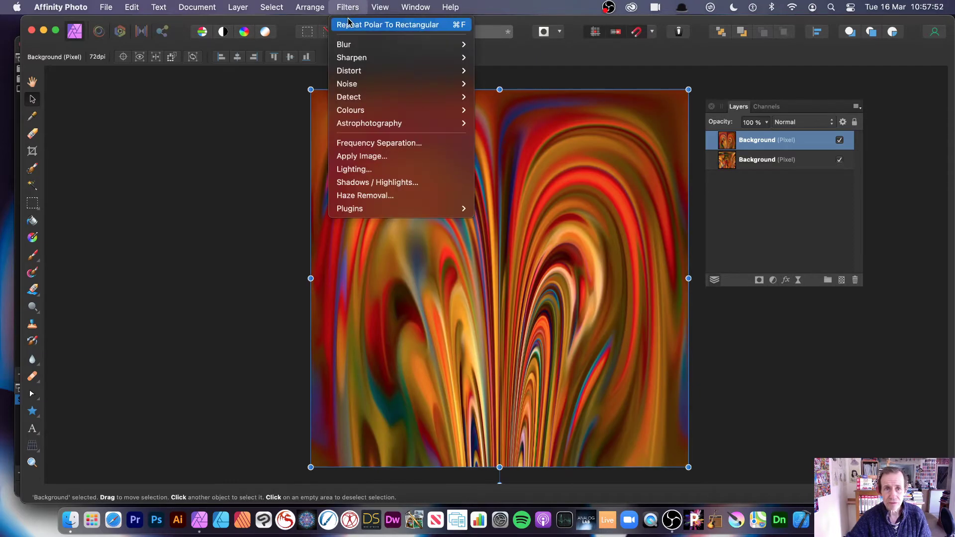
{"action": "left_click", "coordinate": [350, 25]}
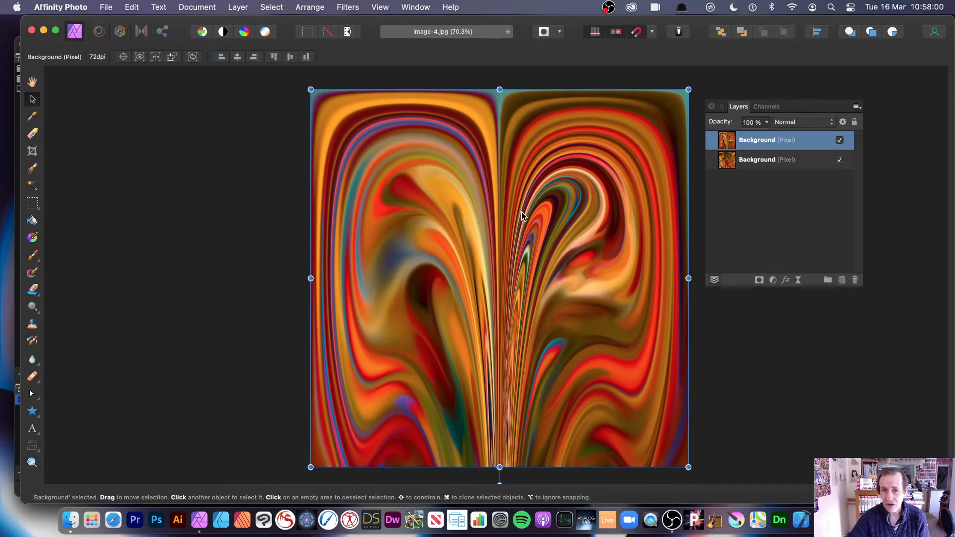
{"action": "left_click", "coordinate": [354, 8]}
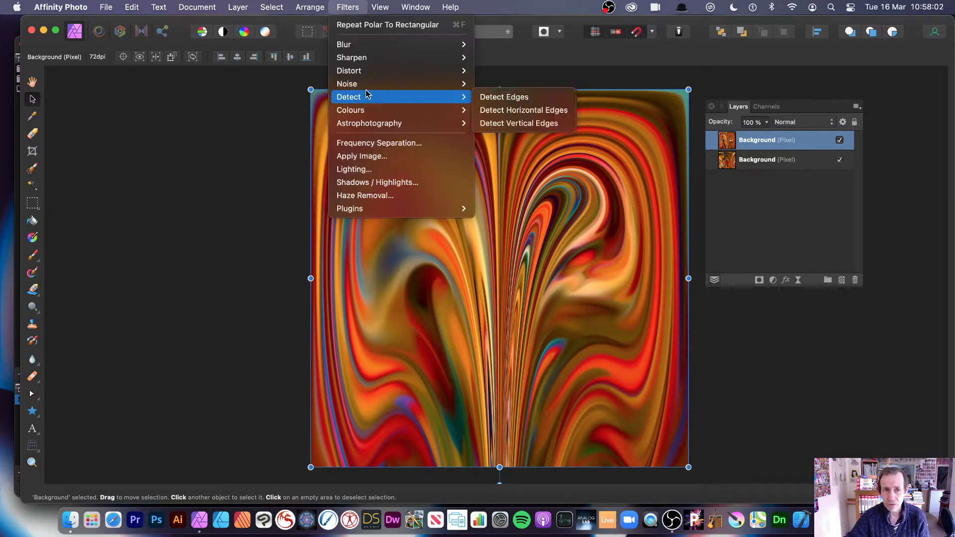
{"action": "mouse_move", "coordinate": [365, 70]}
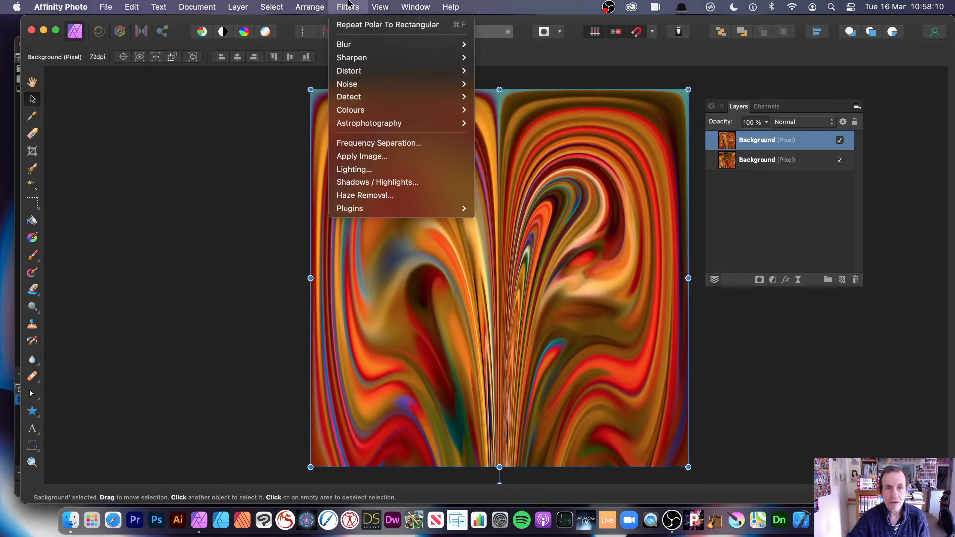
{"action": "left_click", "coordinate": [423, 25]}
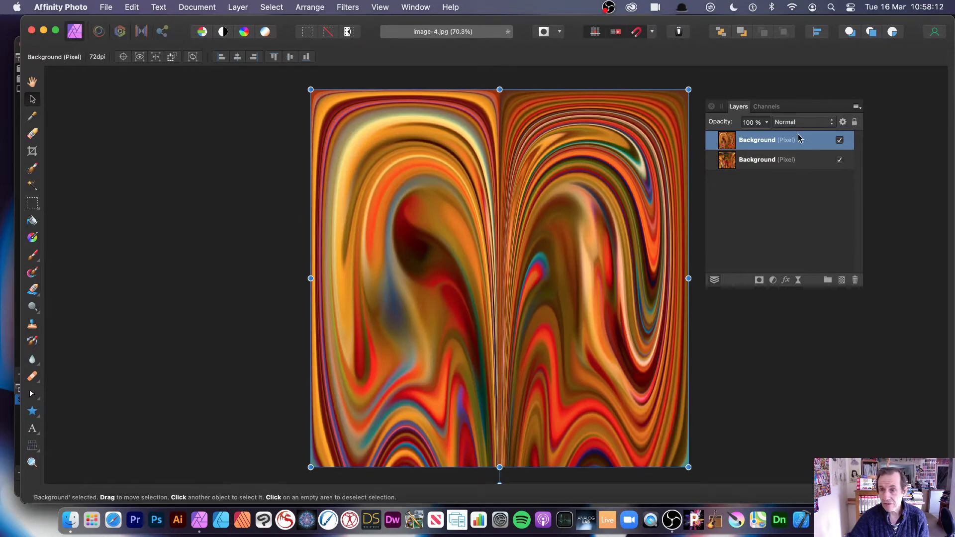
Step: Set the duplicate layer's blend mode to Difference and merge the visible layers into a new pixel layer
{"action": "left_click", "coordinate": [799, 123]}
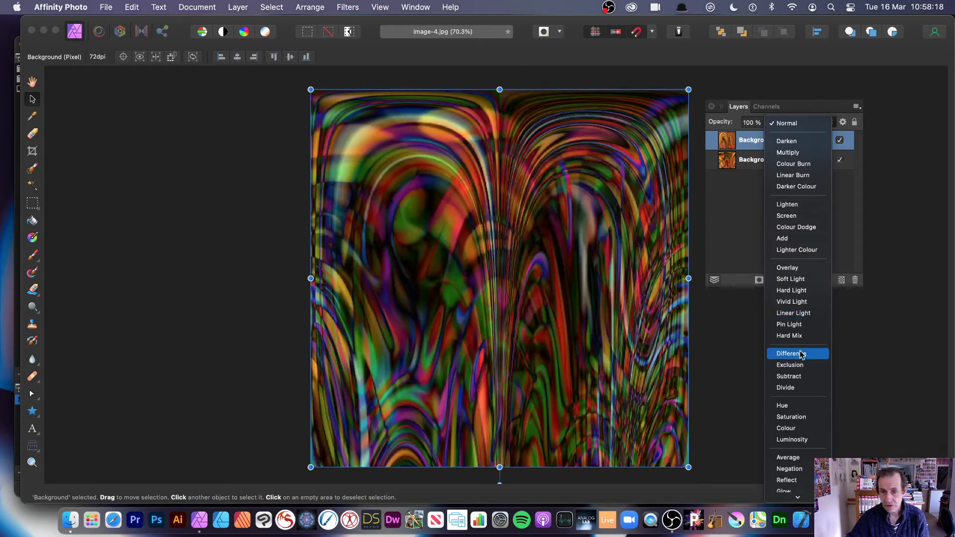
{"action": "left_click", "coordinate": [801, 354]}
{"action": "left_click", "coordinate": [245, 7]}
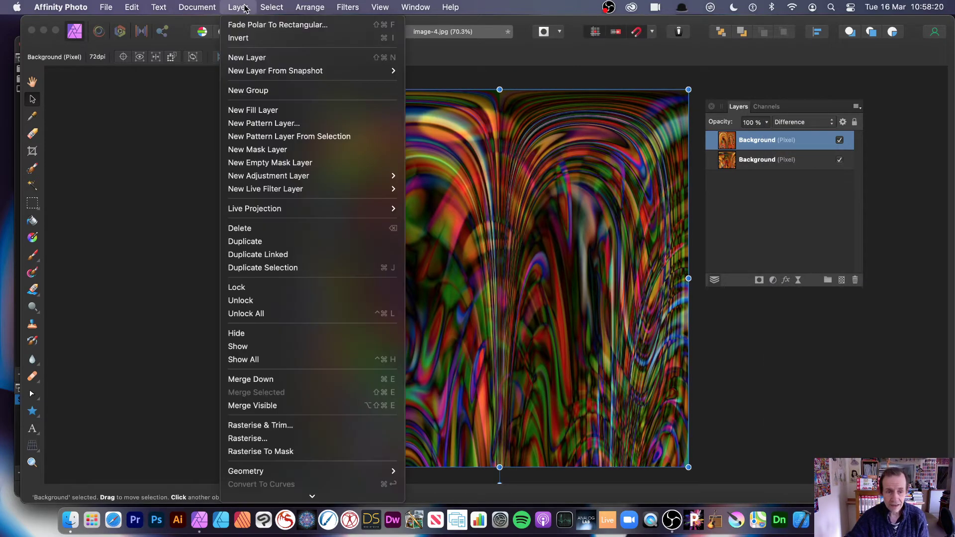
{"action": "left_click", "coordinate": [253, 405]}
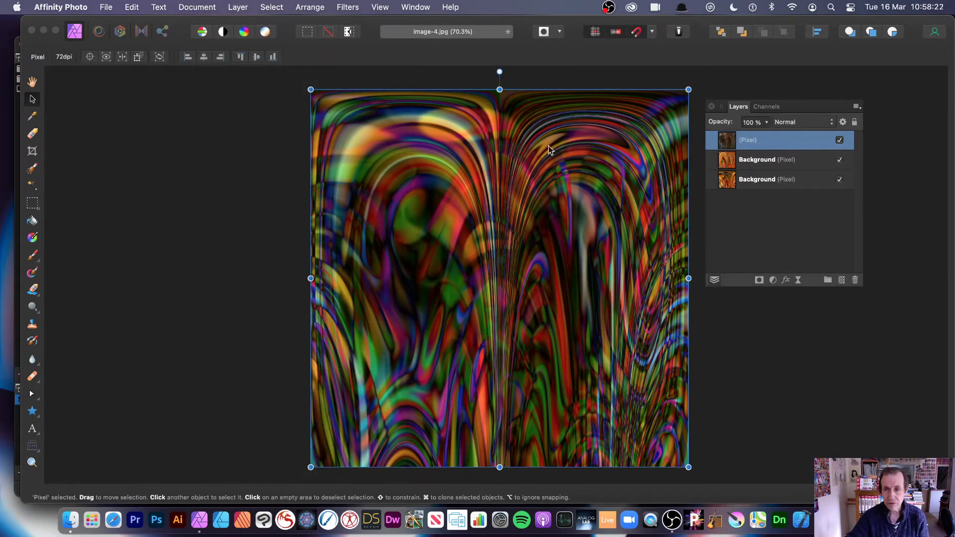
Step: Repeat the Polar To Rectangular filter three times on the merged pixel layer
{"action": "left_click", "coordinate": [343, 7]}
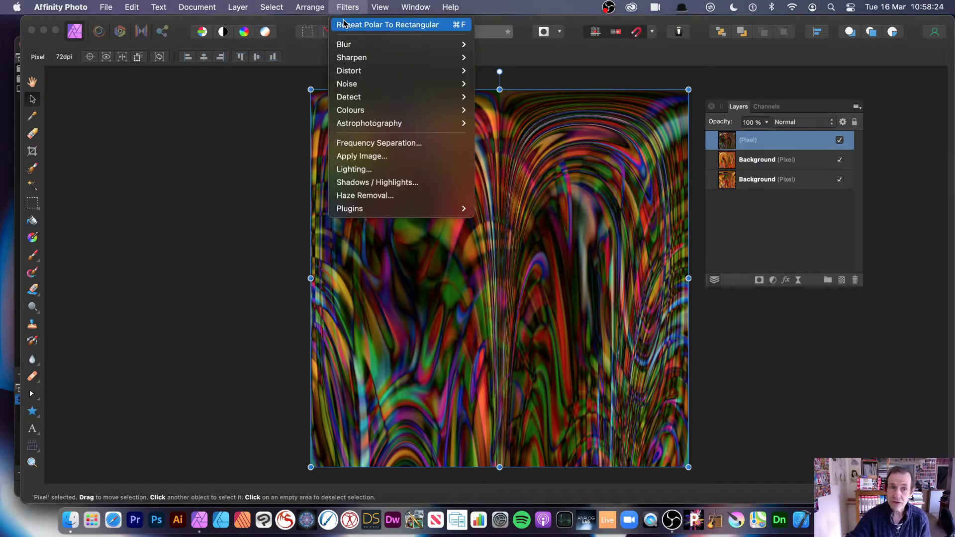
{"action": "left_click", "coordinate": [346, 25]}
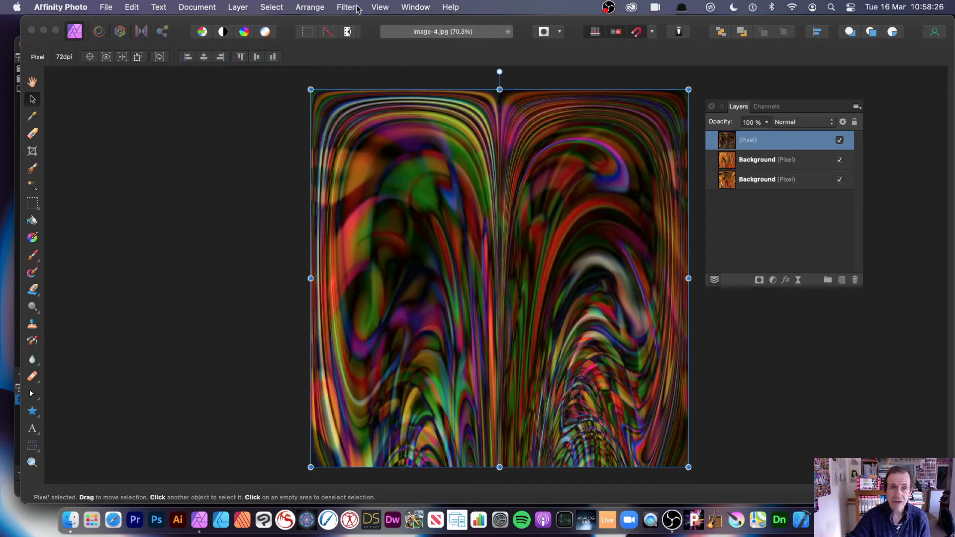
{"action": "left_click", "coordinate": [361, 8]}
{"action": "left_click", "coordinate": [356, 25]}
{"action": "left_click", "coordinate": [354, 8]}
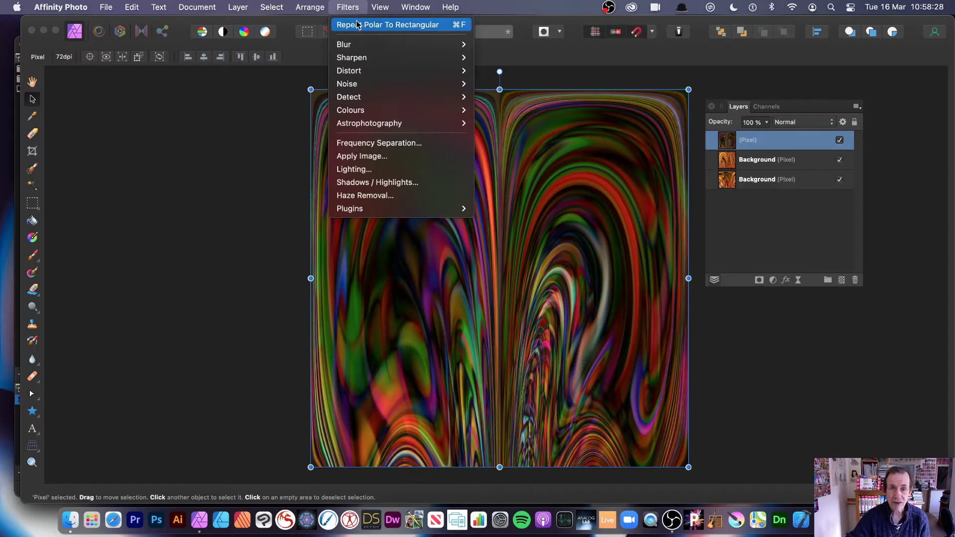
{"action": "left_click", "coordinate": [357, 24]}
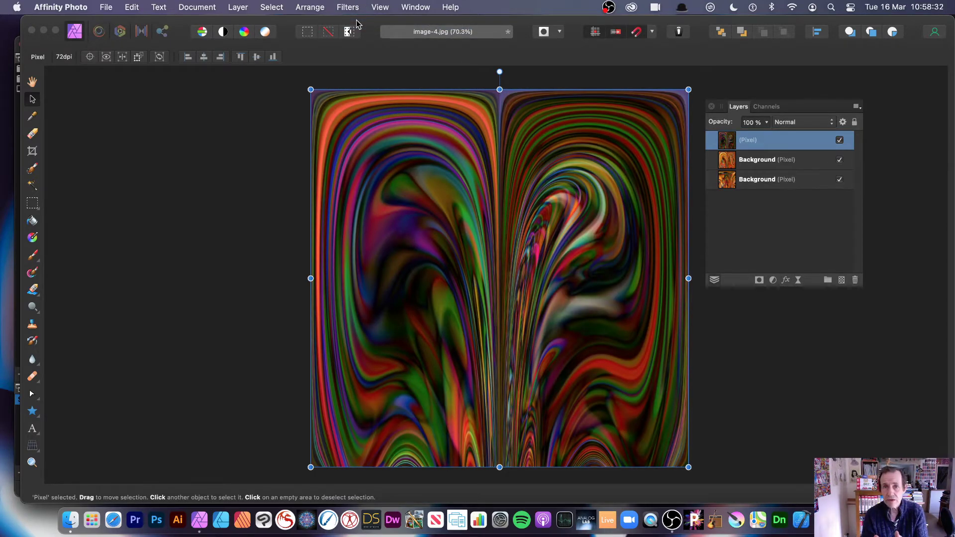
{"action": "left_click", "coordinate": [382, 8]}
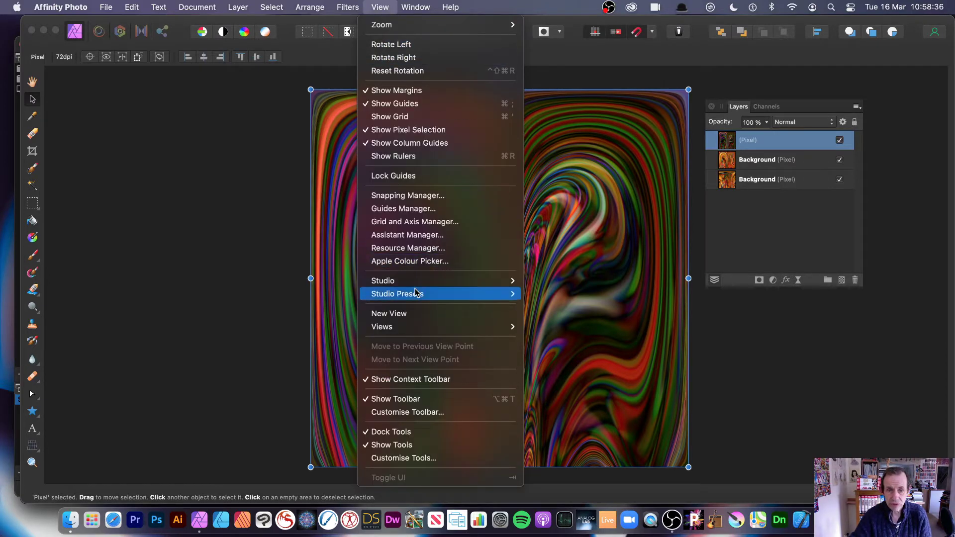
{"action": "mouse_move", "coordinate": [419, 284]}
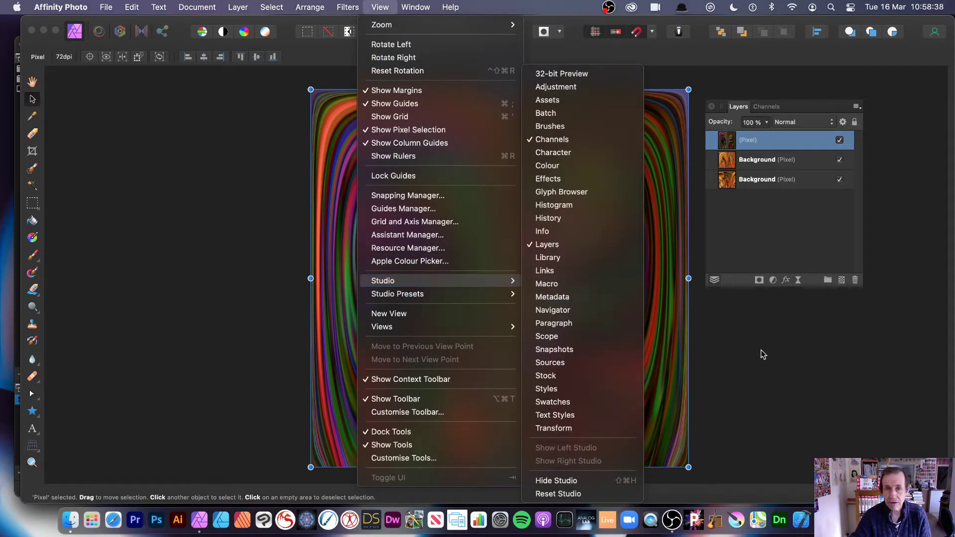
{"action": "left_click", "coordinate": [777, 367]}
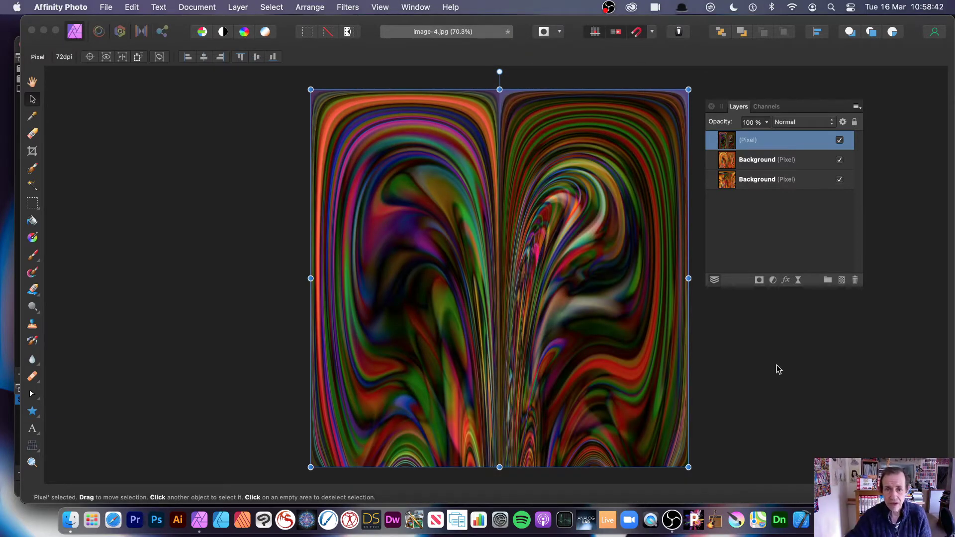
Step: Undo all filter, rotation, duplicate, blend and merge edits back to the original locked Background image
{"action": "left_click_drag", "start_coordinate": [311, 88], "coordinate": [381, 159]}
{"action": "key", "text": "super+z"}
{"action": "key", "text": "super+z"}
{"action": "key", "text": "super+z"}
{"action": "key", "text": "super+z"}
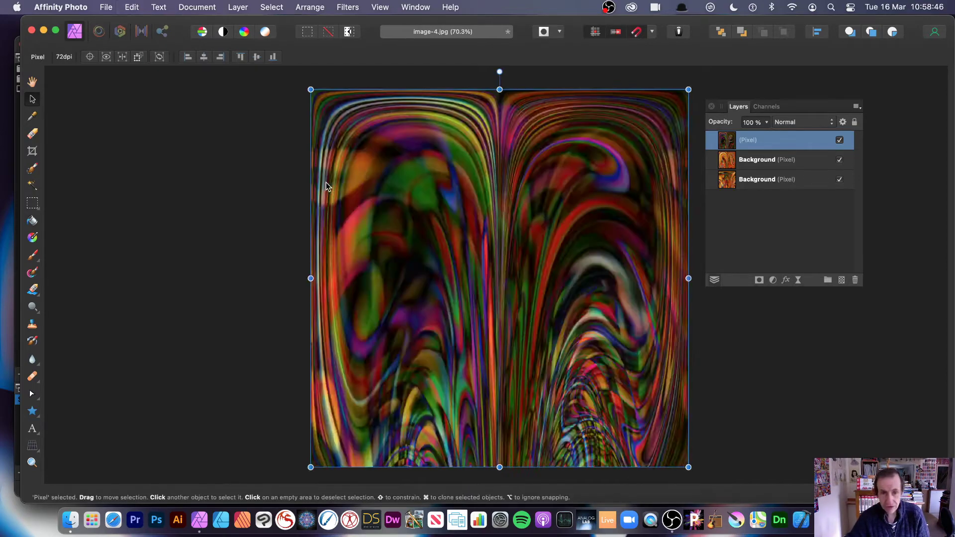
{"action": "key", "text": "super+z"}
{"action": "key", "text": "super+z"}
{"action": "key", "text": "super+z"}
{"action": "key", "text": "super+z"}
{"action": "key", "text": "super+z"}
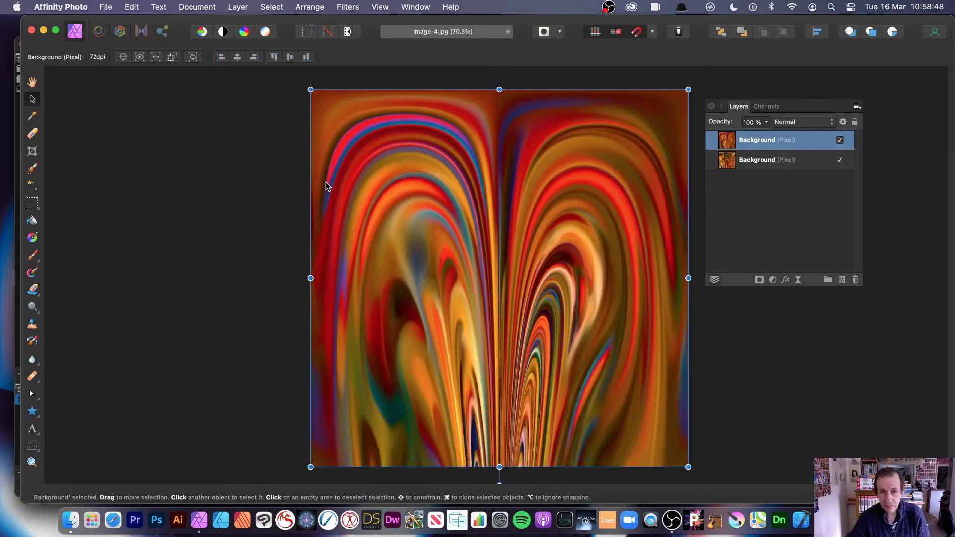
{"action": "key", "text": "super+z"}
{"action": "key", "text": "super+z"}
{"action": "key", "text": "super+z"}
{"action": "key", "text": "super+z"}
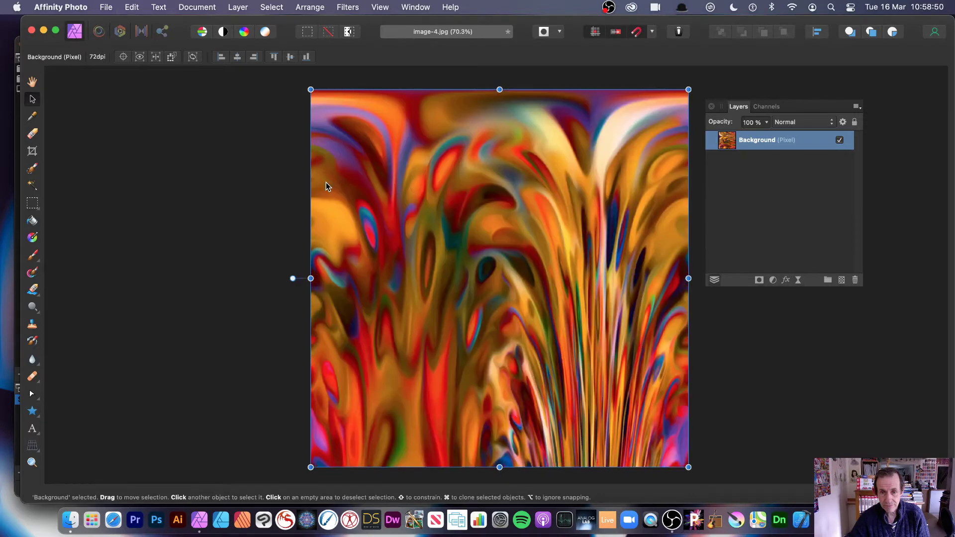
{"action": "key", "text": "super+z"}
{"action": "key", "text": "super+z"}
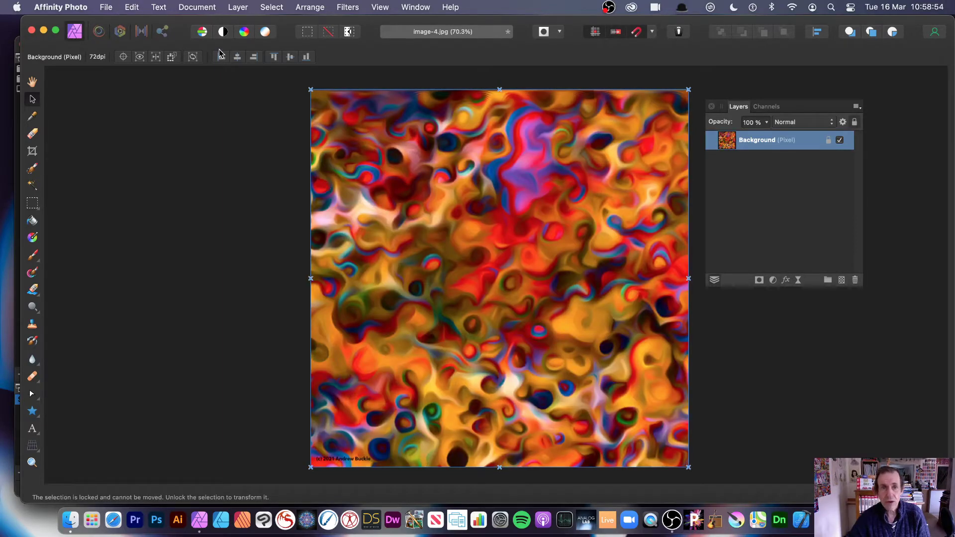
Step: Duplicate the Background layer
{"action": "left_click", "coordinate": [242, 6]}
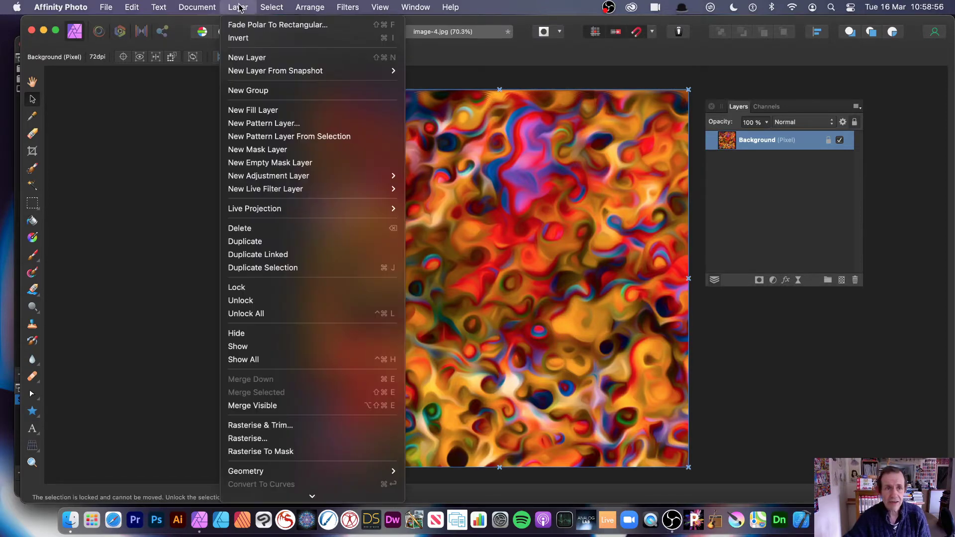
{"action": "left_click", "coordinate": [264, 241]}
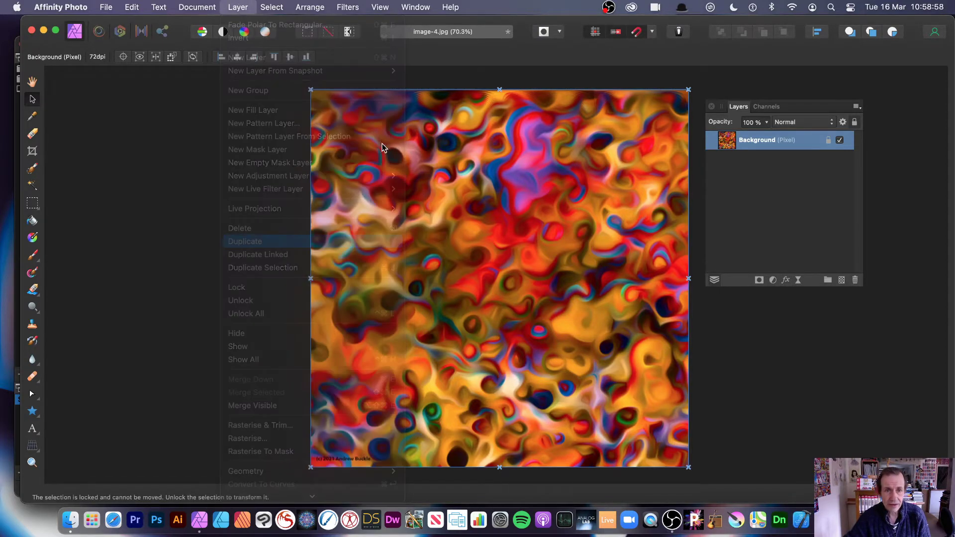
Step: Shrink and centre the duplicate layer over the image, and apply the Polar To Rectangular distortion to it
{"action": "left_click_drag", "start_coordinate": [312, 90], "coordinate": [462, 239]}
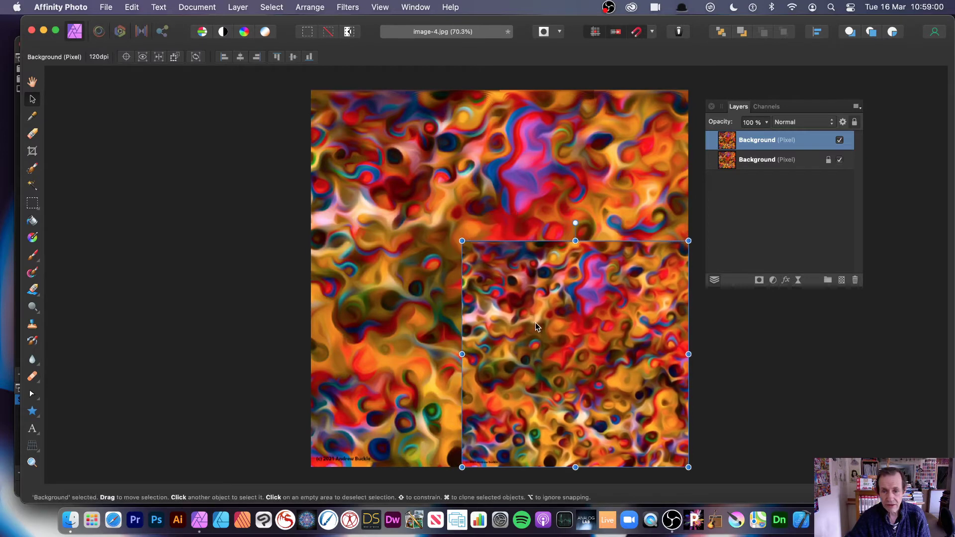
{"action": "left_click_drag", "start_coordinate": [535, 322], "coordinate": [461, 258]}
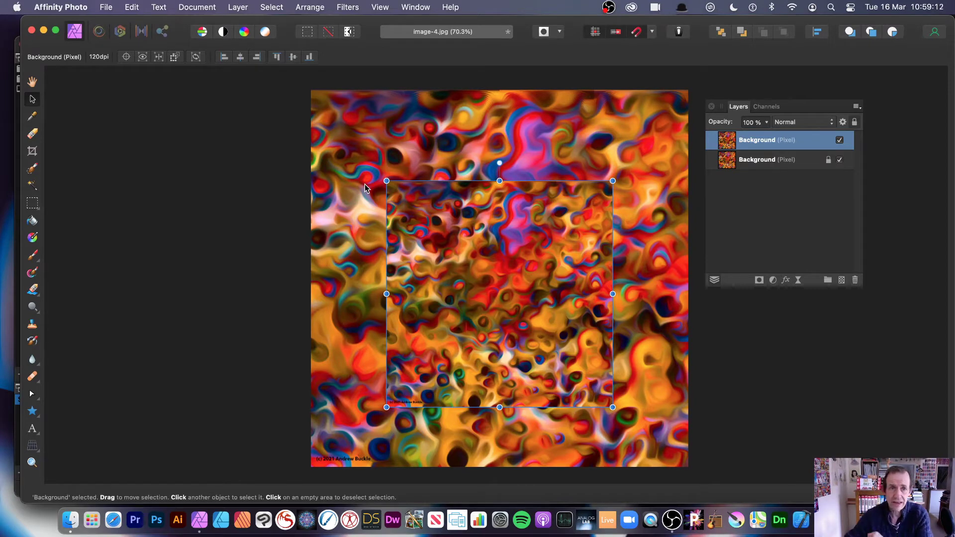
{"action": "left_click", "coordinate": [346, 7]}
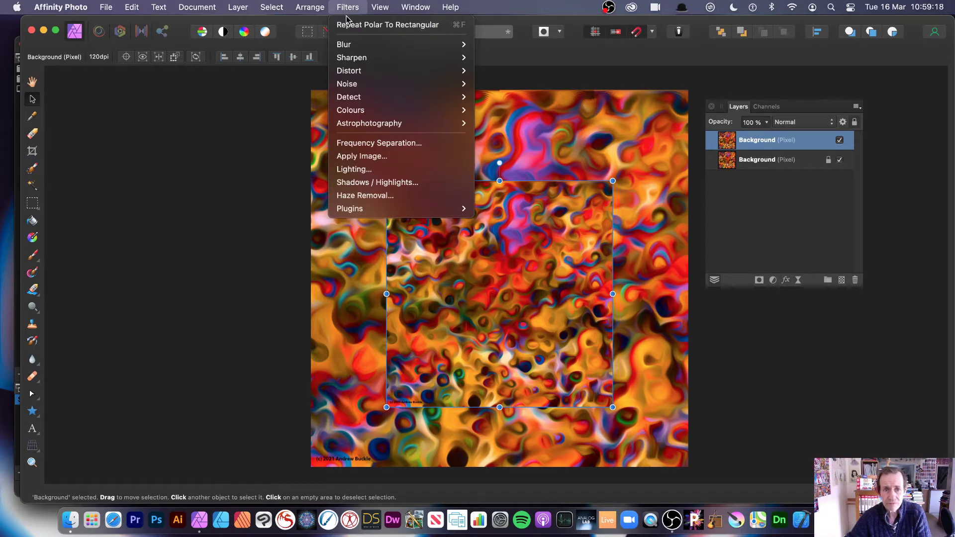
{"action": "mouse_move", "coordinate": [398, 71]}
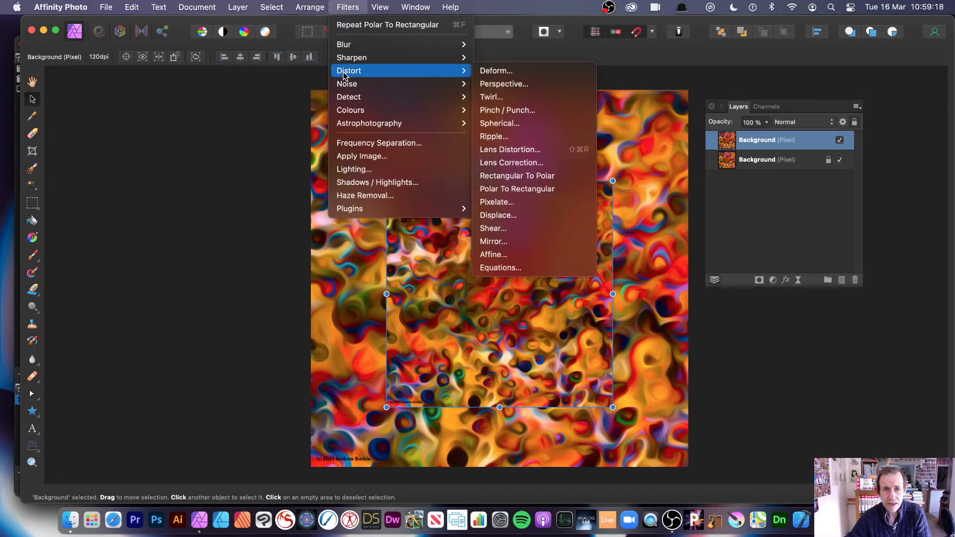
{"action": "left_click", "coordinate": [526, 189]}
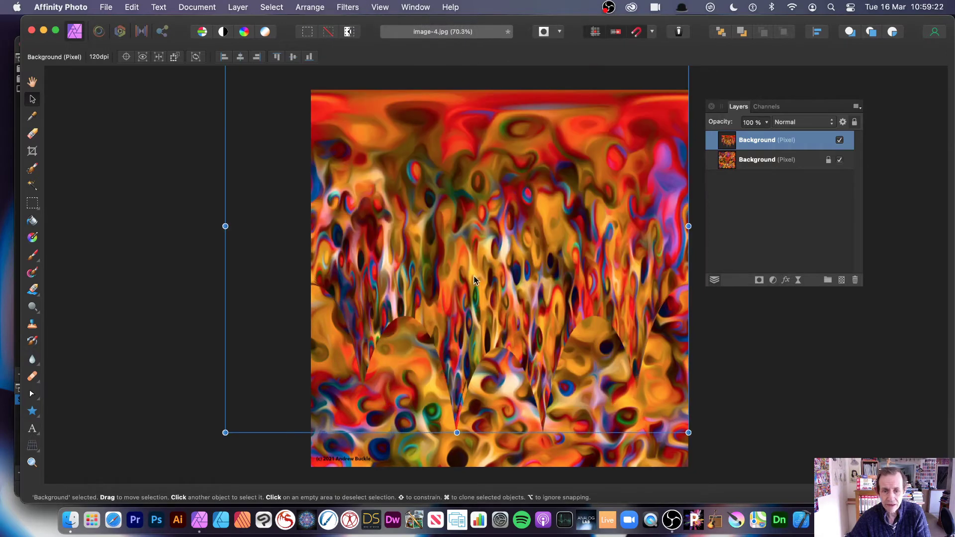
Step: Scale the distorted duplicate layer down and position it near the middle of the canvas
{"action": "left_click_drag", "start_coordinate": [438, 190], "coordinate": [480, 277]}
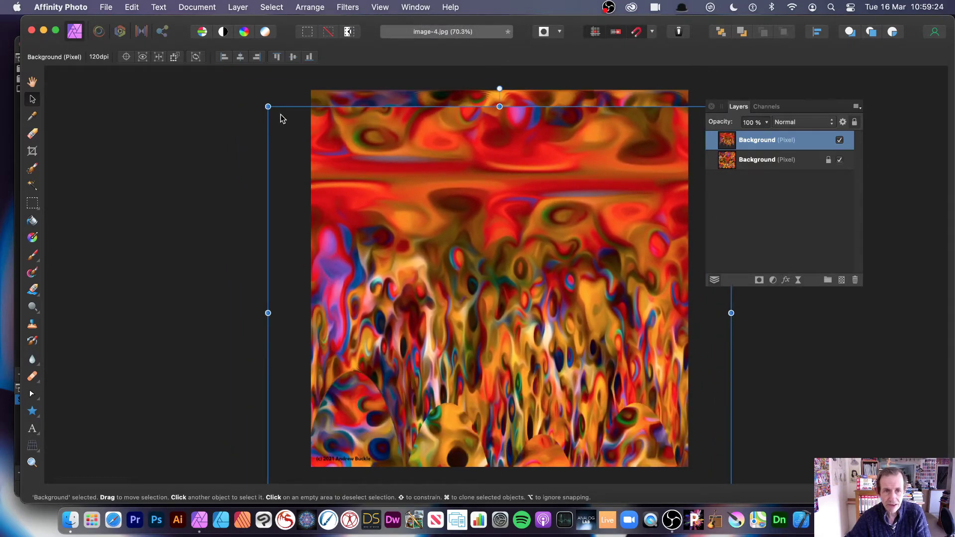
{"action": "left_click_drag", "start_coordinate": [266, 107], "coordinate": [460, 278]}
{"action": "left_click_drag", "start_coordinate": [560, 343], "coordinate": [457, 238]}
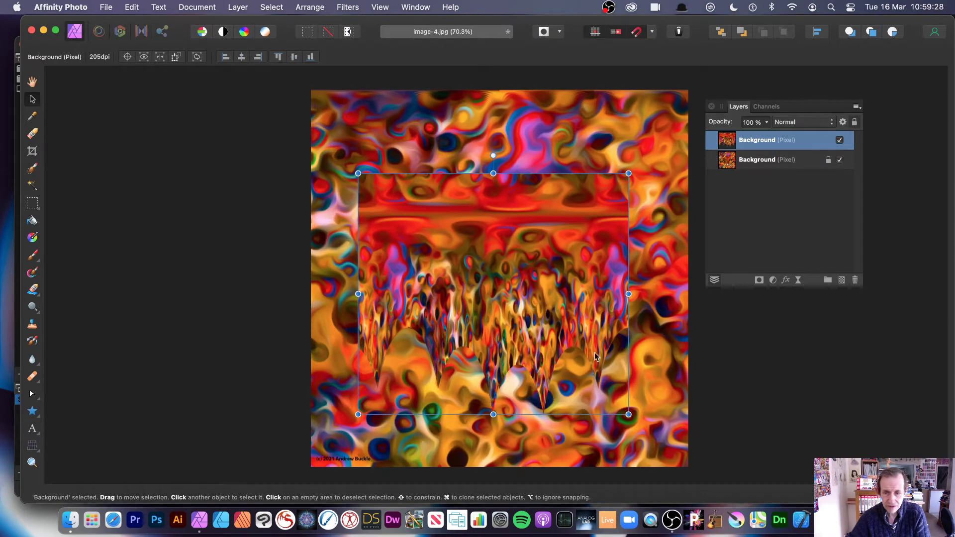
Step: Give the duplicate layer an Outer Shadow with 30.5 px radius, 41.4 px offset and 92% intensity, plus a Bevel / Emboss effect
{"action": "left_click", "coordinate": [786, 280]}
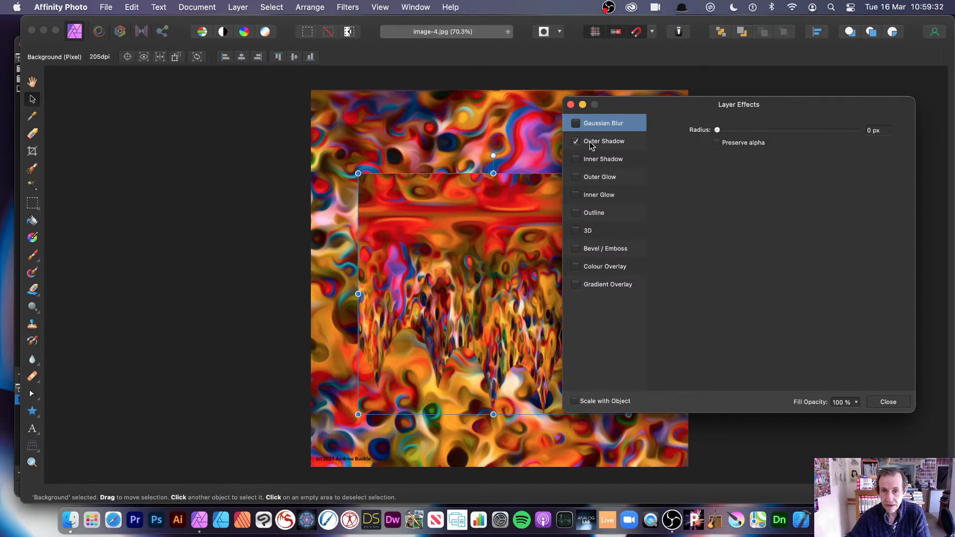
{"action": "left_click", "coordinate": [576, 141]}
{"action": "left_click_drag", "start_coordinate": [718, 160], "coordinate": [847, 191]}
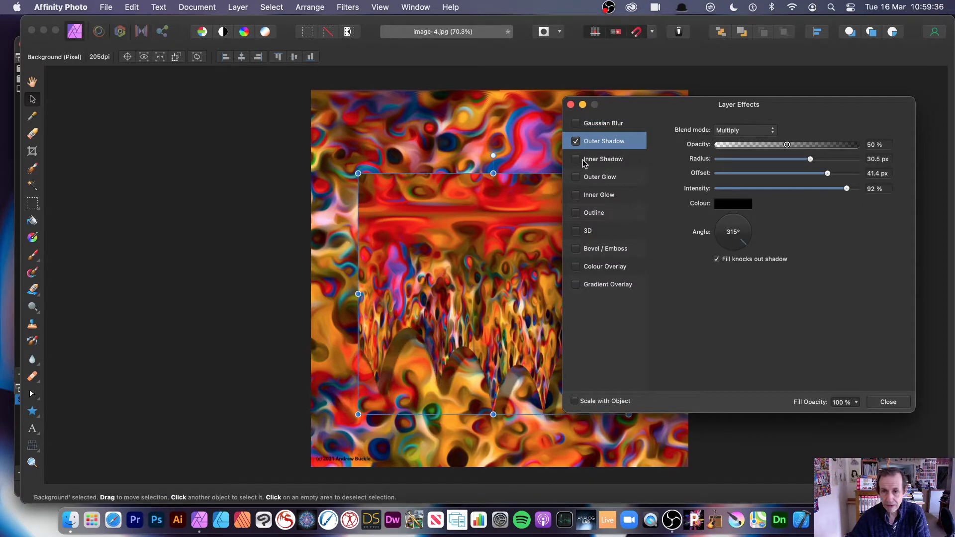
{"action": "left_click", "coordinate": [576, 249]}
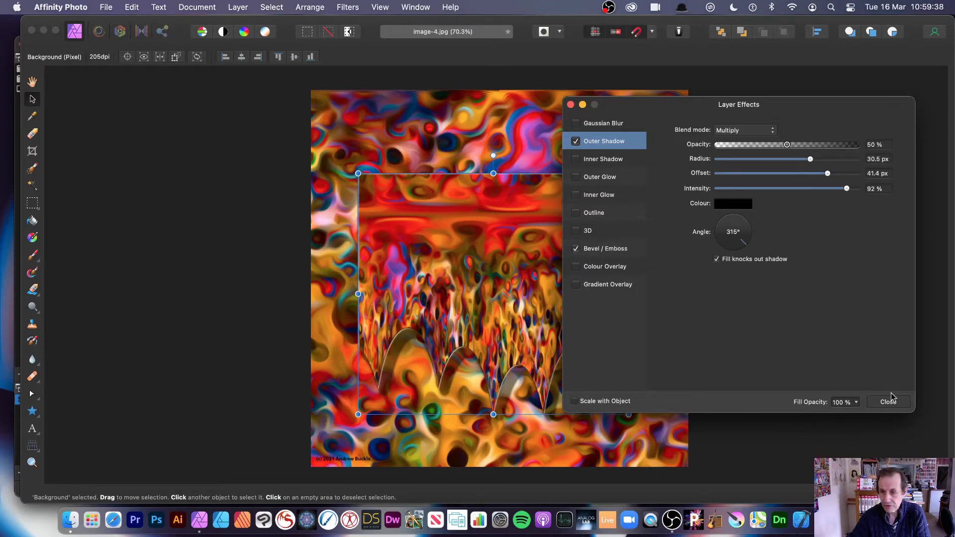
{"action": "key", "text": "Return"}
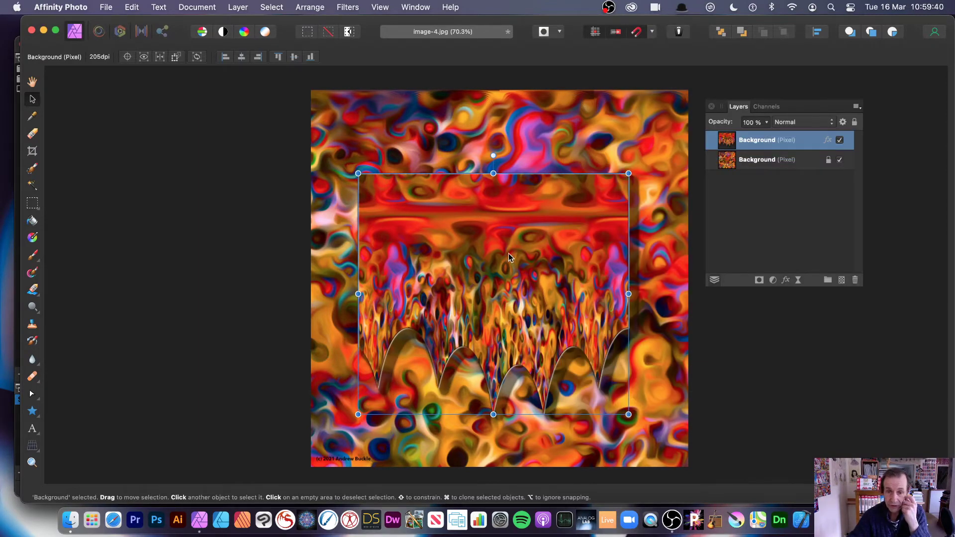
Step: Spread five offset copies of the shadowed layer over the canvas and rotate the topmost copy upside down
{"action": "mouse_move", "coordinate": [509, 254]}
{"action": "left_mouse_down"}
{"action": "mouse_move", "coordinate": [422, 188]}
{"action": "mouse_move", "coordinate": [524, 269]}
{"action": "mouse_move", "coordinate": [587, 152]}
{"action": "left_mouse_up"}
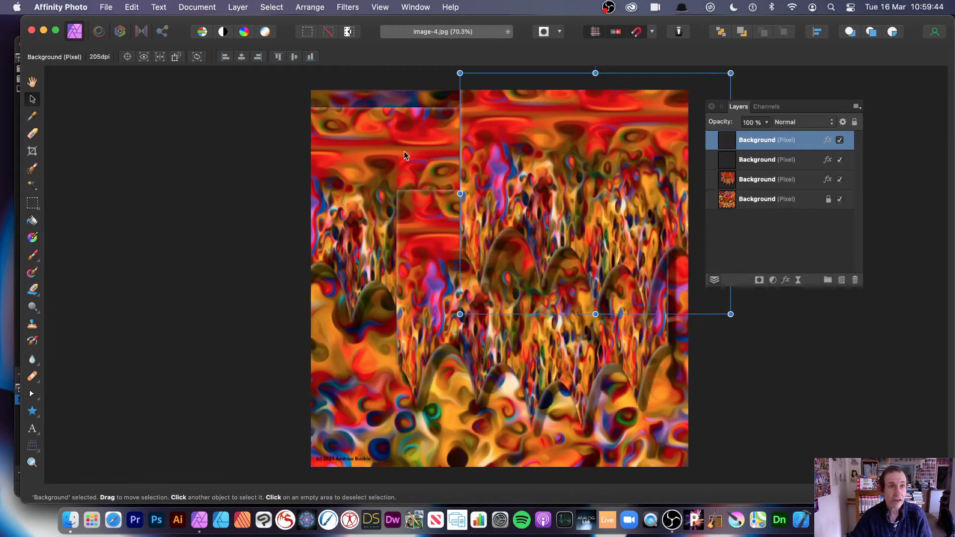
{"action": "mouse_move", "coordinate": [647, 145]}
{"action": "left_mouse_down"}
{"action": "mouse_move", "coordinate": [446, 291]}
{"action": "mouse_move", "coordinate": [615, 388]}
{"action": "mouse_move", "coordinate": [508, 252]}
{"action": "left_mouse_up"}
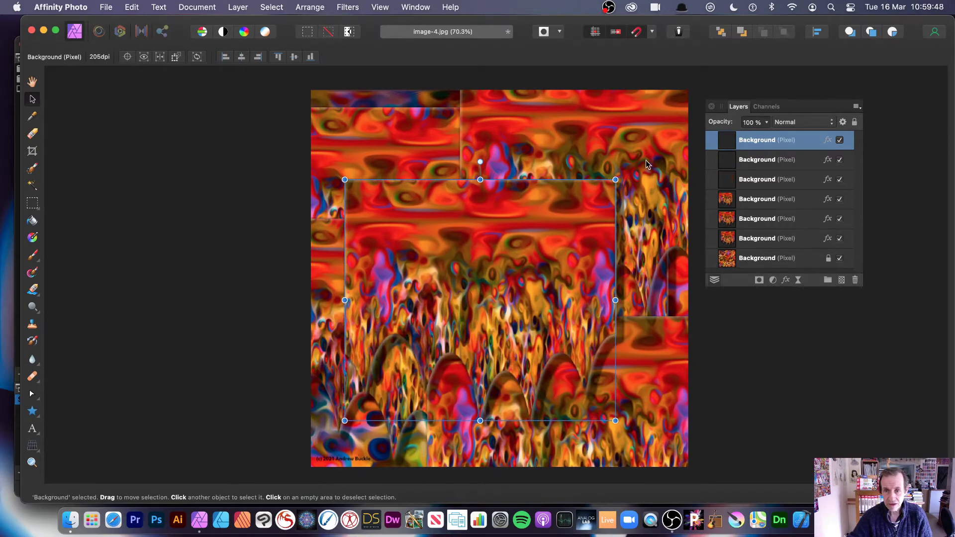
{"action": "left_click_drag", "start_coordinate": [619, 174], "coordinate": [405, 372]}
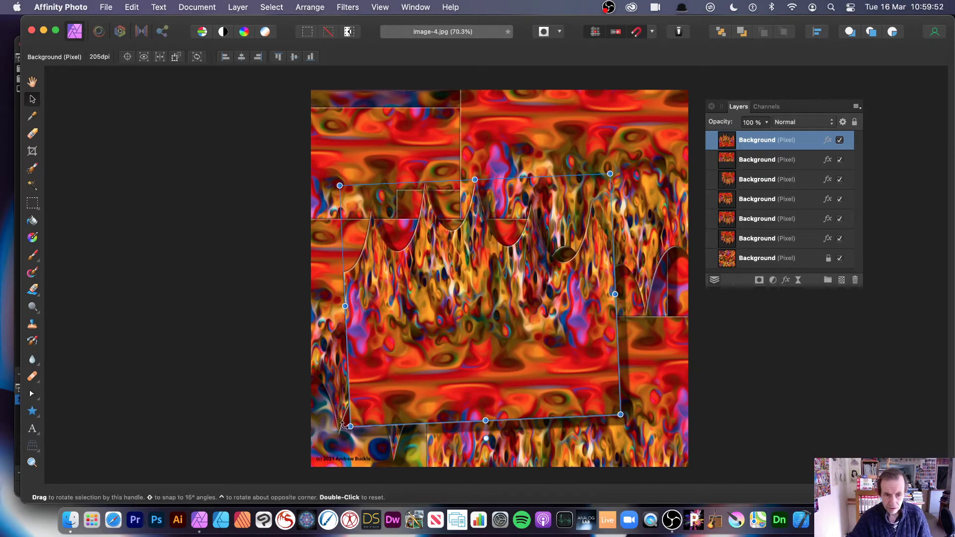
{"action": "left_click_drag", "start_coordinate": [344, 422], "coordinate": [339, 416]}
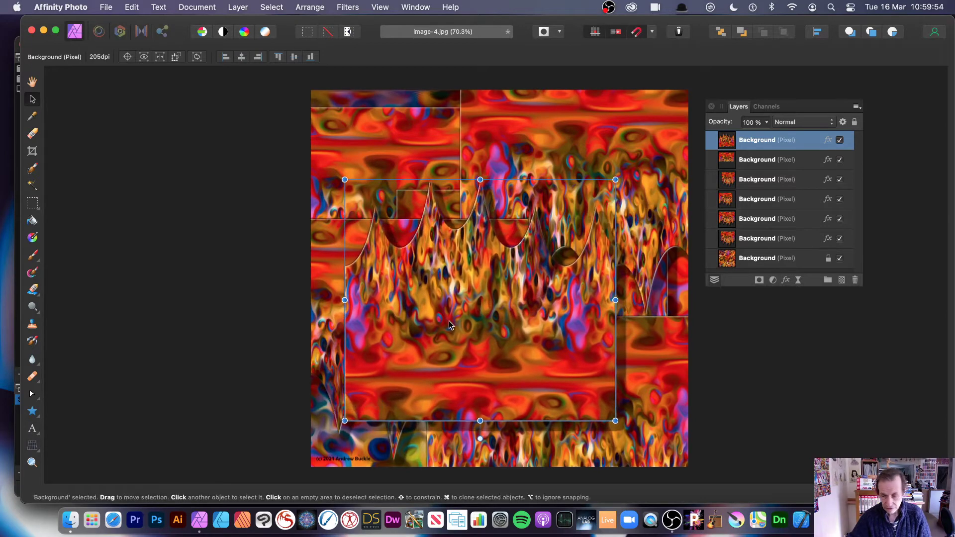
Step: Apply the Polar To Rectangular distortion to the topmost copy and move the enlarged result across the canvas
{"action": "left_click", "coordinate": [348, 7]}
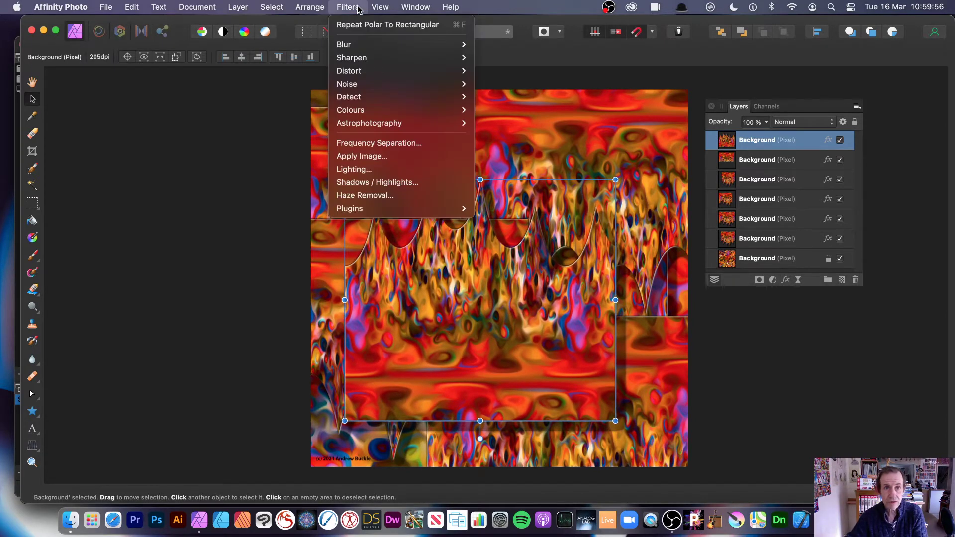
{"action": "key", "text": "Escape"}
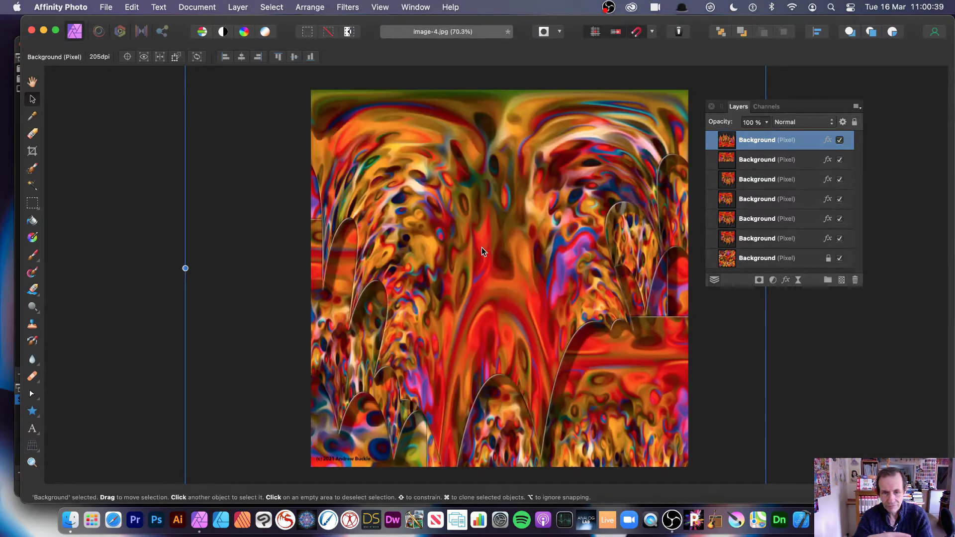
{"action": "left_click_drag", "start_coordinate": [389, 212], "coordinate": [536, 250]}
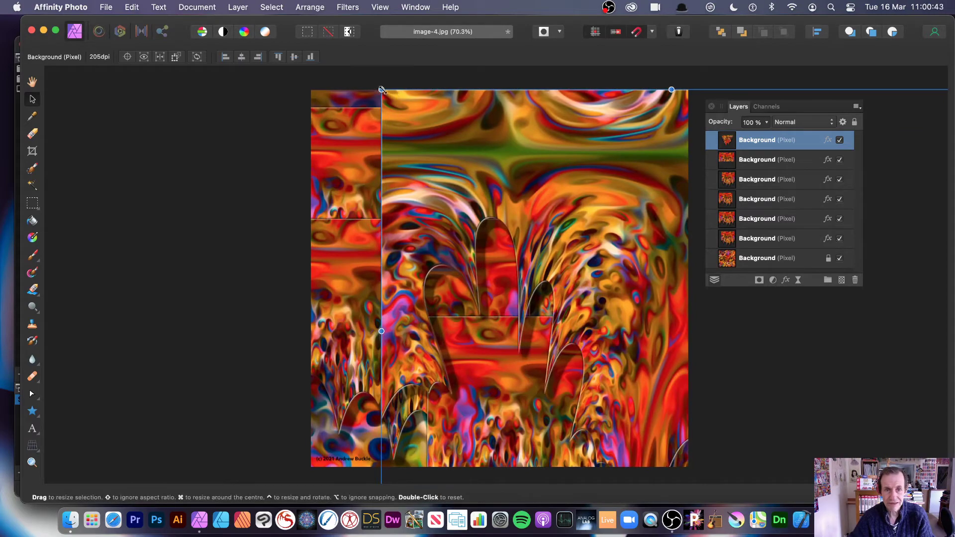
Step: Scale the topmost copy down and reposition it over the collage, and merge the visible layers into a new pixel layer
{"action": "left_click_drag", "start_coordinate": [381, 89], "coordinate": [589, 263]}
{"action": "left_click_drag", "start_coordinate": [650, 304], "coordinate": [355, 173]}
{"action": "left_click_drag", "start_coordinate": [296, 133], "coordinate": [383, 204]}
{"action": "left_click", "coordinate": [245, 9]}
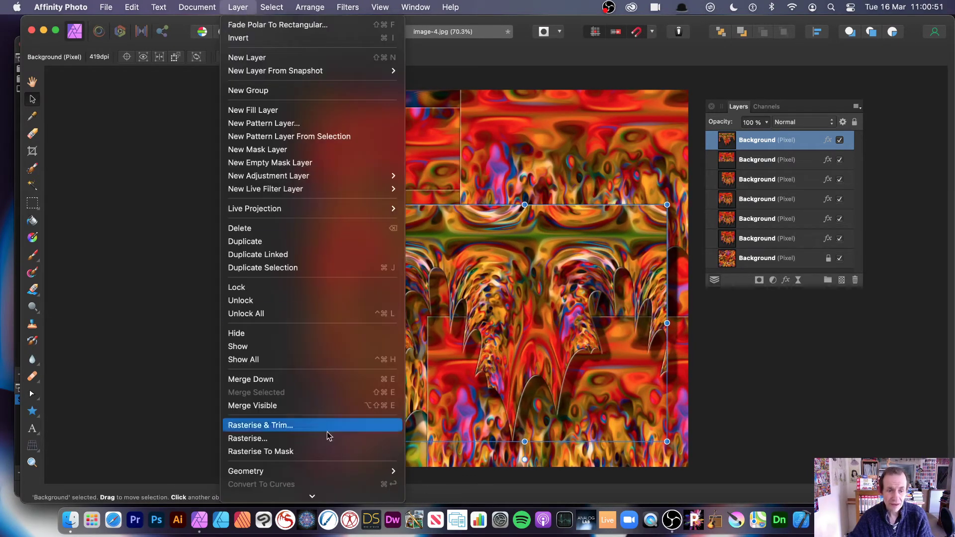
{"action": "left_click", "coordinate": [322, 404]}
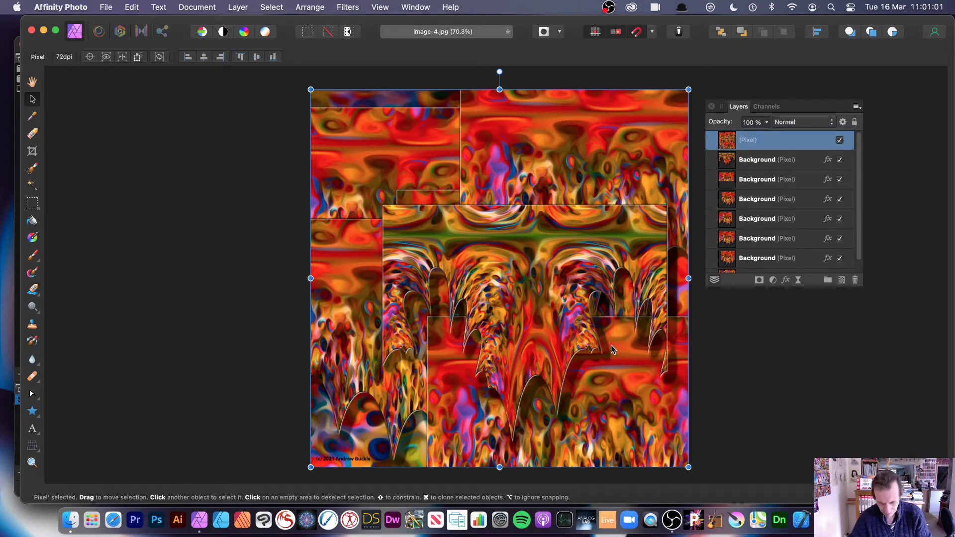
Step: Undo the merge, copies, layer effects, filters and scaling back to the full-size, undistorted duplicate of the Background layer
{"action": "key", "text": "super+z"}
{"action": "key", "text": "super+z"}
{"action": "key", "text": "super+z"}
{"action": "key", "text": "super+z"}
{"action": "key", "text": "super+z"}
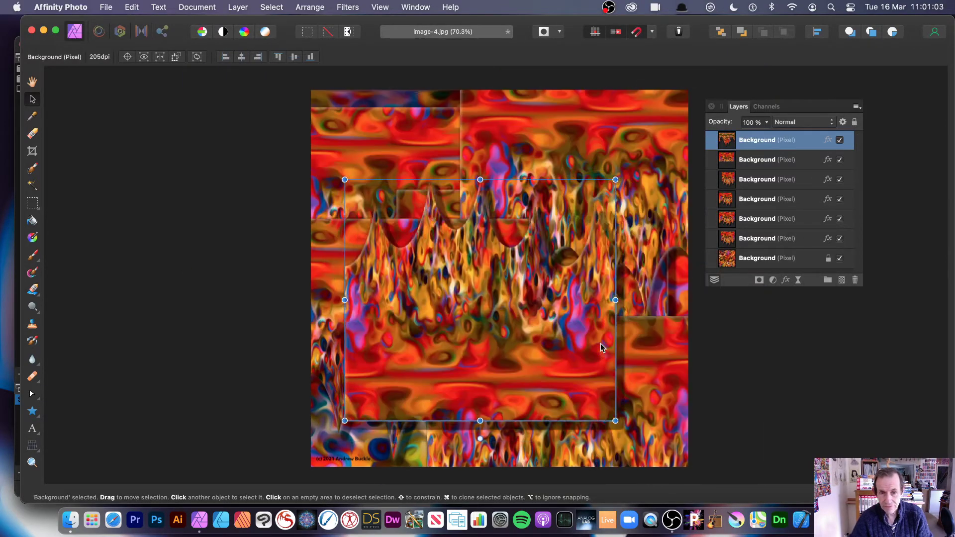
{"action": "key", "text": "super+z"}
{"action": "key", "text": "super+z"}
{"action": "key", "text": "super+z"}
{"action": "key", "text": "super+z"}
{"action": "key", "text": "super+z"}
{"action": "key", "text": "super+z"}
{"action": "key", "text": "super+z"}
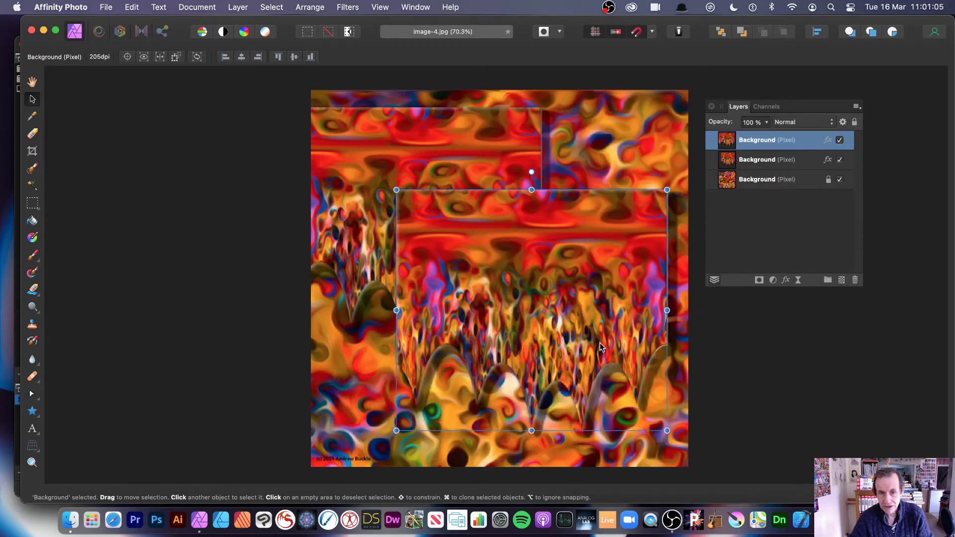
{"action": "key", "text": "super+z"}
{"action": "key", "text": "super+z"}
{"action": "key", "text": "super+z"}
{"action": "key", "text": "super+z"}
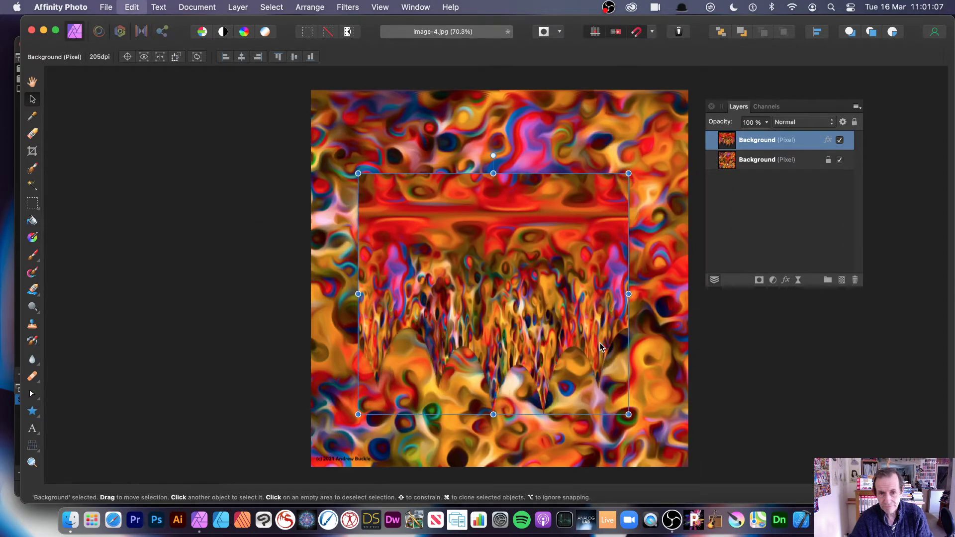
{"action": "key", "text": "super+z"}
{"action": "key", "text": "super+z"}
{"action": "key", "text": "super+z"}
{"action": "key", "text": "super+z"}
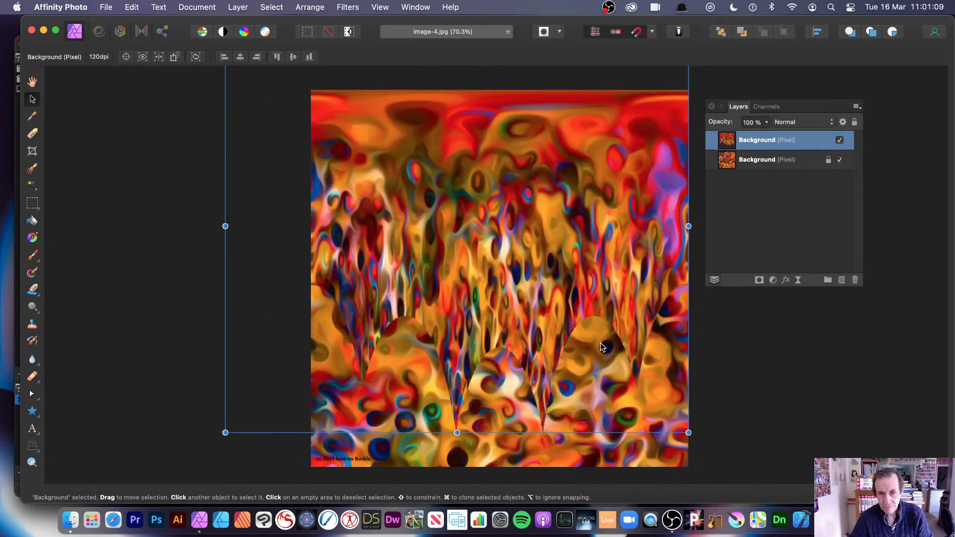
{"action": "key", "text": "super+z"}
{"action": "key", "text": "super+z"}
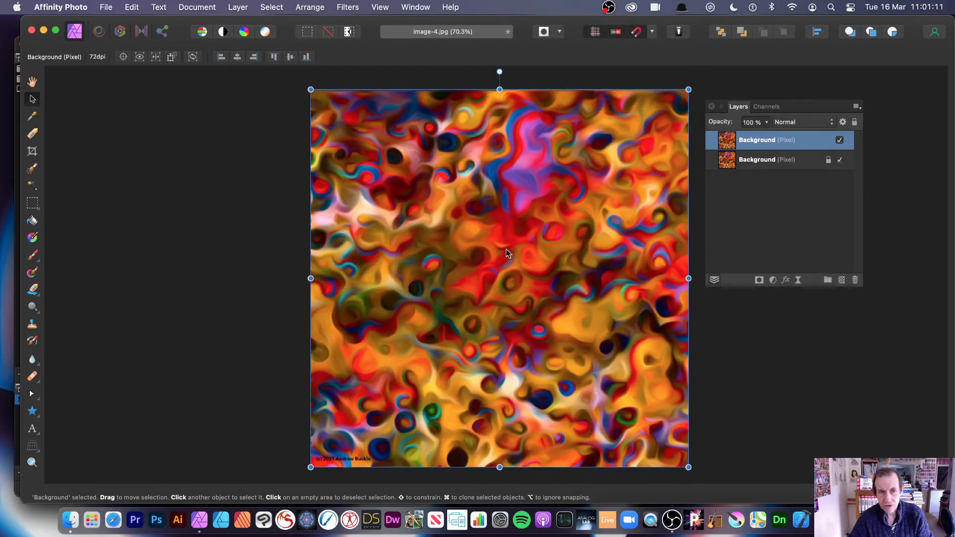
Step: Isolate the Composite Red channel of the duplicate layer and repeat the Polar To Rectangular distortion on it alone
{"action": "left_click", "coordinate": [771, 109]}
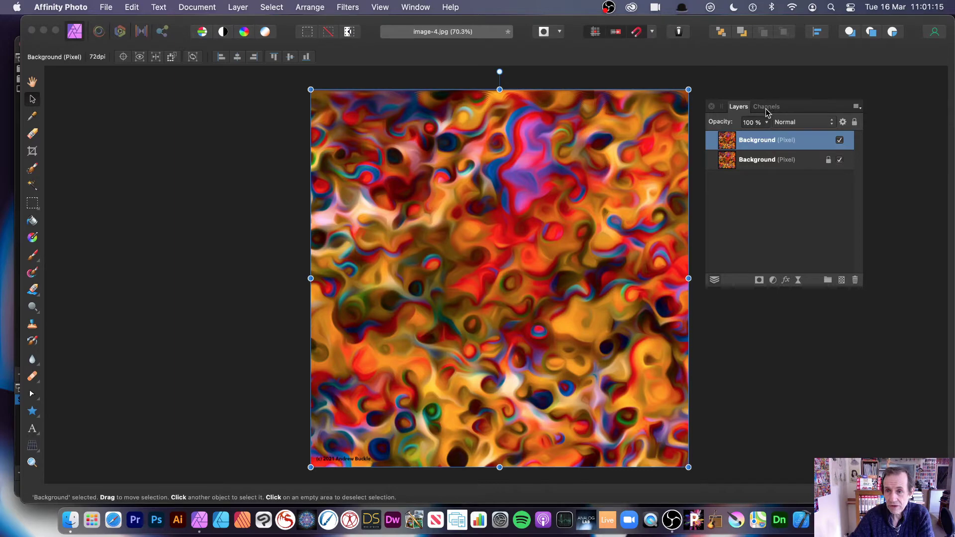
{"action": "left_click", "coordinate": [766, 108]}
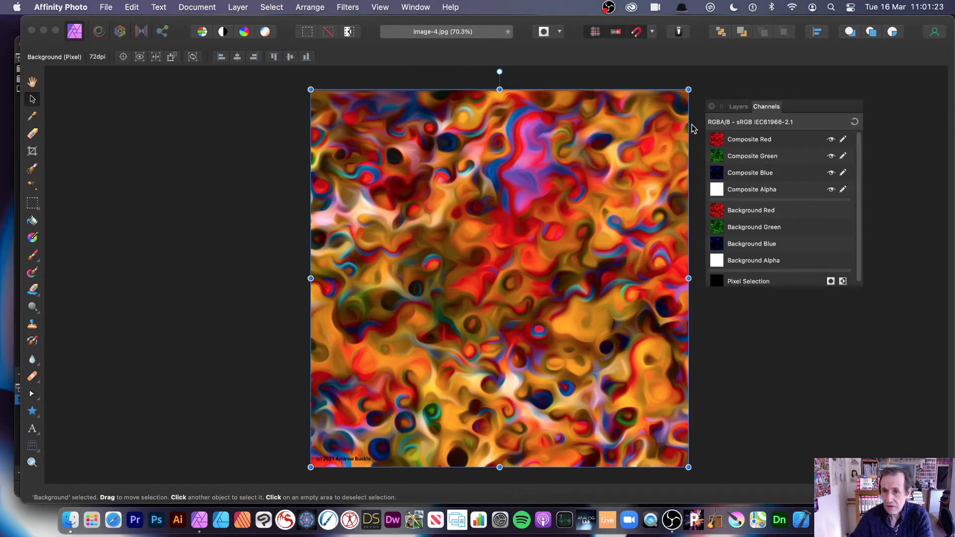
{"action": "left_click", "coordinate": [722, 141]}
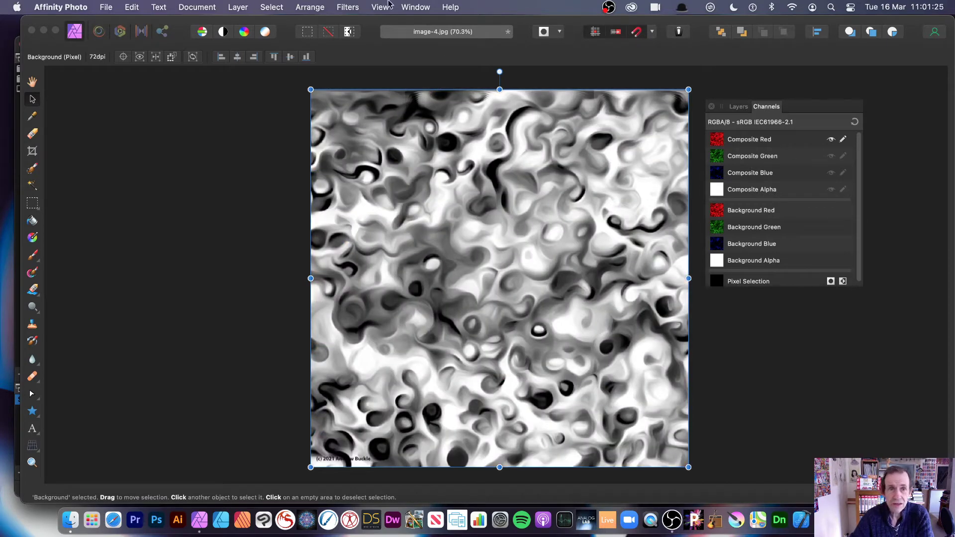
{"action": "left_click", "coordinate": [349, 7]}
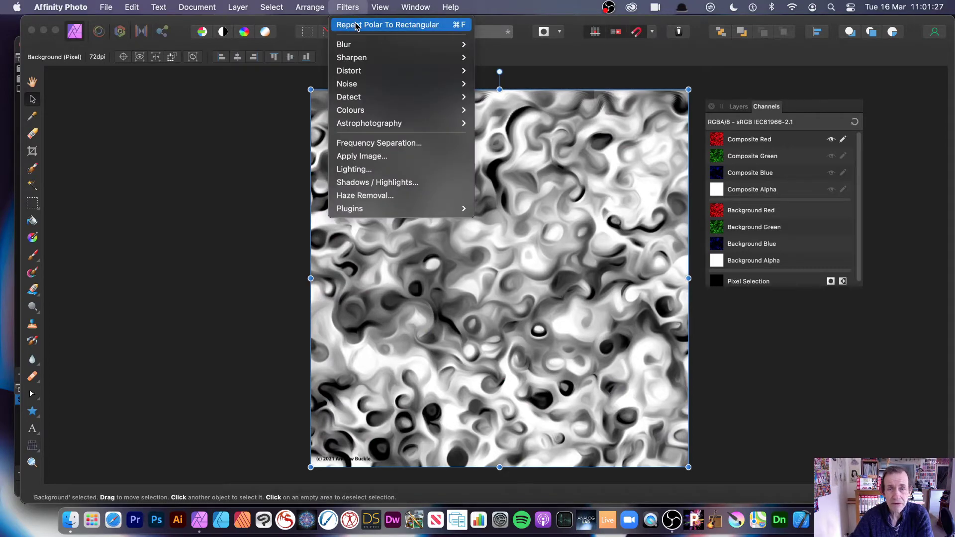
{"action": "mouse_move", "coordinate": [365, 71]}
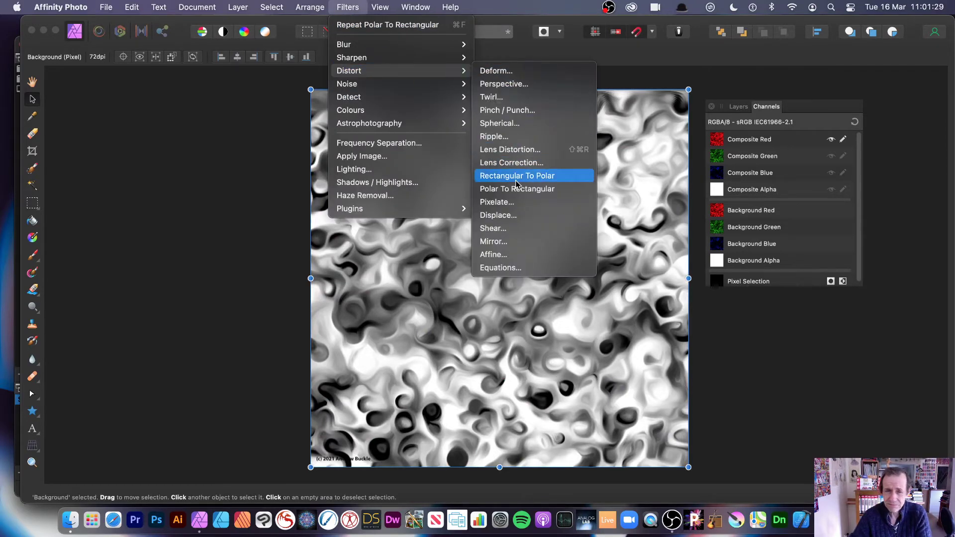
{"action": "left_click", "coordinate": [361, 28]}
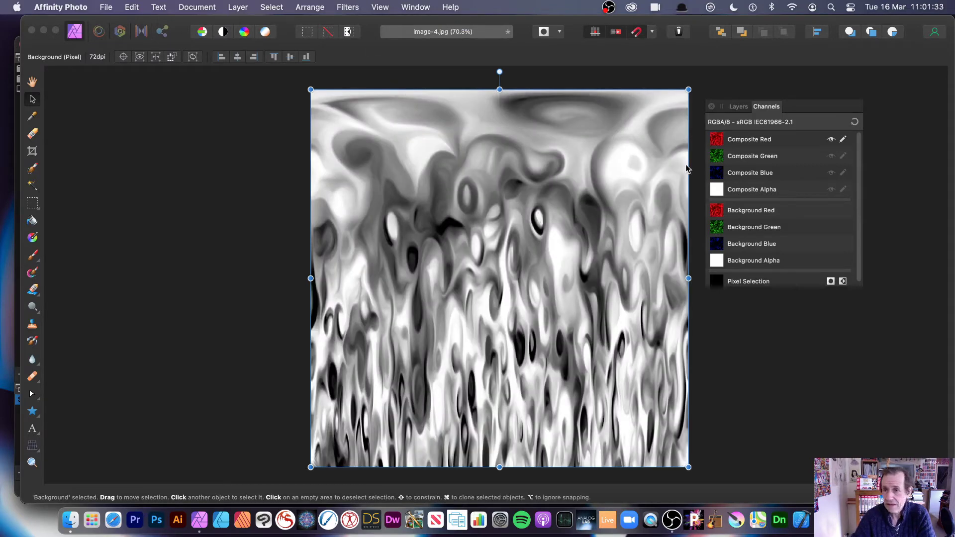
Step: Isolate the Composite Green channel and reset the channels to the full-colour composite
{"action": "left_click", "coordinate": [717, 157]}
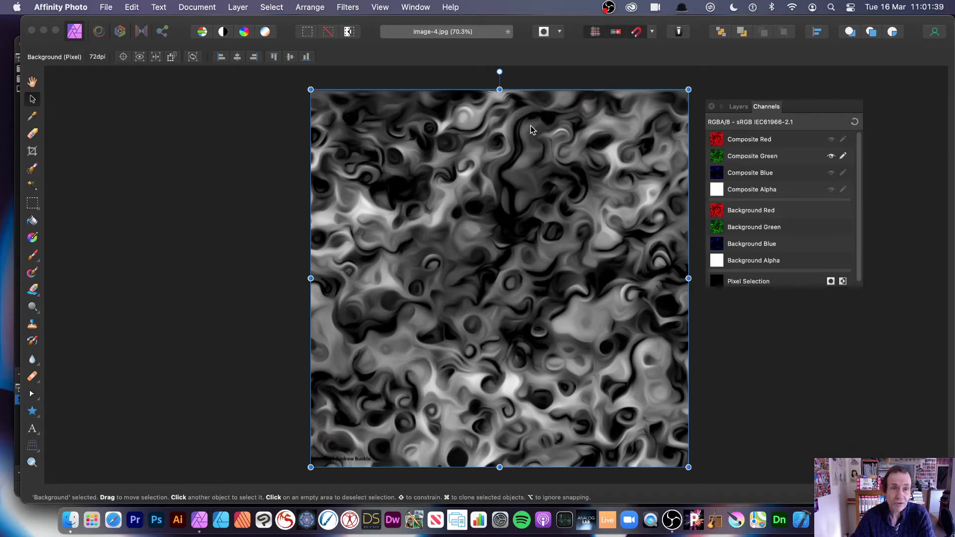
{"action": "left_click", "coordinate": [854, 122]}
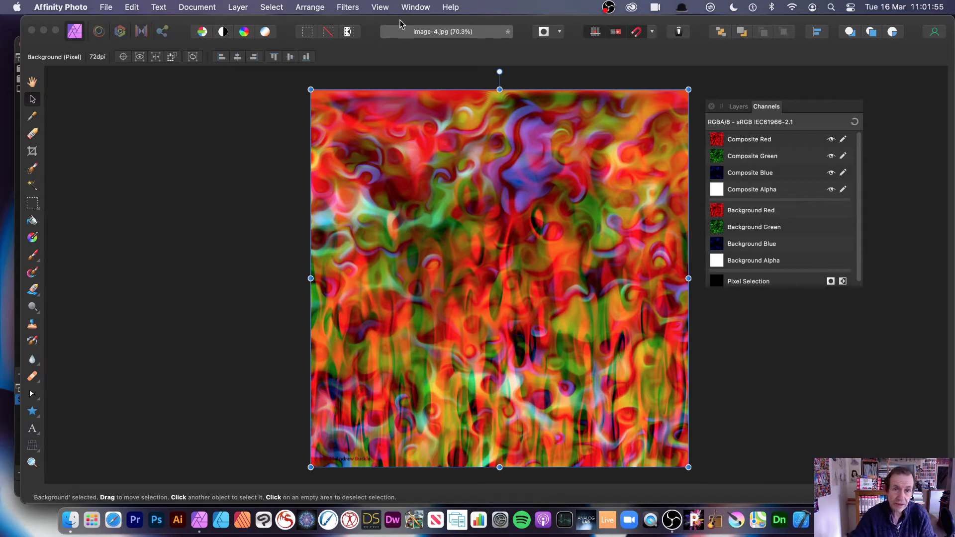
Step: Repeat the Polar To Rectangular distortion on all colour channels of the layer together
{"action": "left_click", "coordinate": [355, 7]}
{"action": "left_click", "coordinate": [356, 23]}
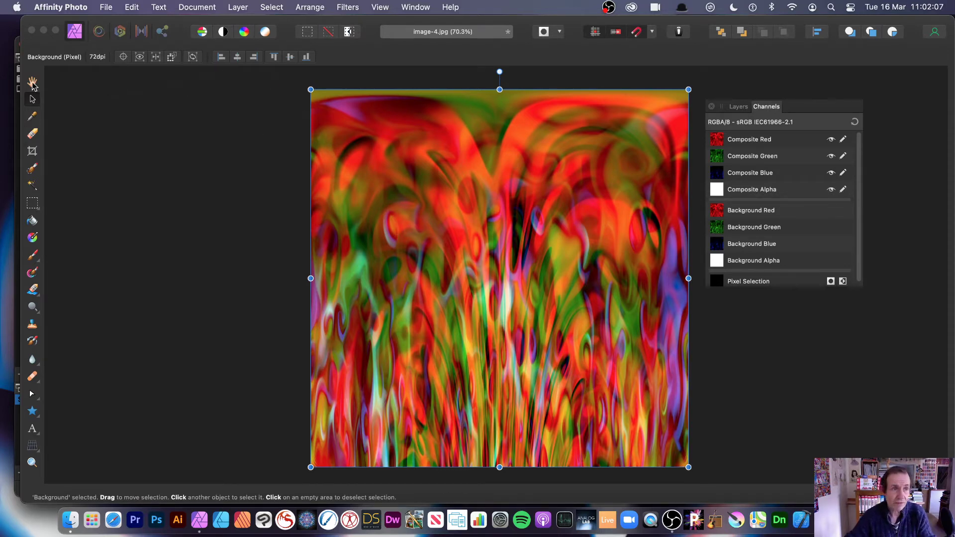
{"action": "left_click", "coordinate": [233, 4]}
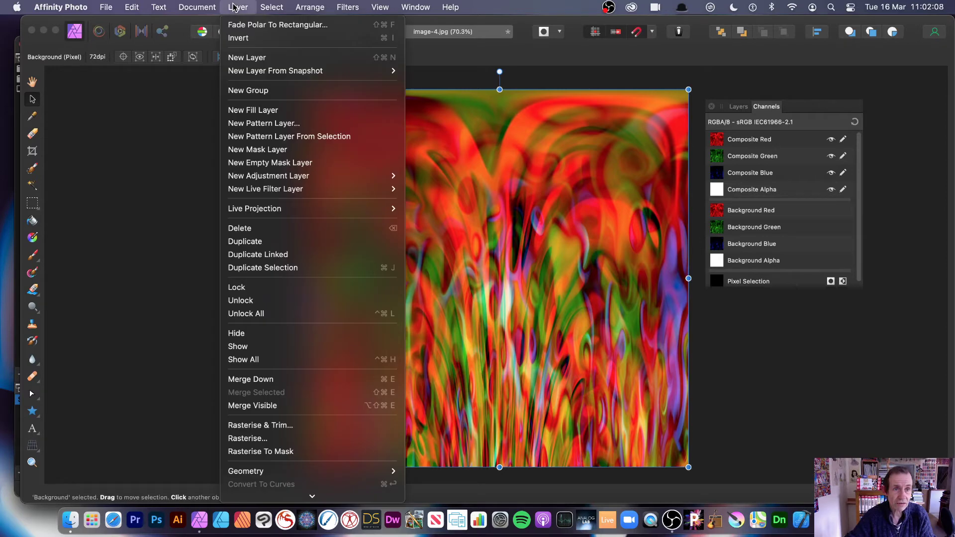
{"action": "left_click", "coordinate": [857, 255]}
Step: Undo the Polar To Rectangular distortions back to the undistorted image, and merge the visible layers into a new pixel layer
{"action": "key", "text": "super+z"}
{"action": "key", "text": "super+z"}
{"action": "key", "text": "super+z"}
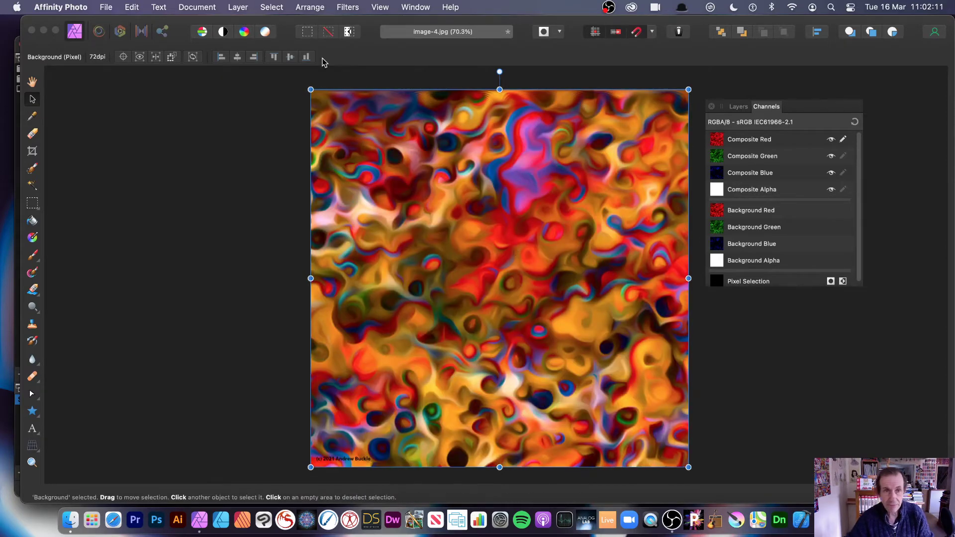
{"action": "left_click", "coordinate": [237, 7]}
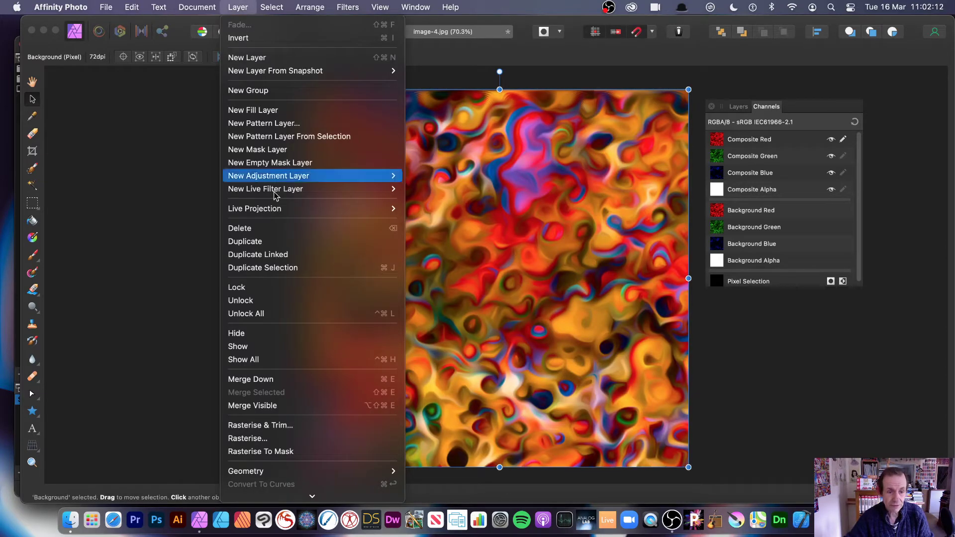
{"action": "left_click", "coordinate": [275, 403]}
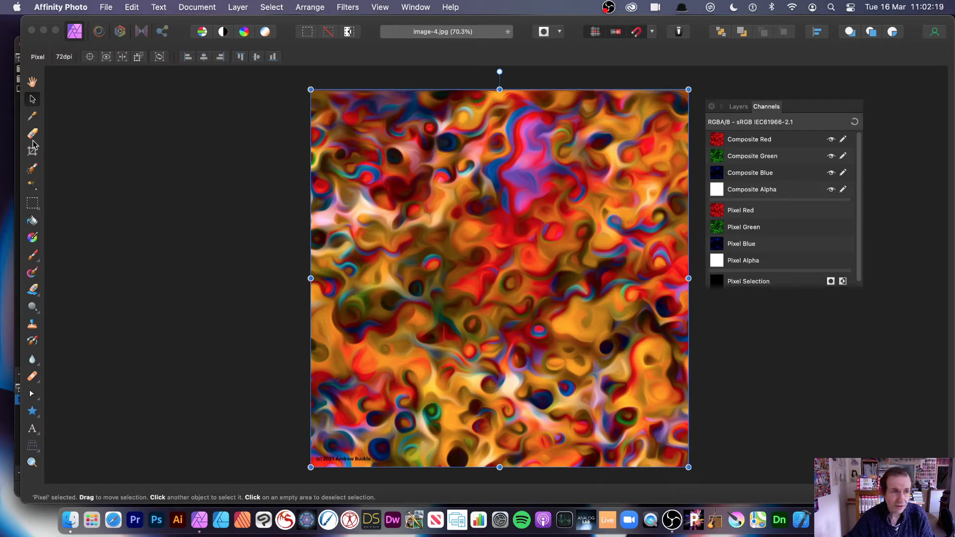
Step: Select a large ellipse in the middle of the image with the Elliptical Marquee and repeat the Polar To Rectangular distortion inside it
{"action": "left_click", "coordinate": [32, 205]}
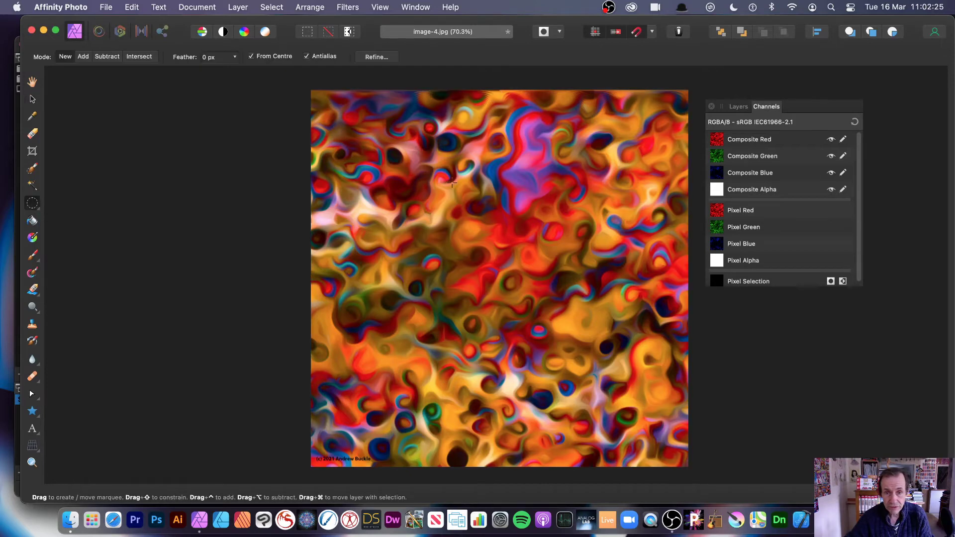
{"action": "mouse_move", "coordinate": [563, 286]}
{"action": "left_mouse_down"}
{"action": "mouse_move", "coordinate": [507, 247]}
{"action": "mouse_move", "coordinate": [592, 379]}
{"action": "left_mouse_up"}
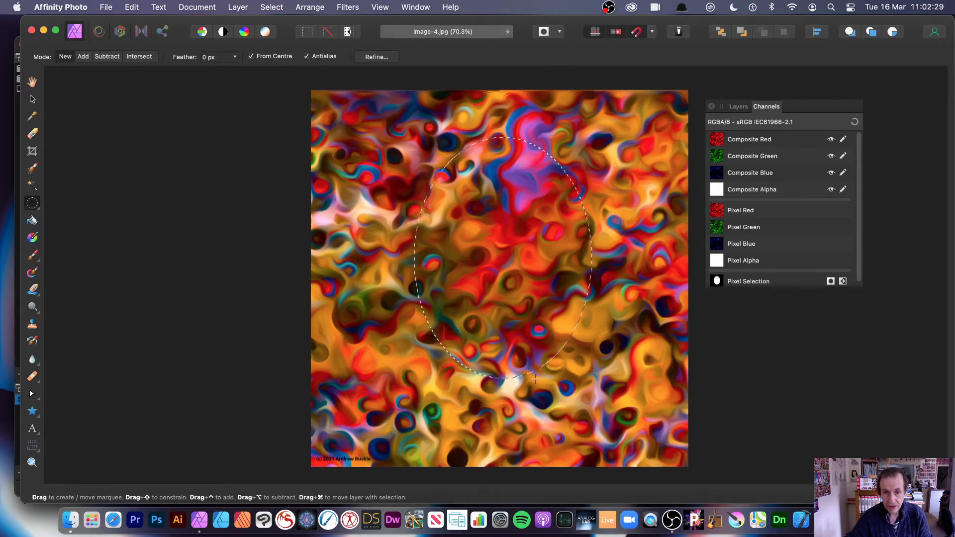
{"action": "left_click", "coordinate": [346, 7]}
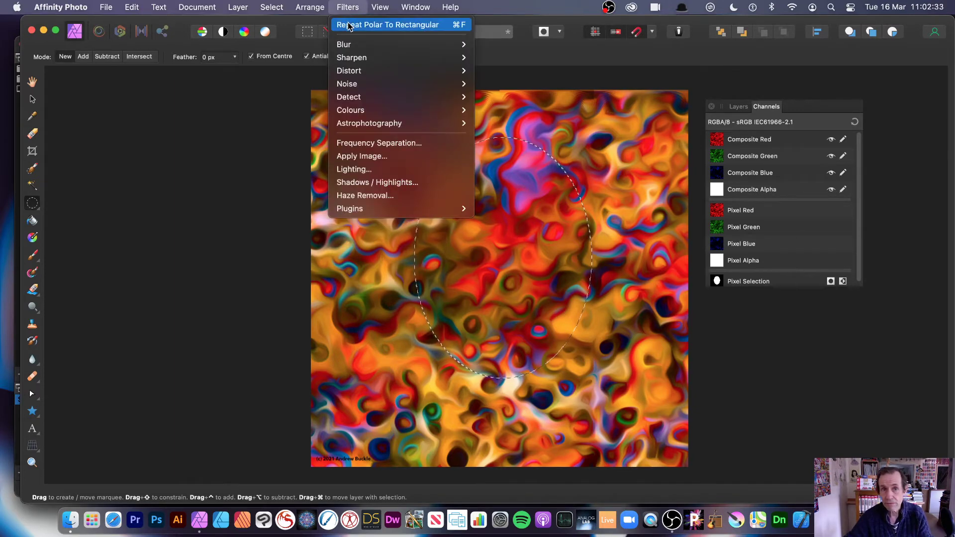
{"action": "left_click", "coordinate": [372, 31]}
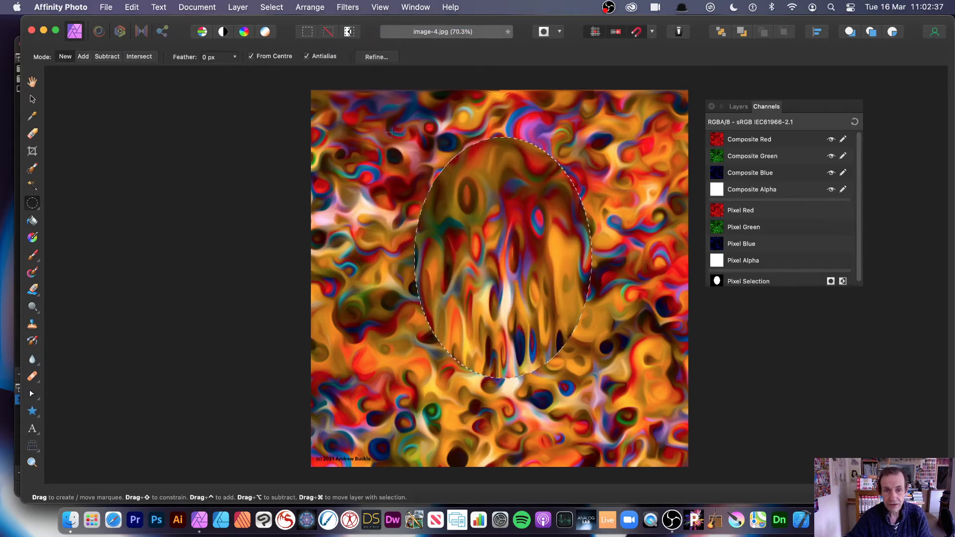
Step: Repeat the distortion inside two smaller elliptical selections, one over the large ellipse's upper-left edge and one at the image's top edge
{"action": "left_click_drag", "start_coordinate": [406, 217], "coordinate": [459, 283]}
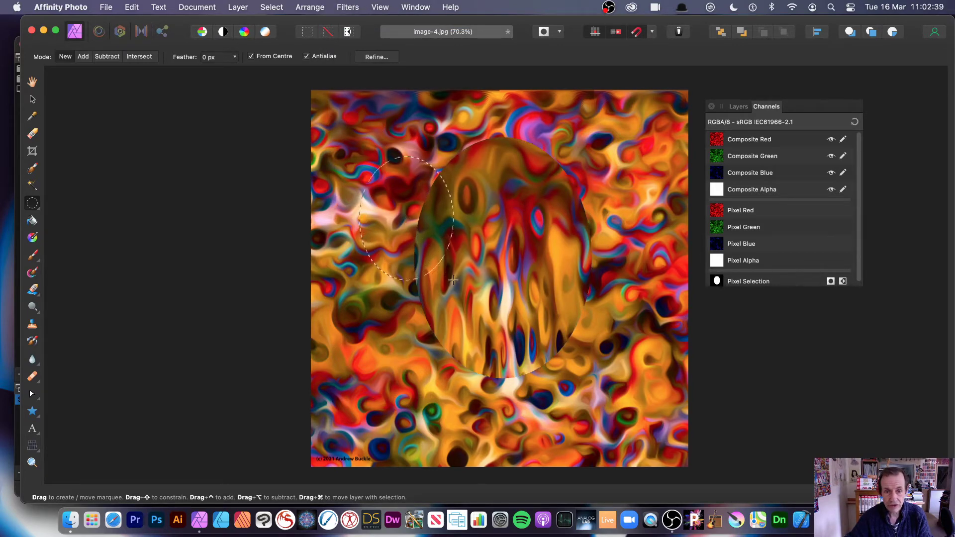
{"action": "left_click", "coordinate": [346, 7]}
{"action": "left_click", "coordinate": [370, 22]}
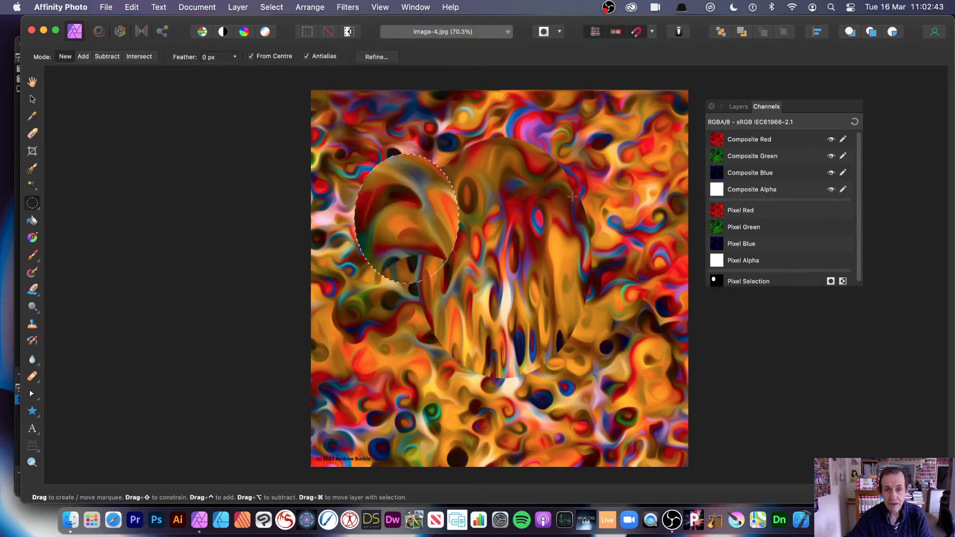
{"action": "left_click_drag", "start_coordinate": [579, 123], "coordinate": [612, 170]}
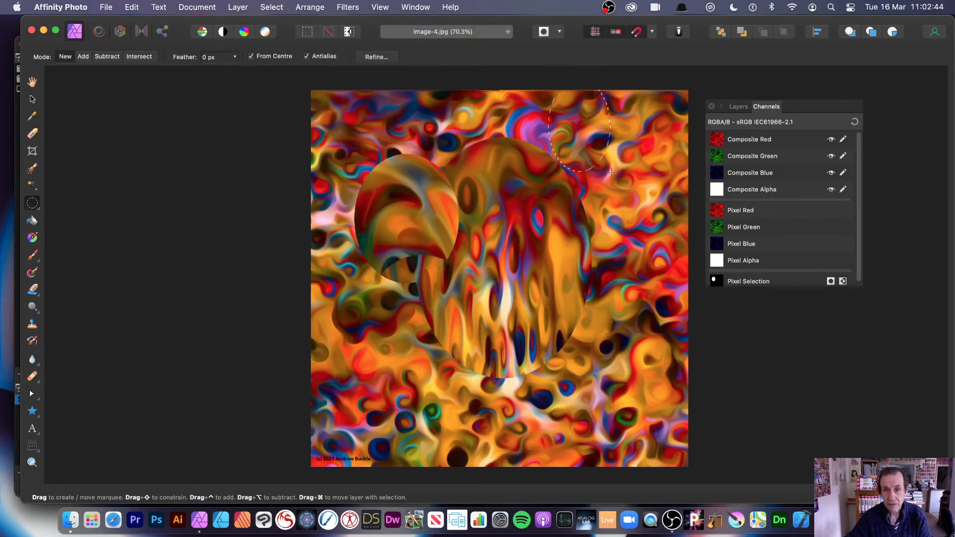
{"action": "left_click", "coordinate": [351, 8]}
{"action": "left_click", "coordinate": [371, 23]}
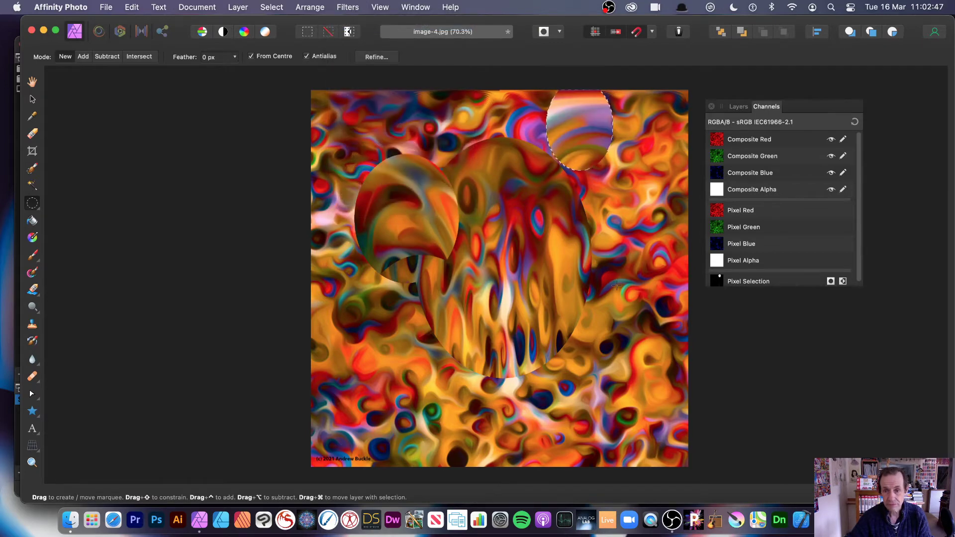
Step: Repeat the distortion inside a large elliptical selection at the image's right edge and a smaller one below the centre
{"action": "mouse_move", "coordinate": [615, 281]}
{"action": "left_mouse_down"}
{"action": "mouse_move", "coordinate": [659, 344]}
{"action": "mouse_move", "coordinate": [688, 367]}
{"action": "left_mouse_up"}
{"action": "left_click", "coordinate": [349, 7]}
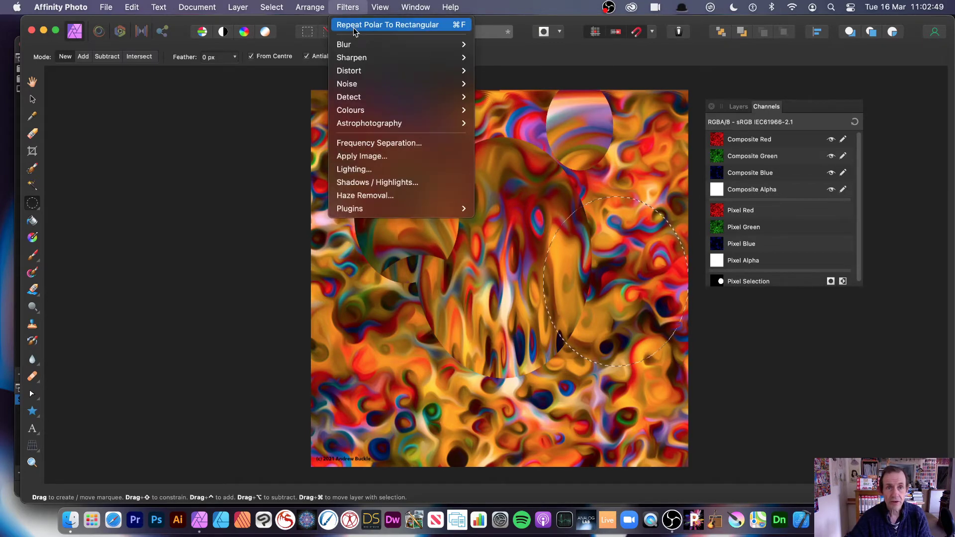
{"action": "left_click", "coordinate": [354, 25]}
{"action": "mouse_move", "coordinate": [467, 331]}
{"action": "left_mouse_down"}
{"action": "mouse_move", "coordinate": [537, 422]}
{"action": "mouse_move", "coordinate": [526, 392]}
{"action": "left_mouse_up"}
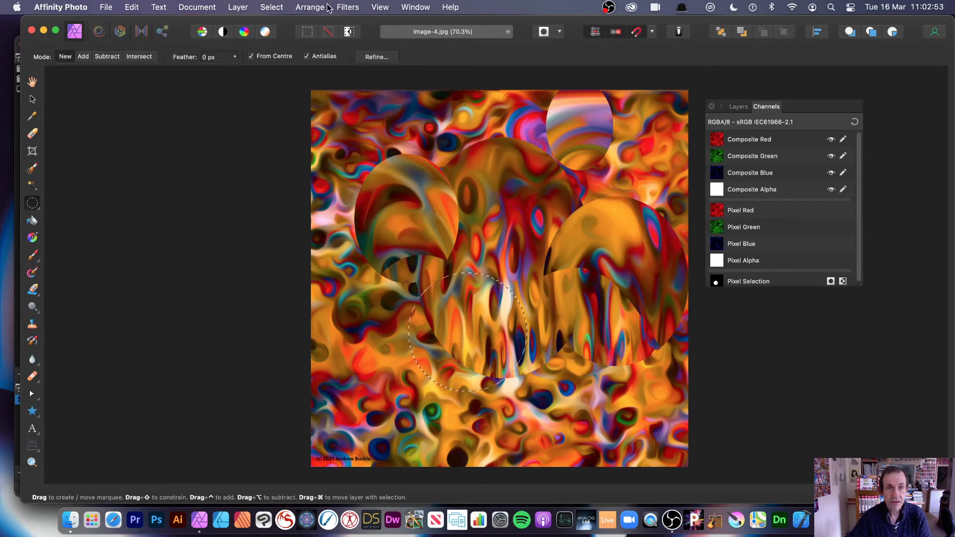
{"action": "left_click", "coordinate": [348, 7]}
{"action": "left_click", "coordinate": [346, 24]}
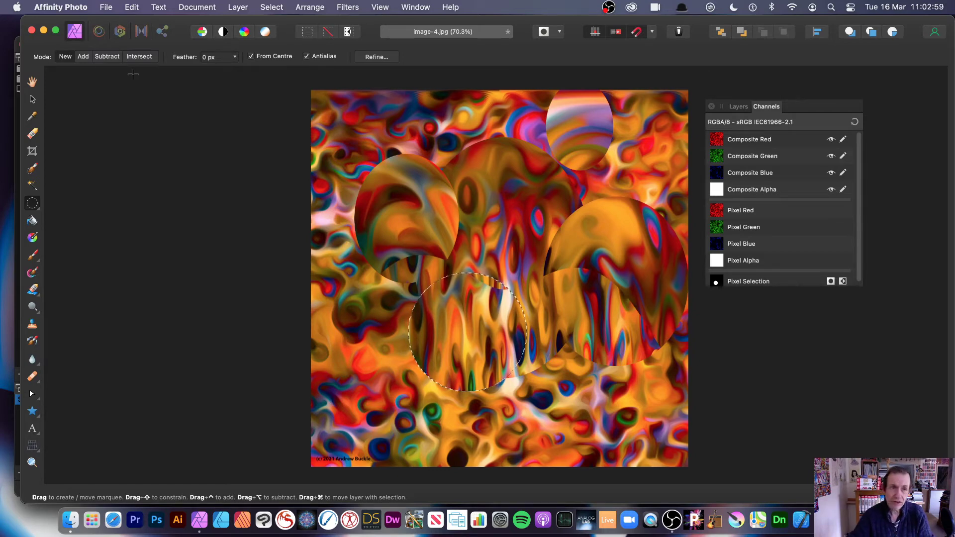
Step: Deselect the ellipse and make a freehand selection of three separate areas over the distorted shapes, using the Add mode
{"action": "left_click", "coordinate": [272, 7]}
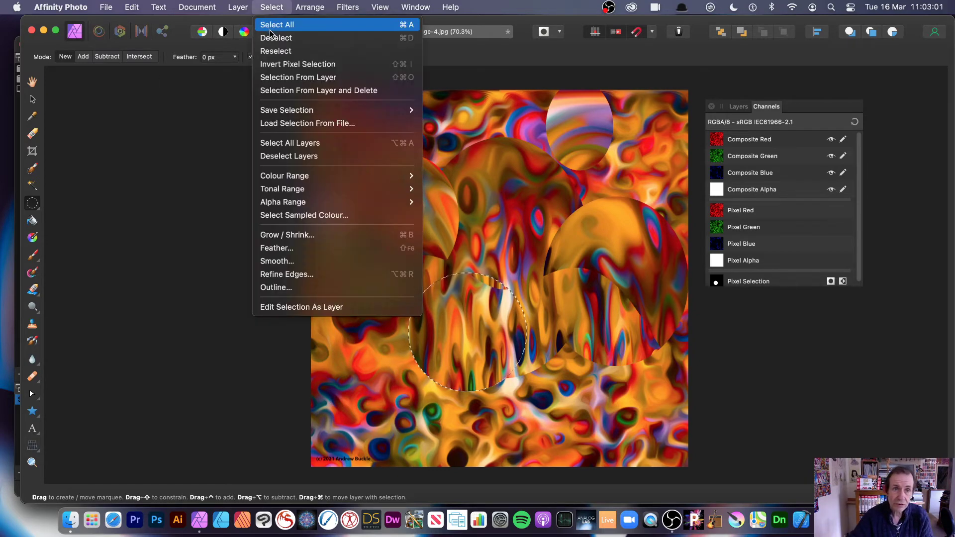
{"action": "left_click", "coordinate": [276, 38]}
{"action": "left_click", "coordinate": [32, 203]}
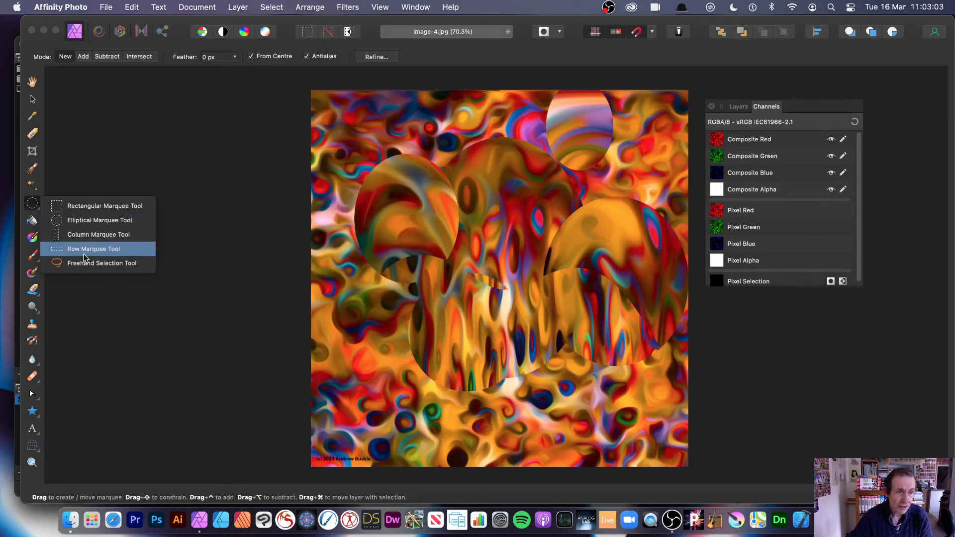
{"action": "left_click", "coordinate": [105, 263]}
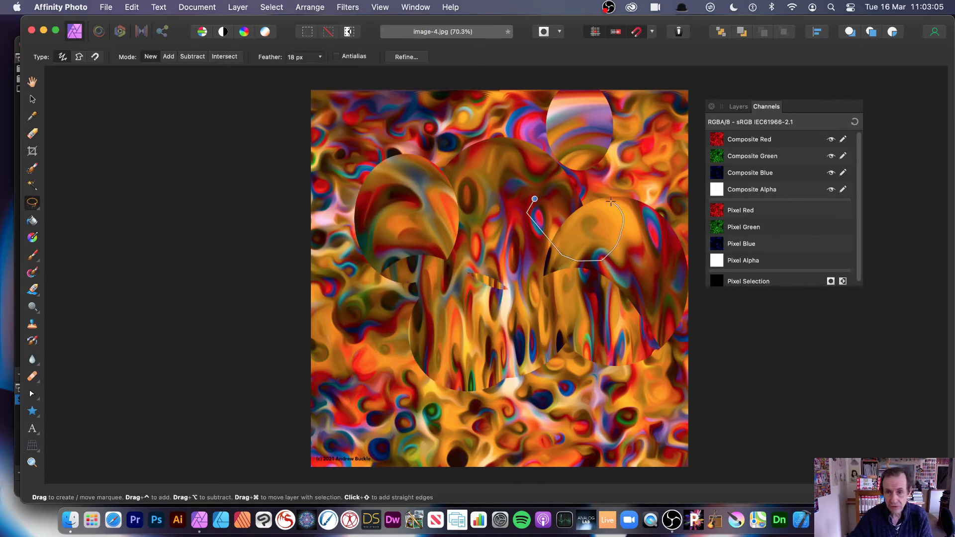
{"action": "left_click_drag", "start_coordinate": [542, 183], "coordinate": [542, 186]}
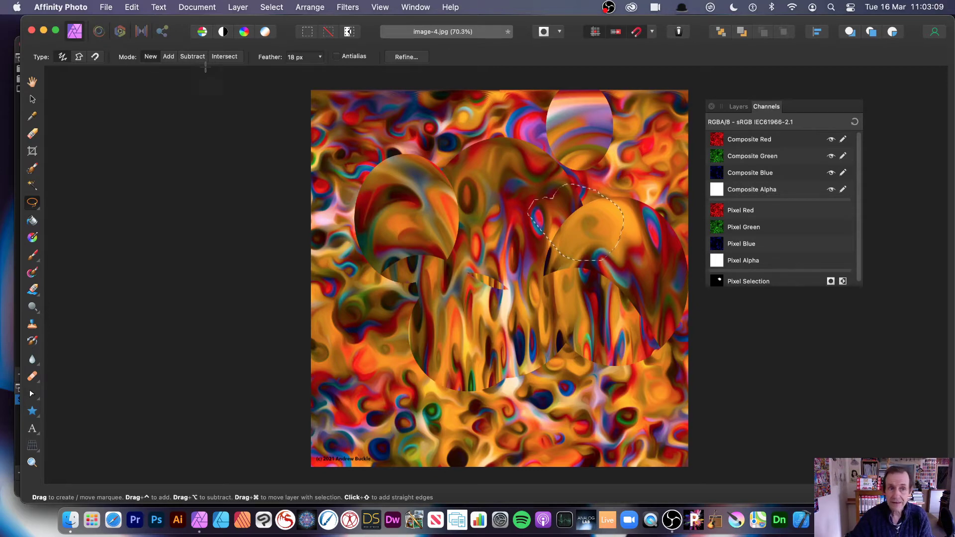
{"action": "left_click", "coordinate": [167, 57]}
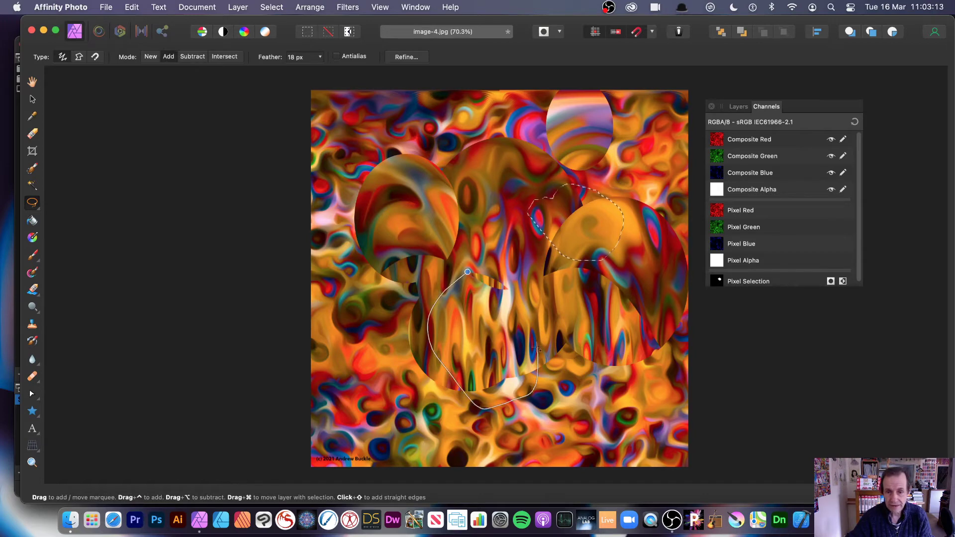
{"action": "mouse_move", "coordinate": [381, 194]}
{"action": "left_mouse_down"}
{"action": "mouse_move", "coordinate": [454, 204]}
{"action": "mouse_move", "coordinate": [434, 149]}
{"action": "left_mouse_up"}
Step: Feather the freehand selection with a radius of about 111.8 px and repeat the Polar To Rectangular distortion inside it
{"action": "left_click", "coordinate": [271, 7]}
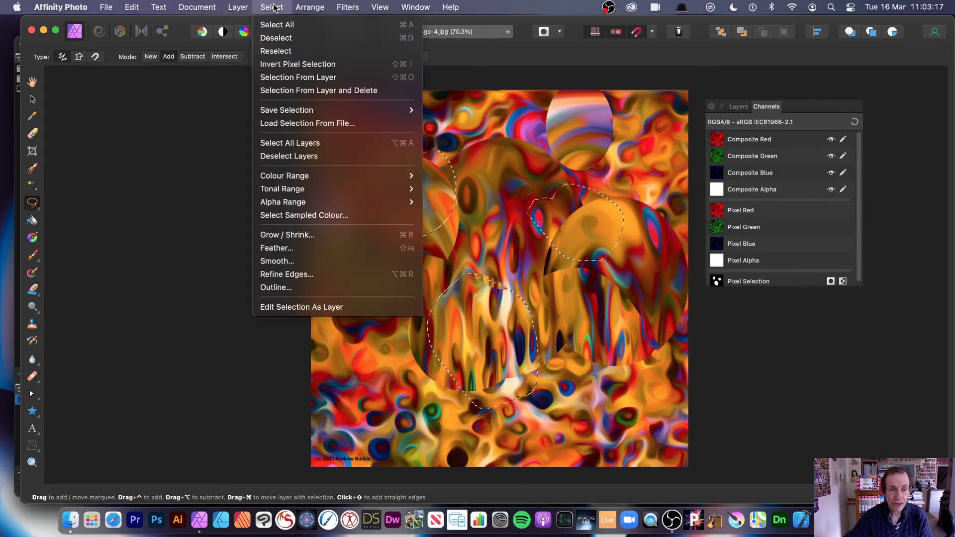
{"action": "left_click", "coordinate": [277, 248]}
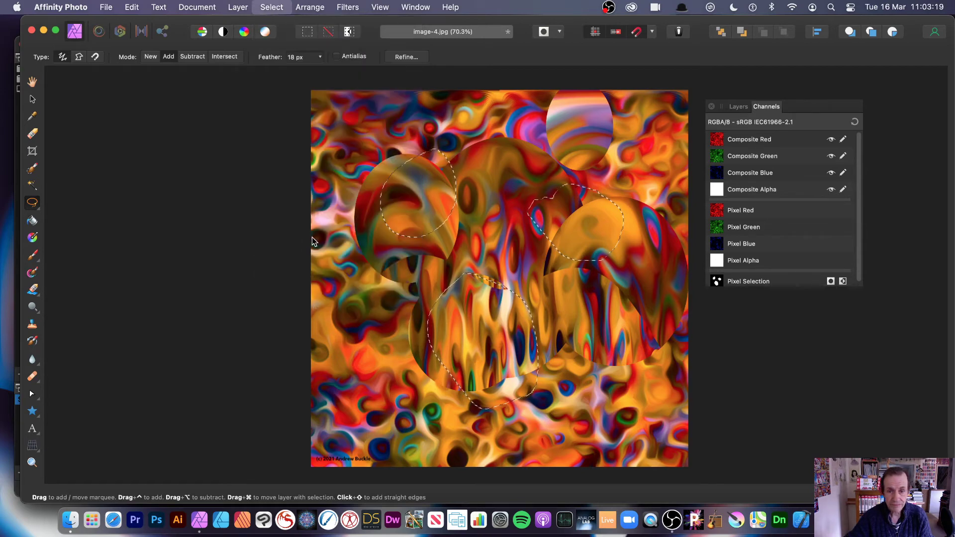
{"action": "left_click_drag", "start_coordinate": [766, 446], "coordinate": [768, 446]}
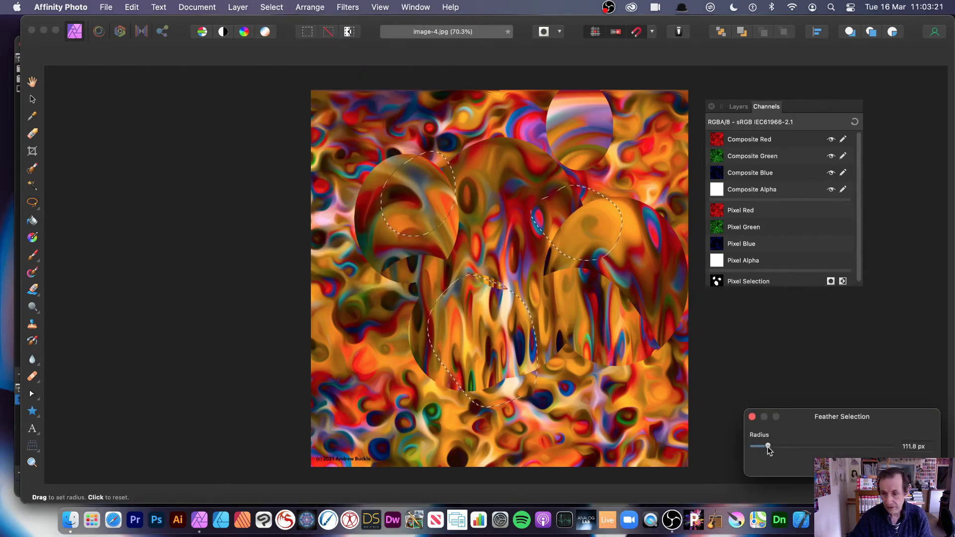
{"action": "left_click", "coordinate": [918, 464]}
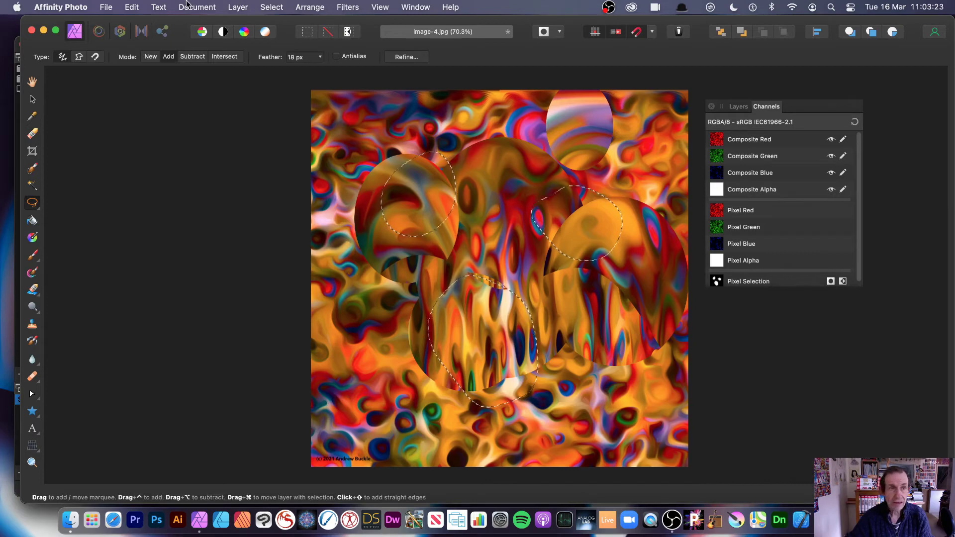
{"action": "left_click", "coordinate": [343, 5]}
{"action": "left_click", "coordinate": [347, 28]}
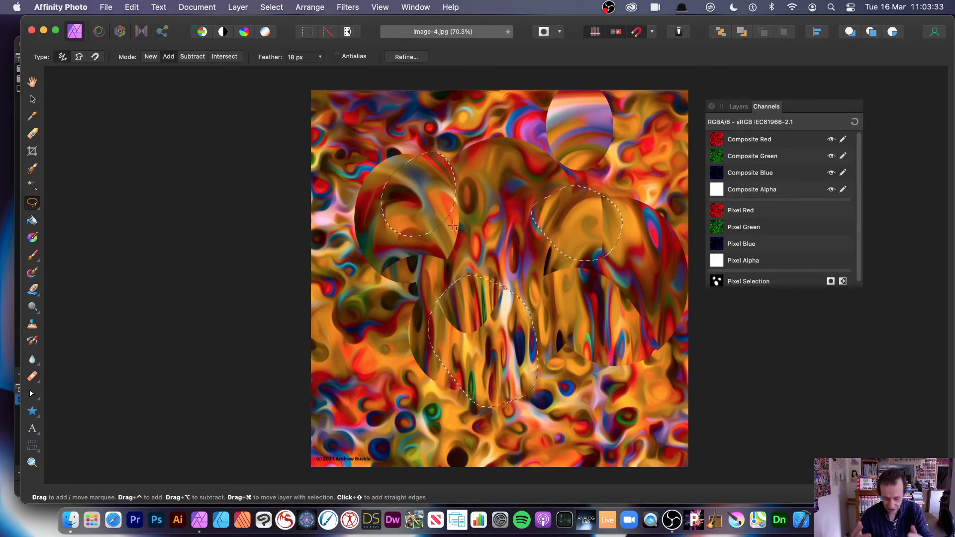
Step: Undo all freehand and elliptical selections and their distortions back to the clean merged pixel layer
{"action": "key", "text": "super+z"}
{"action": "key", "text": "super+z"}
{"action": "key", "text": "super+z"}
{"action": "key", "text": "super+z"}
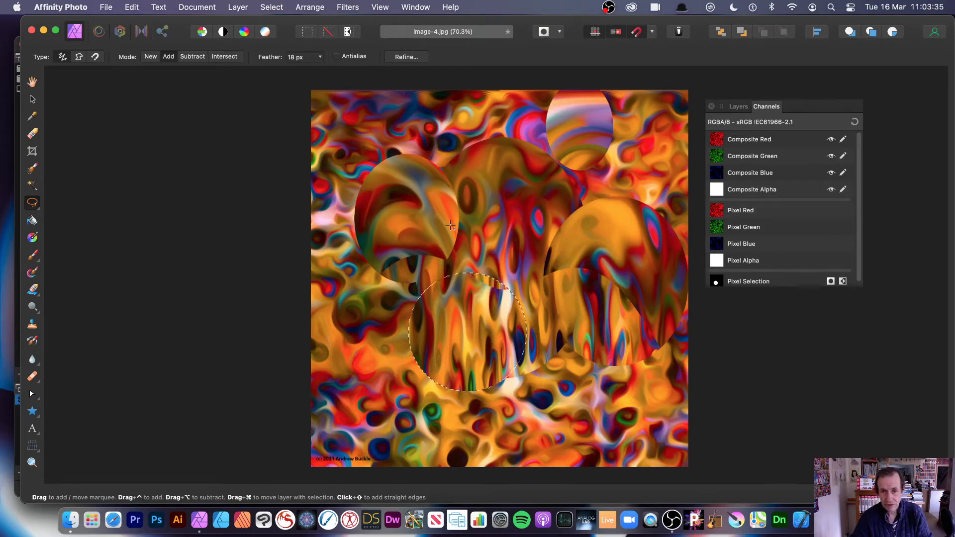
{"action": "key", "text": "super+z"}
{"action": "key", "text": "super+z"}
{"action": "key", "text": "super+z"}
{"action": "key", "text": "super+z"}
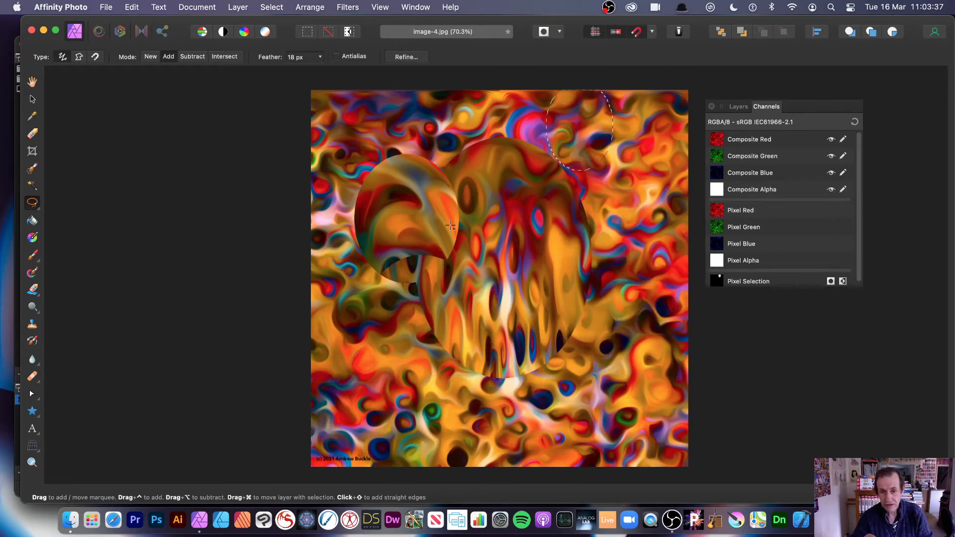
{"action": "key", "text": "super+z"}
{"action": "key", "text": "super+z"}
{"action": "key", "text": "super+z"}
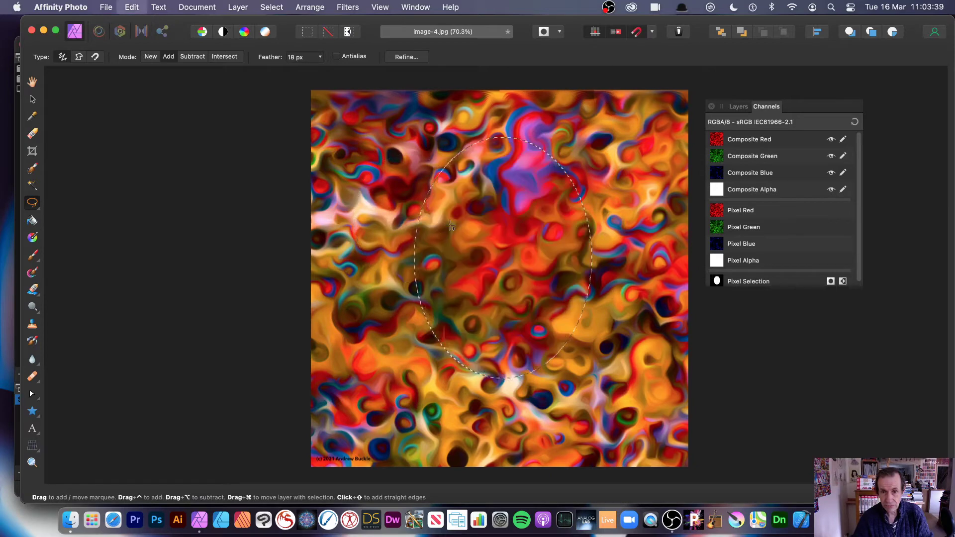
{"action": "key", "text": "super+z"}
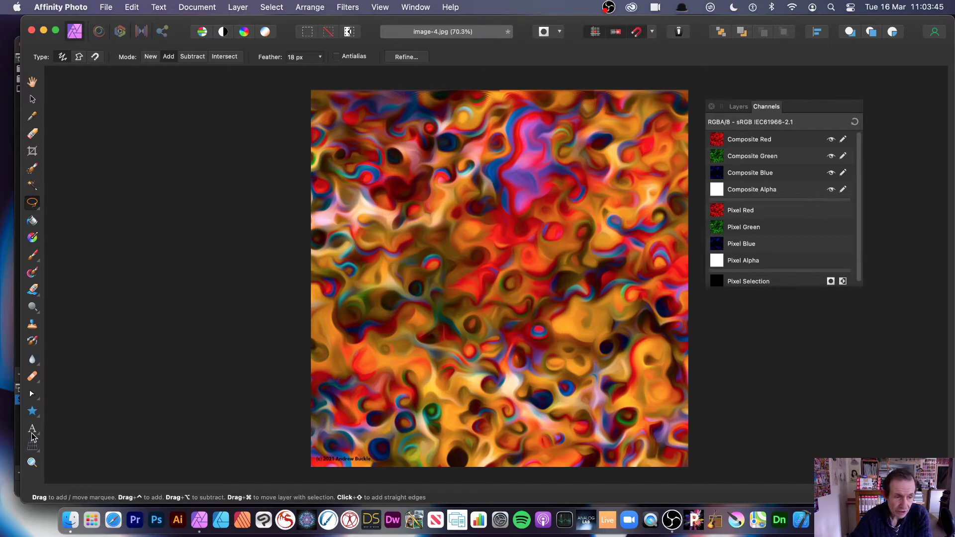
Step: Draw a white diamond about a third of the image wide and half its height, and move it to the middle of the image
{"action": "left_click", "coordinate": [32, 410]}
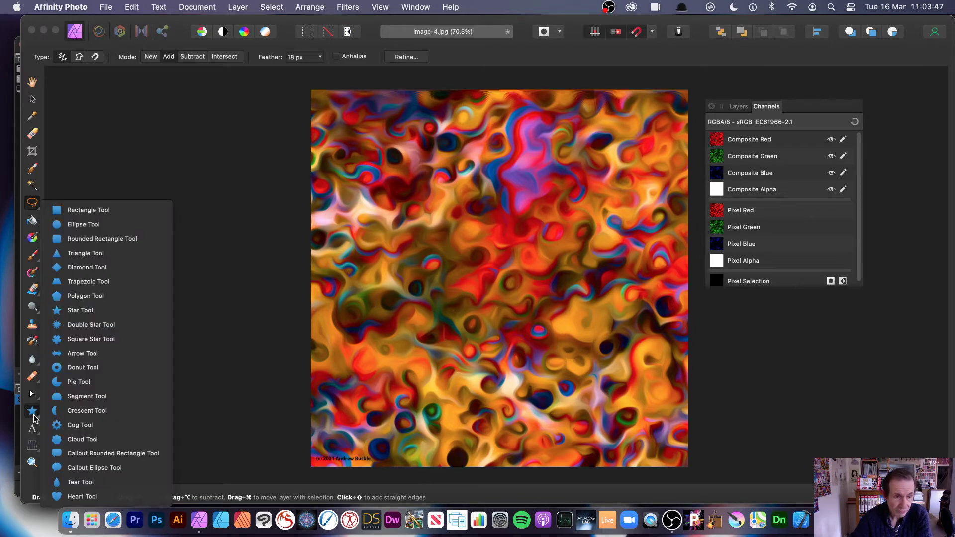
{"action": "left_click", "coordinate": [98, 271]}
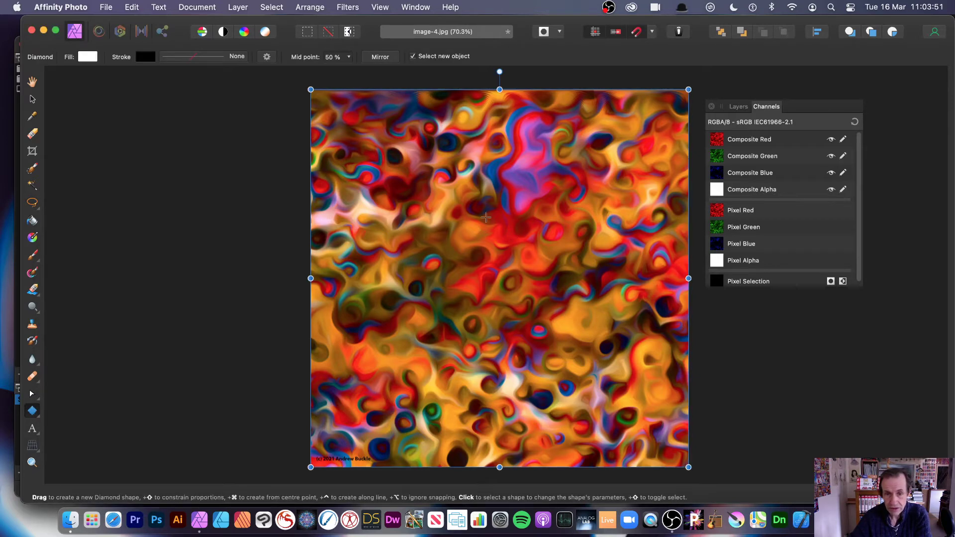
{"action": "left_click_drag", "start_coordinate": [487, 218], "coordinate": [619, 422]}
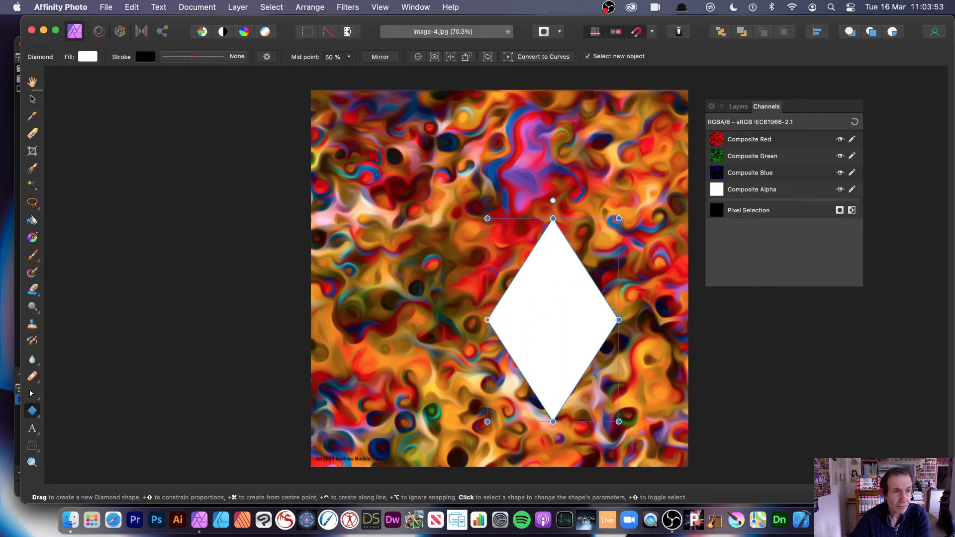
{"action": "key", "text": "v"}
{"action": "left_click_drag", "start_coordinate": [500, 286], "coordinate": [471, 271]}
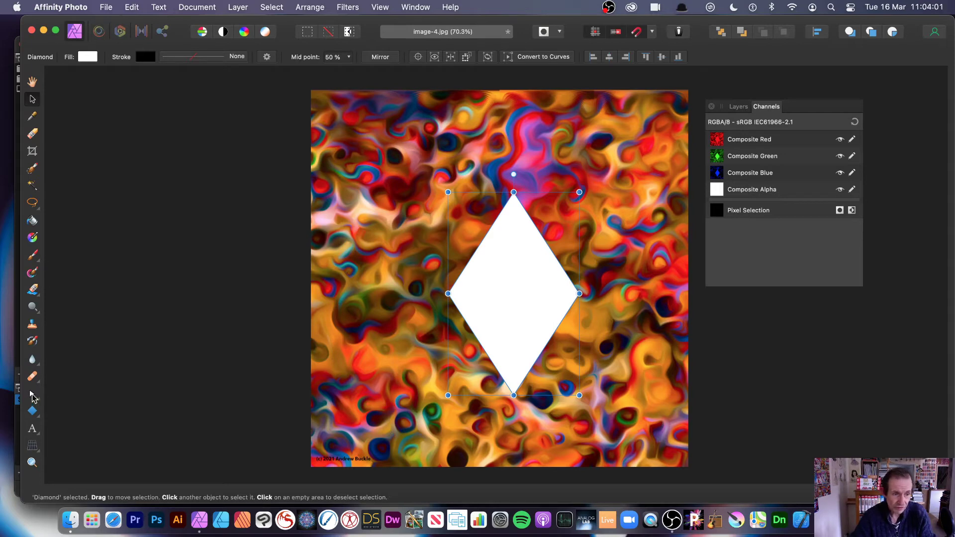
Step: Apply the Polar To Rectangular distortion to the white diamond
{"action": "left_click", "coordinate": [32, 396]}
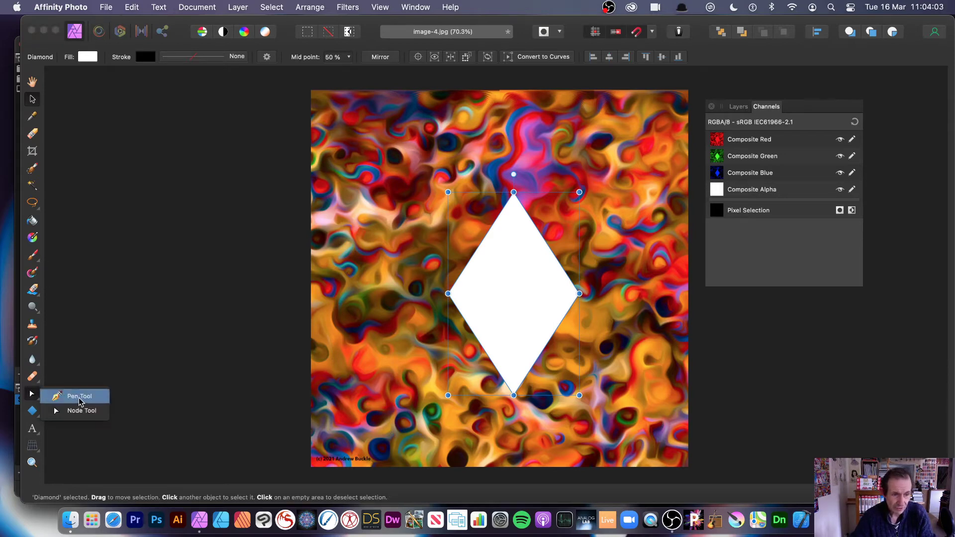
{"action": "left_click", "coordinate": [426, 249]}
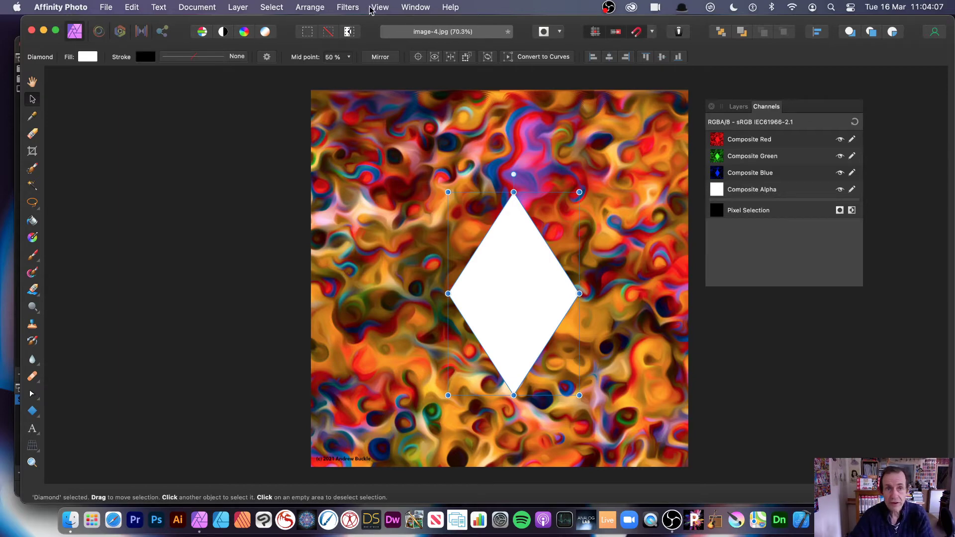
{"action": "left_click", "coordinate": [347, 8]}
{"action": "mouse_move", "coordinate": [358, 71]}
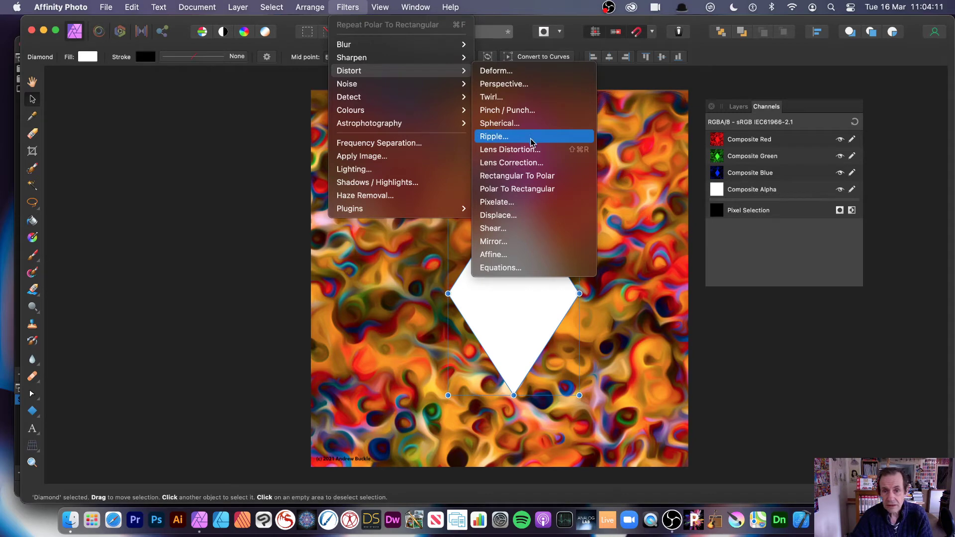
{"action": "left_click", "coordinate": [528, 192]}
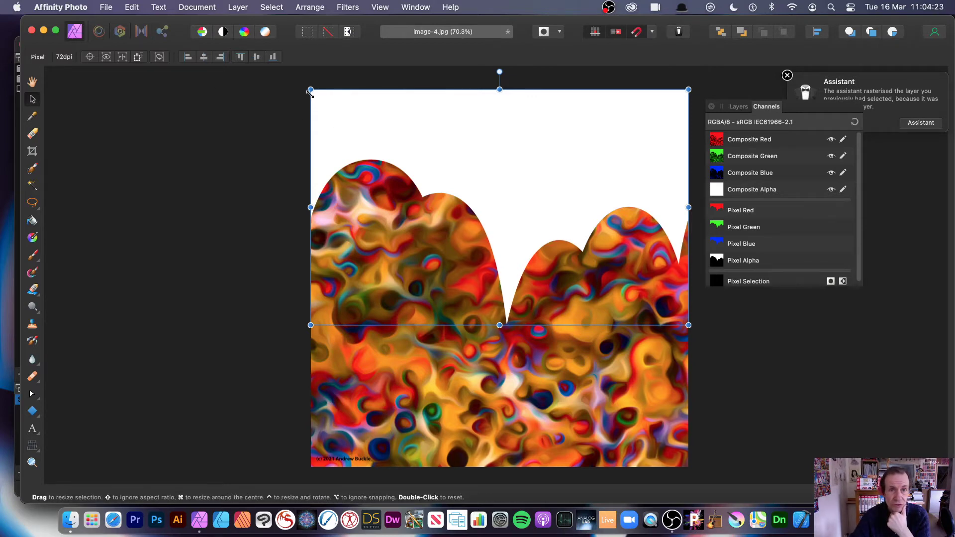
Step: Shrink the distorted diamond, move it towards the upper middle of the image and delete it
{"action": "left_click_drag", "start_coordinate": [310, 89], "coordinate": [454, 177]}
{"action": "left_click_drag", "start_coordinate": [530, 234], "coordinate": [427, 211]}
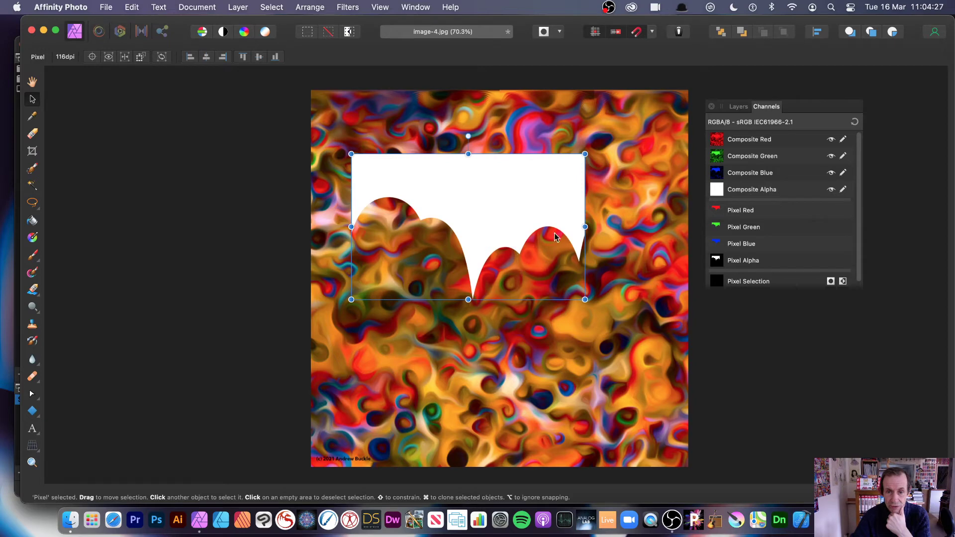
{"action": "key", "text": "Delete"}
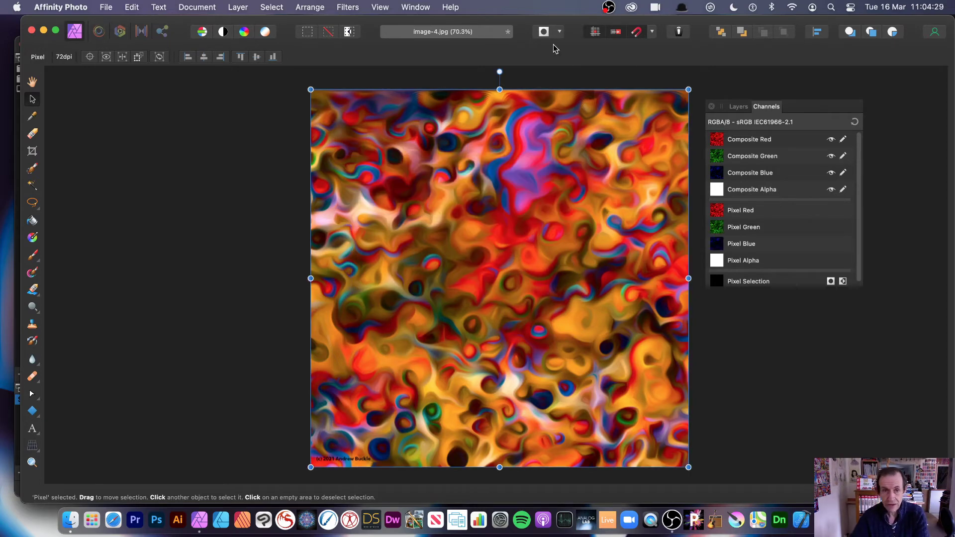
Step: Draw a white donut with a 50% hole radius near the image centre and distort it with Polar To Rectangular
{"action": "left_click", "coordinate": [37, 416]}
{"action": "left_click", "coordinate": [90, 367]}
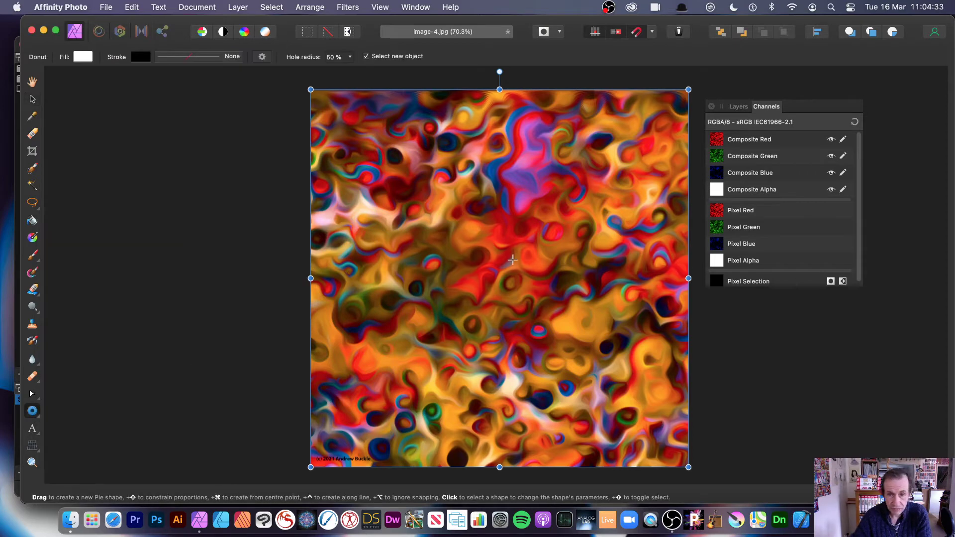
{"action": "left_click_drag", "start_coordinate": [512, 259], "coordinate": [598, 347]}
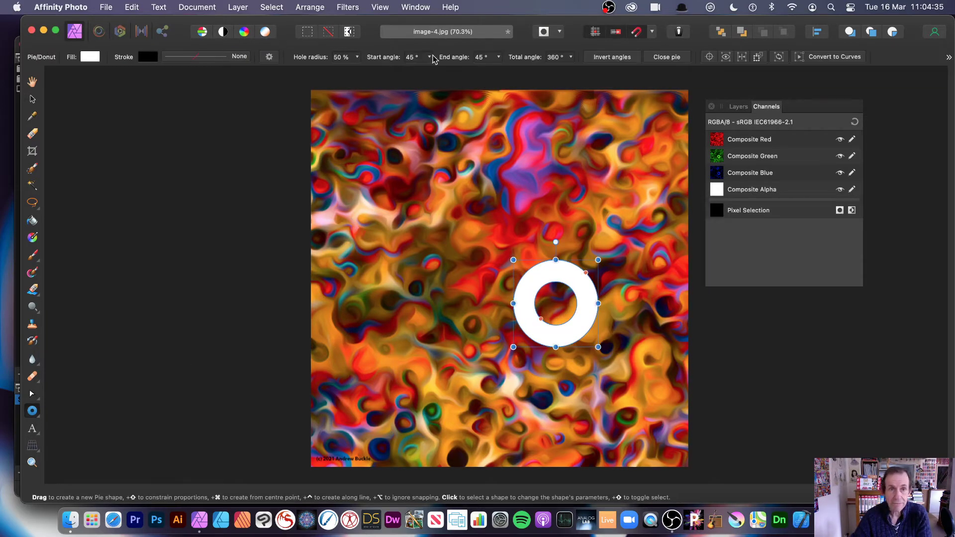
{"action": "left_click", "coordinate": [348, 7]}
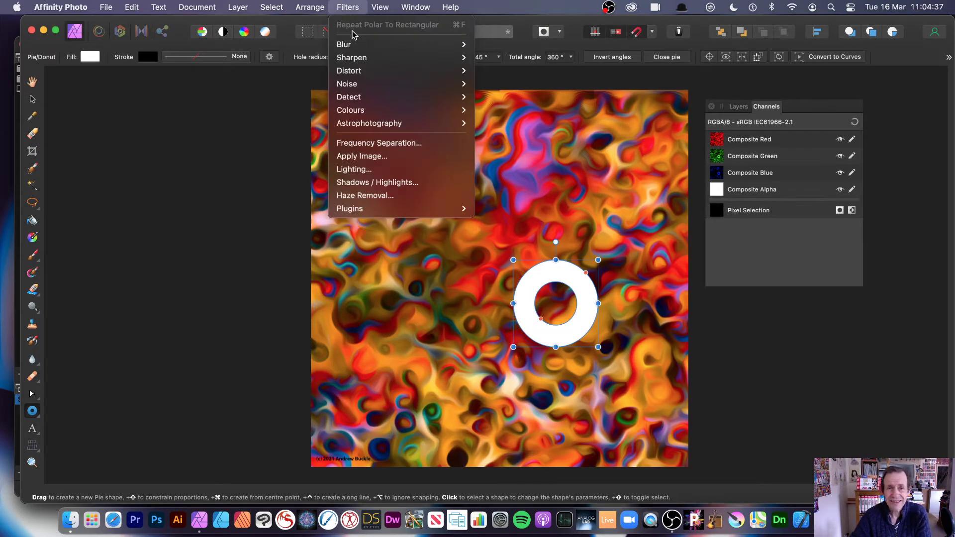
{"action": "mouse_move", "coordinate": [447, 71]}
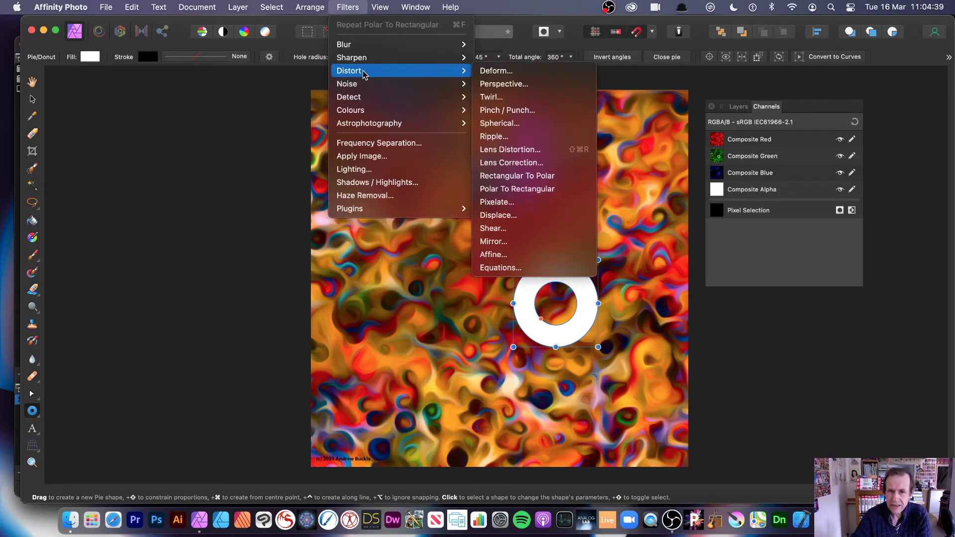
{"action": "left_click", "coordinate": [521, 193]}
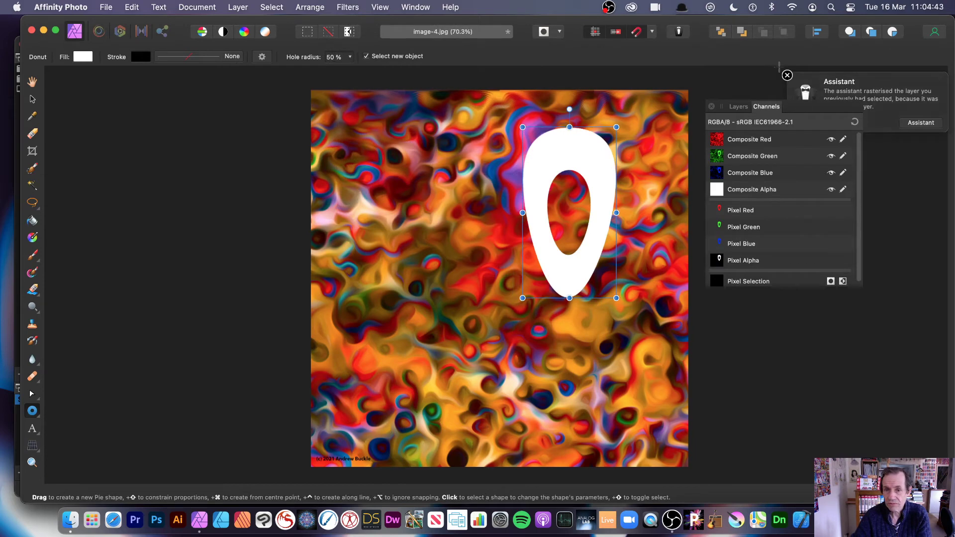
Step: Move the distorted white ring to the middle of the image and repeat the Polar To Rectangular distortion on it
{"action": "left_click", "coordinate": [32, 99]}
{"action": "left_click_drag", "start_coordinate": [556, 175], "coordinate": [493, 245]}
{"action": "left_click", "coordinate": [342, 6]}
{"action": "left_click", "coordinate": [341, 26]}
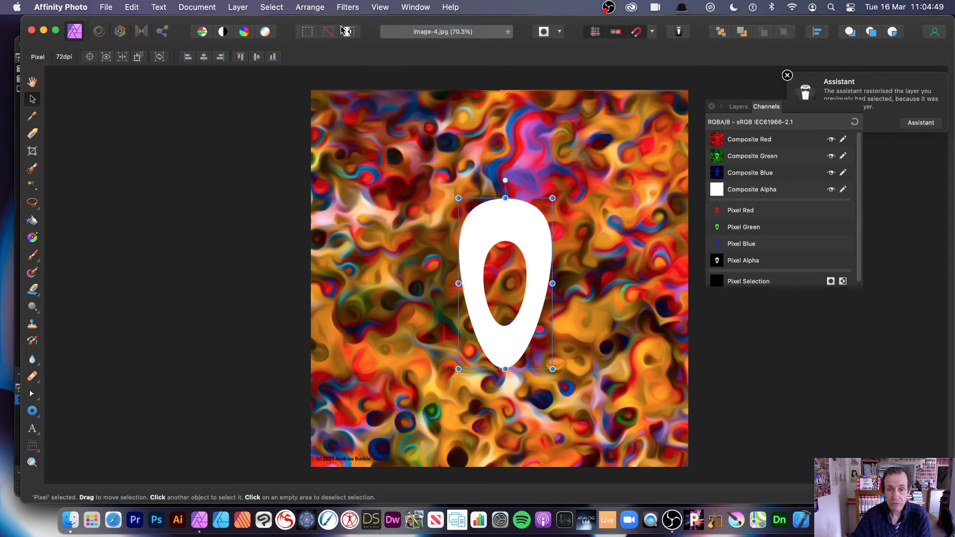
Step: Shrink the wavy white shape to about 60% of the image width, centre it horizontally and delete its layer
{"action": "left_click_drag", "start_coordinate": [465, 168], "coordinate": [608, 271]}
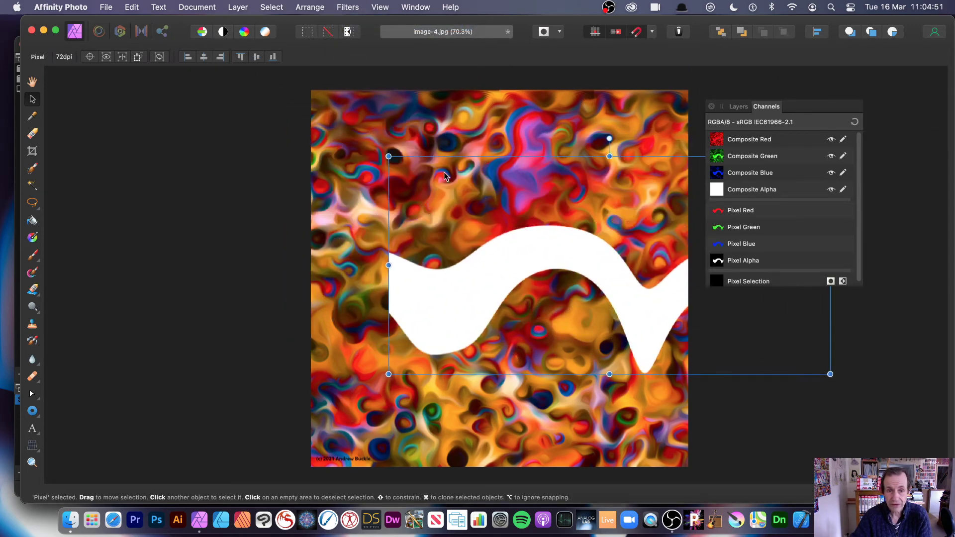
{"action": "left_click_drag", "start_coordinate": [388, 157], "coordinate": [606, 264]}
{"action": "left_click_drag", "start_coordinate": [633, 340], "coordinate": [414, 274]}
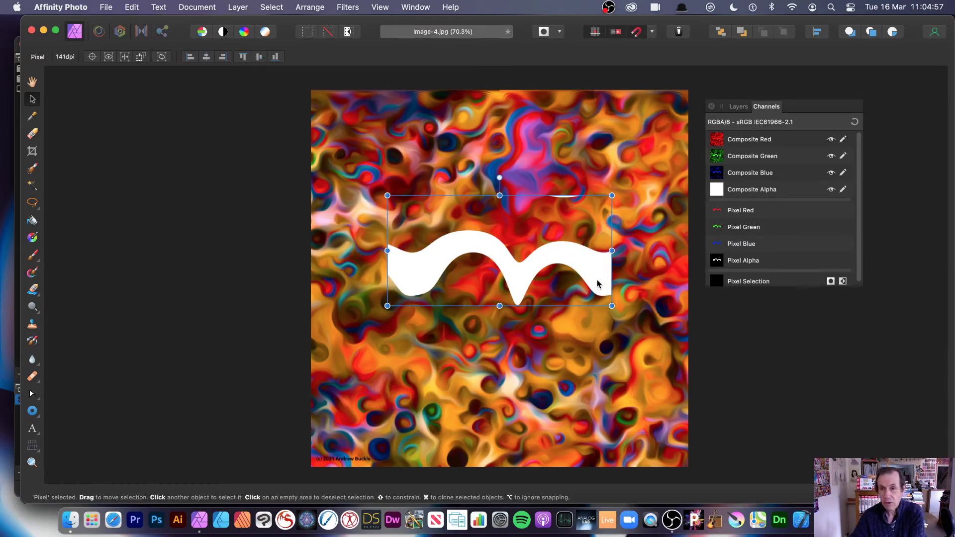
{"action": "left_click", "coordinate": [738, 106]}
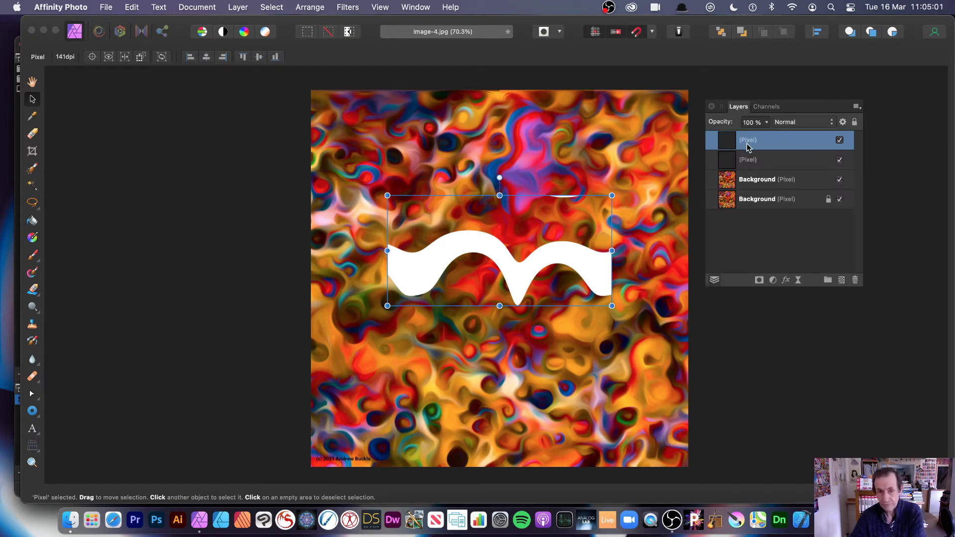
{"action": "key", "text": "Delete"}
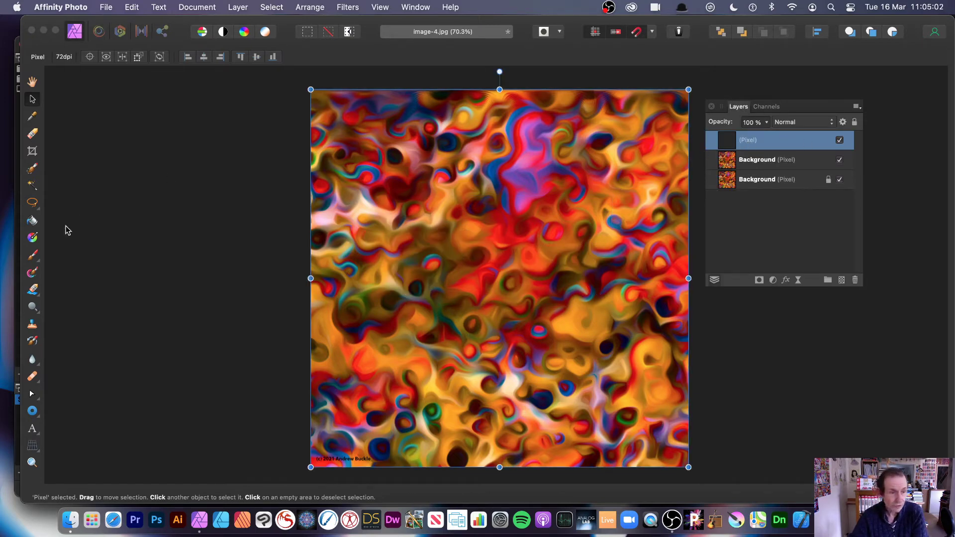
Step: Add the letter A as artistic text in 12 pt Arial near the middle of the image
{"action": "left_click", "coordinate": [34, 429]}
{"action": "key", "text": "t"}
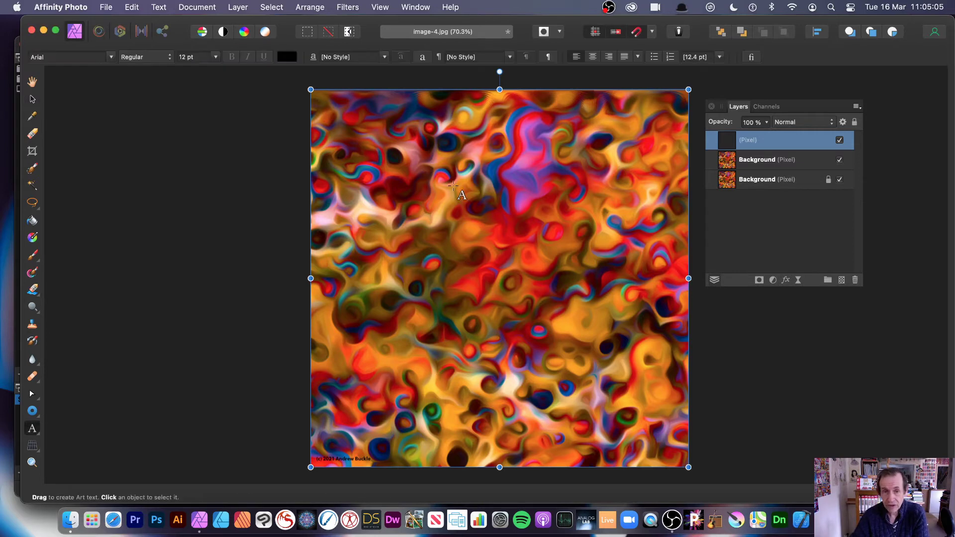
{"action": "left_click", "coordinate": [487, 268]}
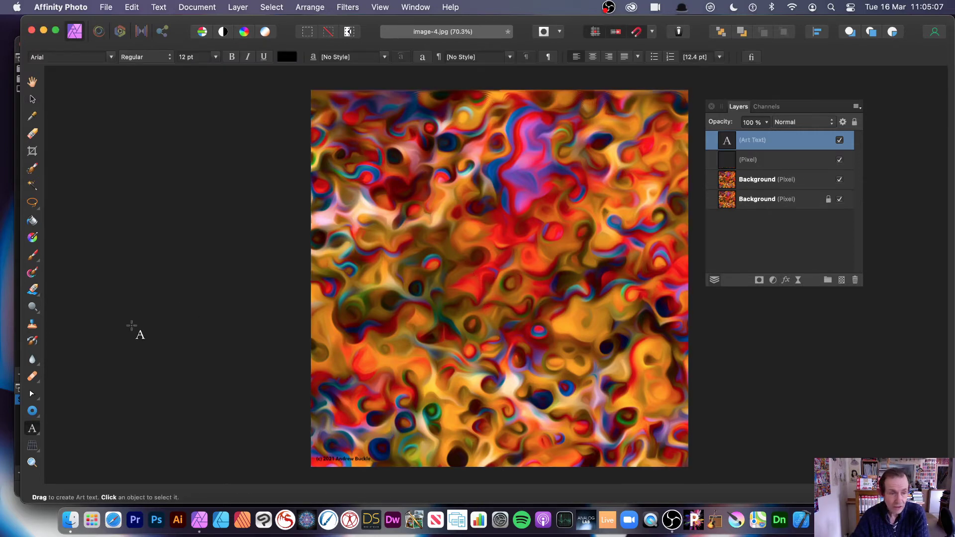
{"action": "left_click", "coordinate": [32, 432]}
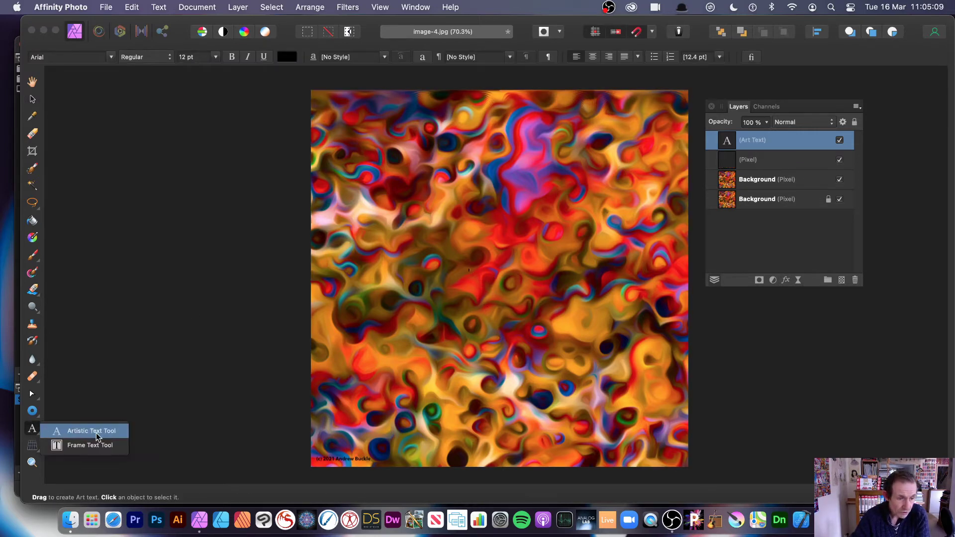
{"action": "left_click", "coordinate": [106, 433]}
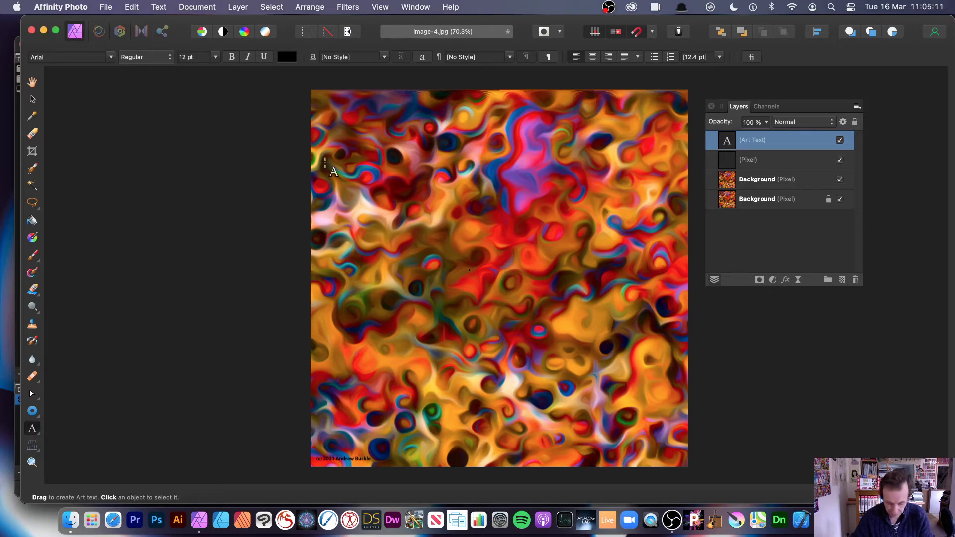
Step: Enlarge the letter A to about 1755.5 pt and place it over the lower middle of the image
{"action": "left_click", "coordinate": [32, 100]}
{"action": "left_click_drag", "start_coordinate": [470, 271], "coordinate": [637, 449]}
{"action": "left_click_drag", "start_coordinate": [580, 331], "coordinate": [495, 192]}
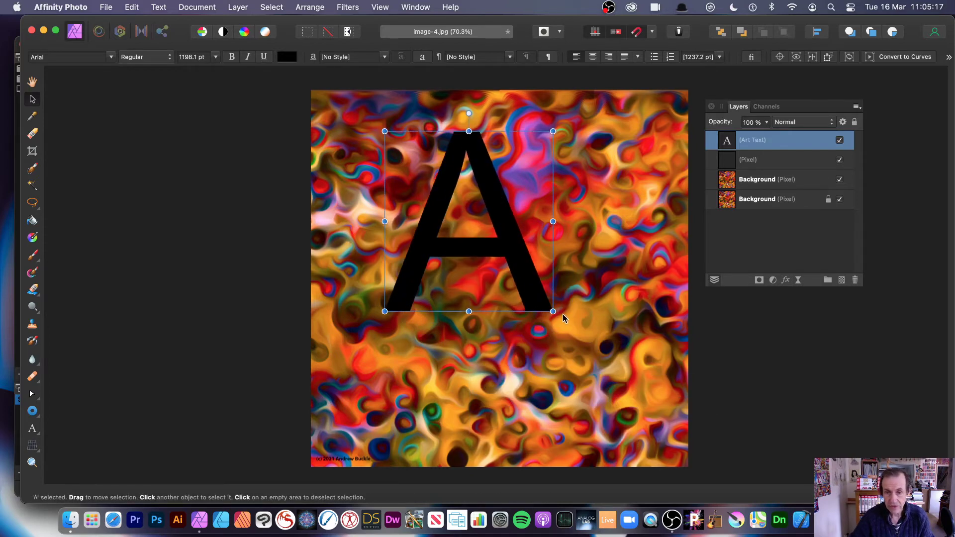
{"action": "left_click_drag", "start_coordinate": [552, 312], "coordinate": [631, 395]}
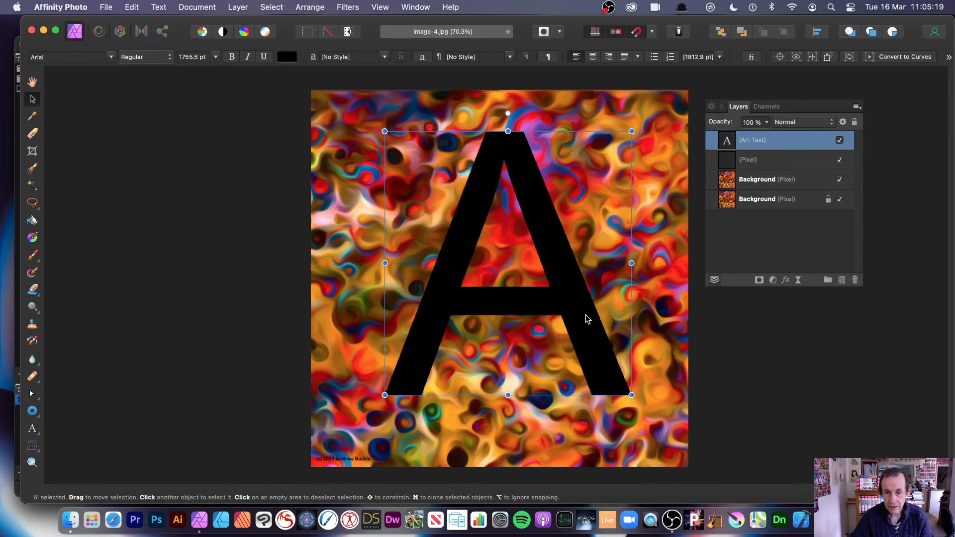
{"action": "left_click_drag", "start_coordinate": [582, 313], "coordinate": [584, 360]}
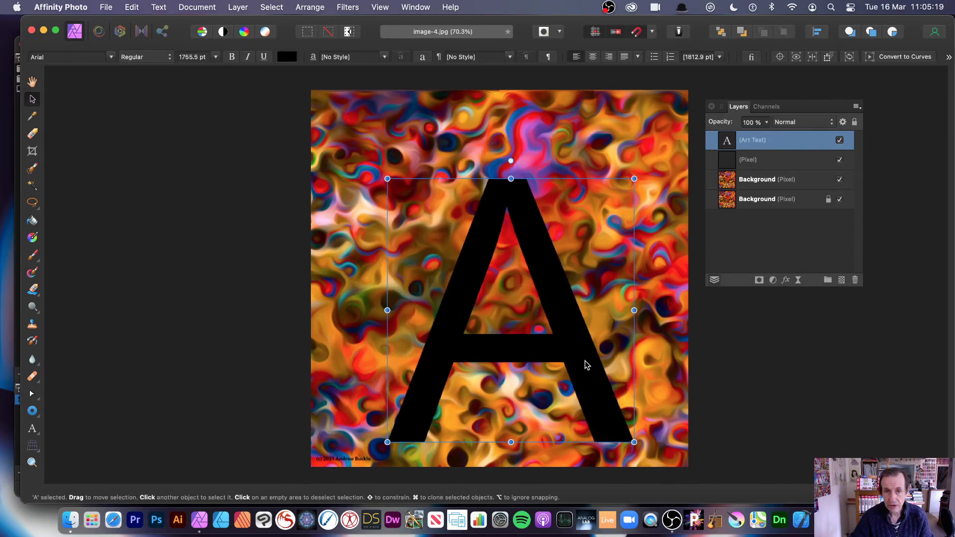
Step: Distort the black letter A with Polar To Rectangular
{"action": "left_click", "coordinate": [343, 8]}
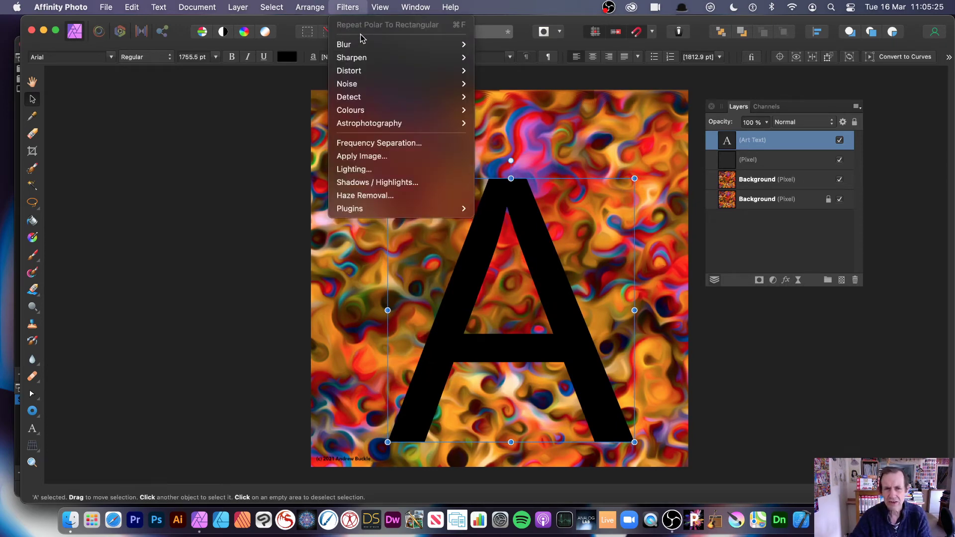
{"action": "mouse_move", "coordinate": [358, 75]}
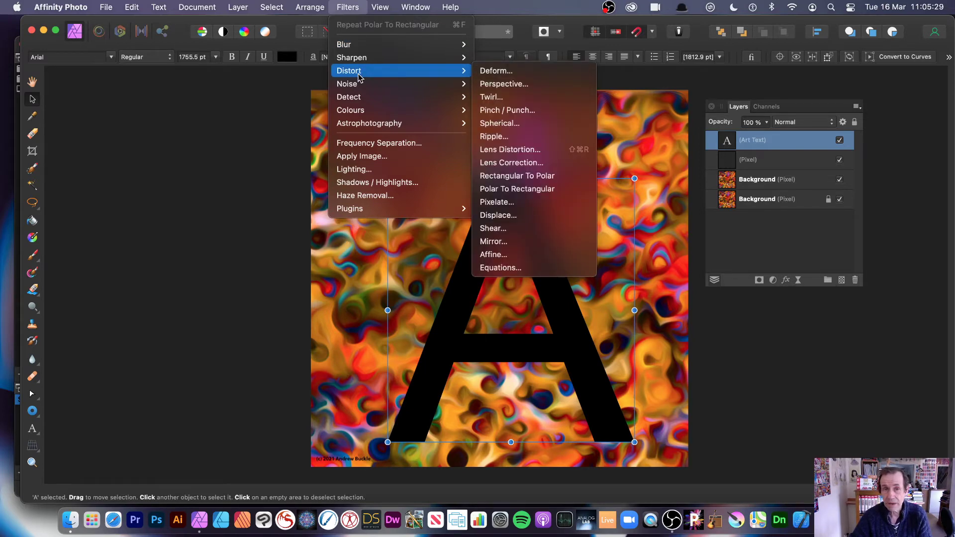
{"action": "left_click", "coordinate": [530, 189]}
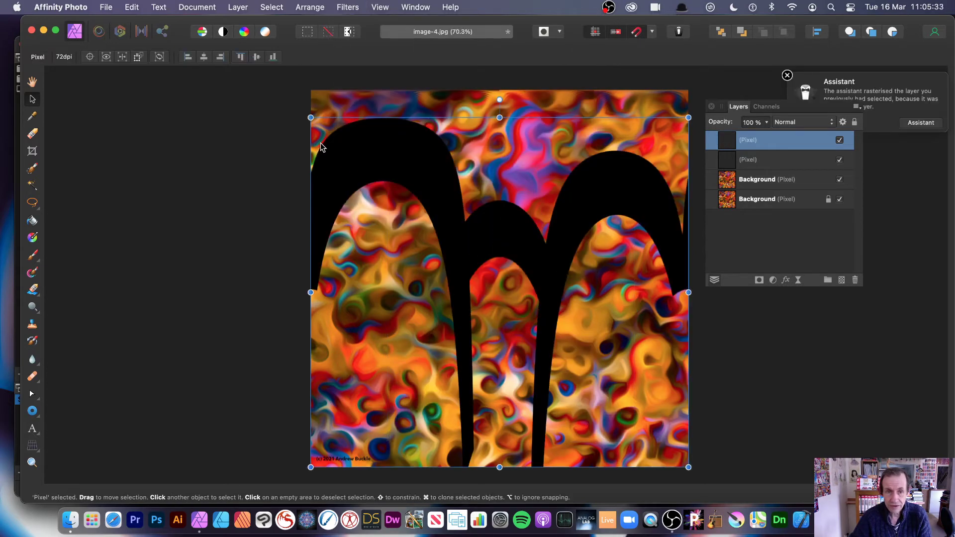
Step: Shrink the distorted black letter to about two thirds of the image width, move it up and left, and delete it
{"action": "left_click_drag", "start_coordinate": [311, 118], "coordinate": [439, 236]}
{"action": "left_click_drag", "start_coordinate": [506, 273], "coordinate": [416, 194]}
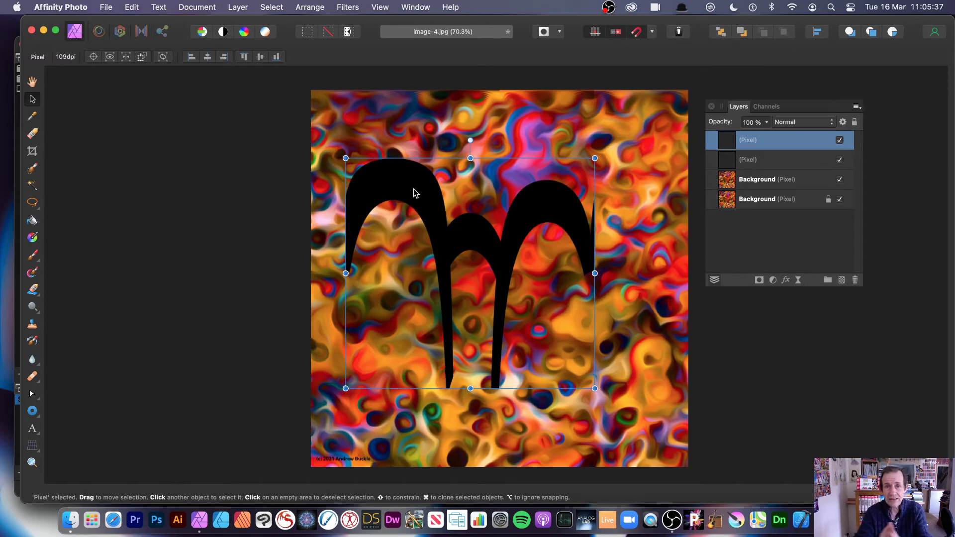
{"action": "key", "text": "Delete"}
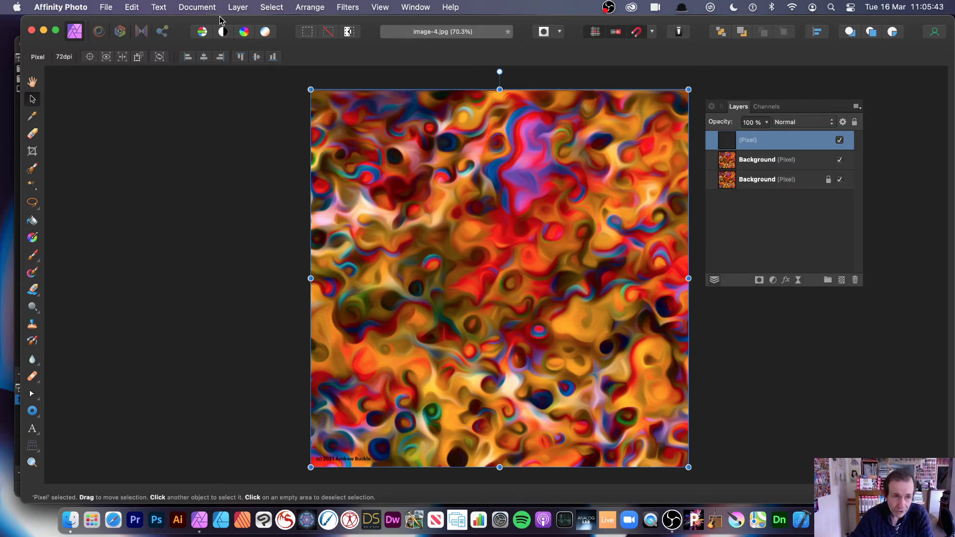
Step: Create a new pattern layer from the selection and shrink its tile to about 40% of the image width
{"action": "left_click", "coordinate": [238, 7]}
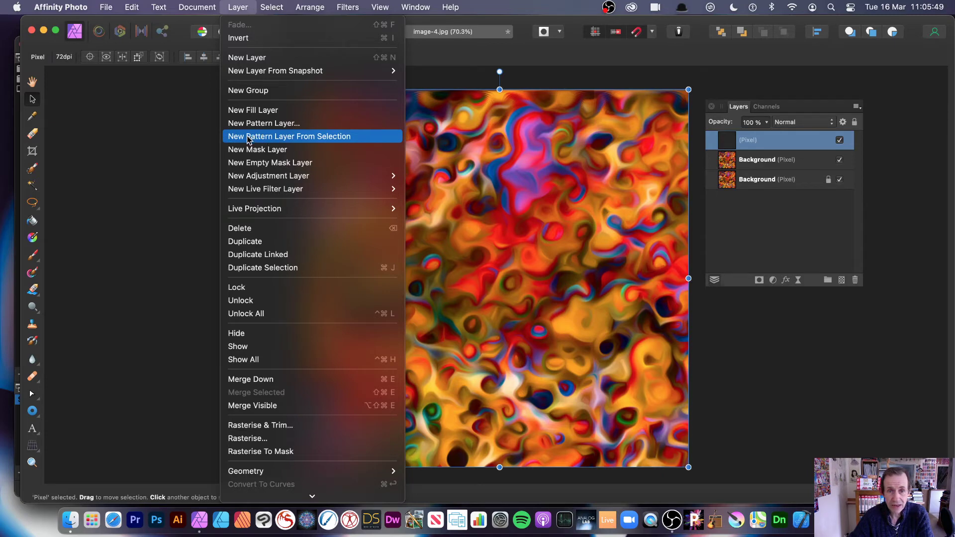
{"action": "left_click", "coordinate": [281, 142]}
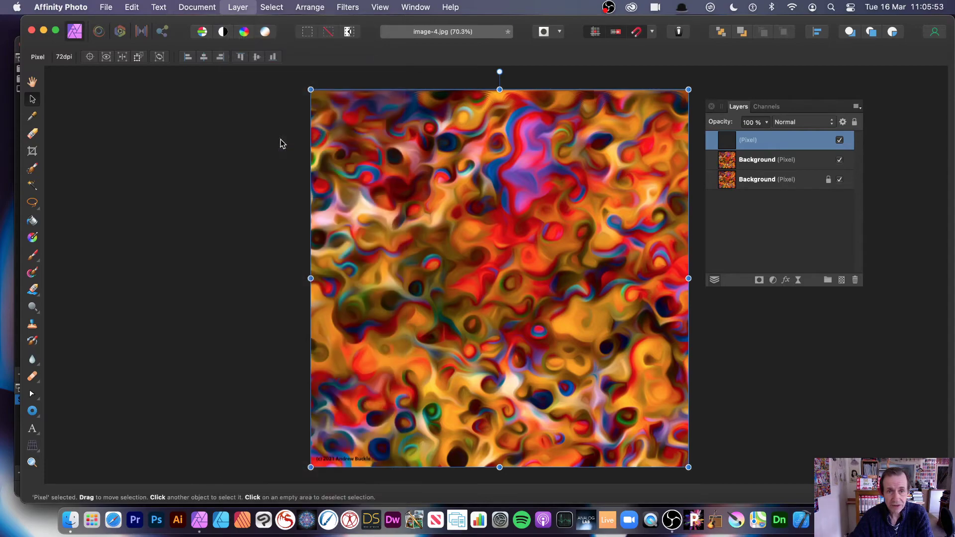
{"action": "left_click_drag", "start_coordinate": [311, 90], "coordinate": [540, 309]}
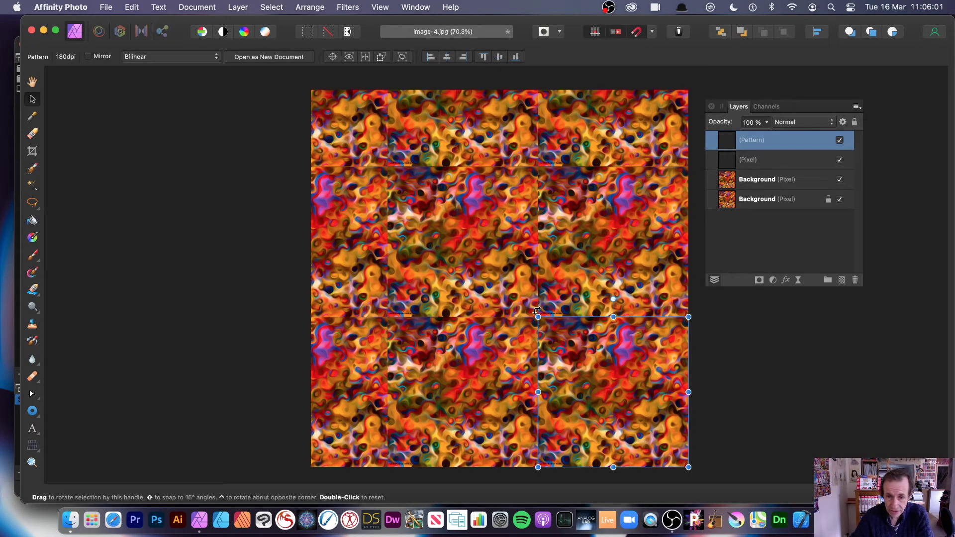
Step: Rotate and shrink the pattern tile, move it towards the middle of the image and reset its rotation to 0°
{"action": "left_click_drag", "start_coordinate": [538, 307], "coordinate": [626, 316]}
{"action": "left_click_drag", "start_coordinate": [632, 404], "coordinate": [545, 344]}
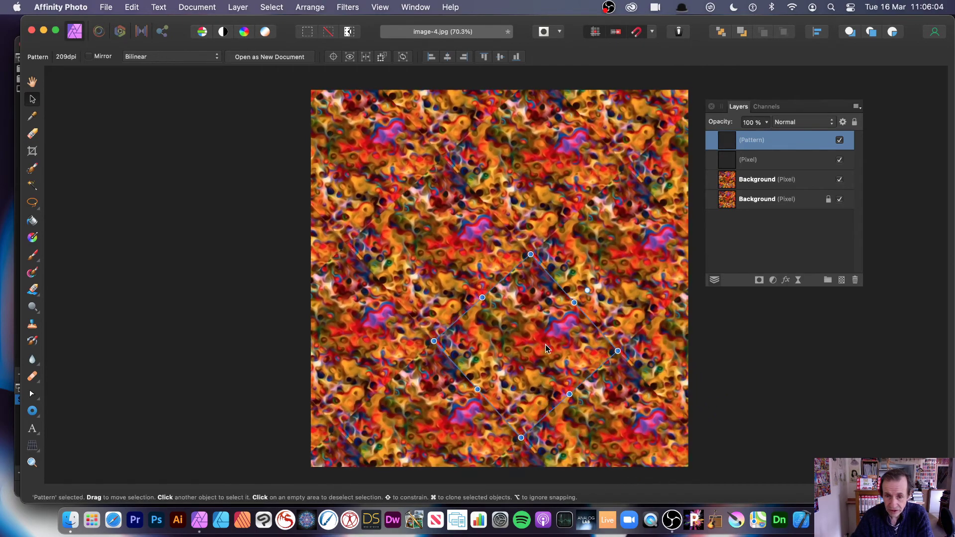
{"action": "double_click", "coordinate": [532, 247]}
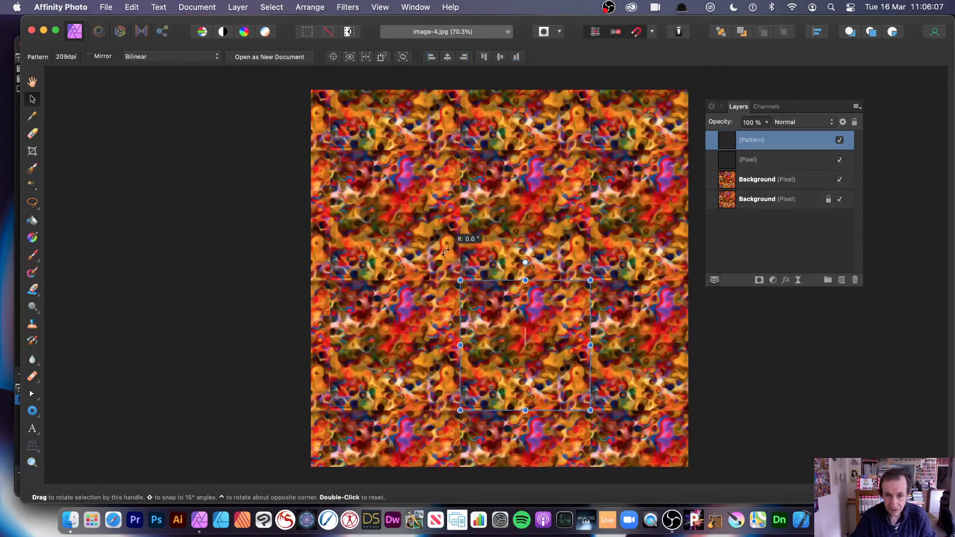
{"action": "left_click", "coordinate": [344, 7]}
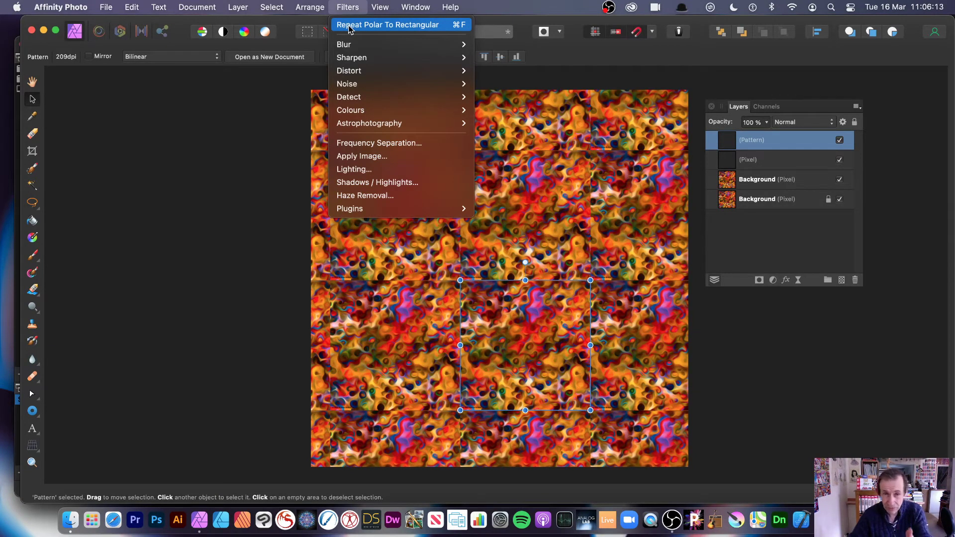
{"action": "mouse_move", "coordinate": [241, 6]}
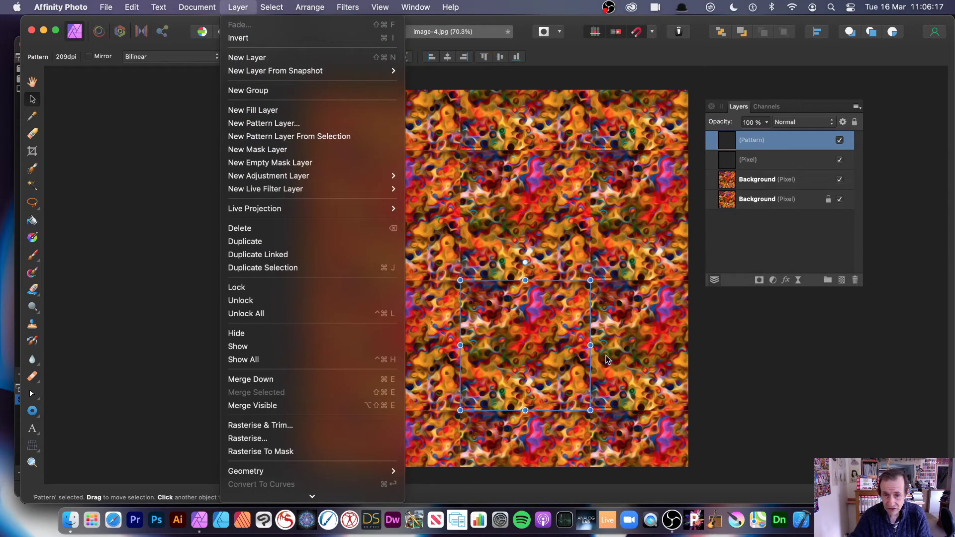
{"action": "left_click", "coordinate": [581, 370]}
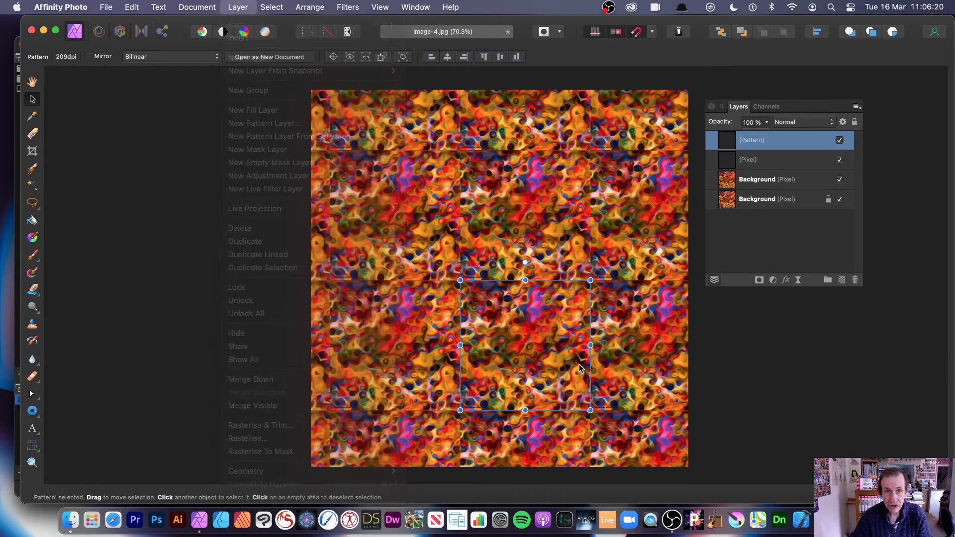
Step: Try distorting the pattern layer with Polar To Rectangular three times, shrinking its tile slightly after the first pass
{"action": "left_click", "coordinate": [342, 7]}
{"action": "left_click", "coordinate": [349, 25]}
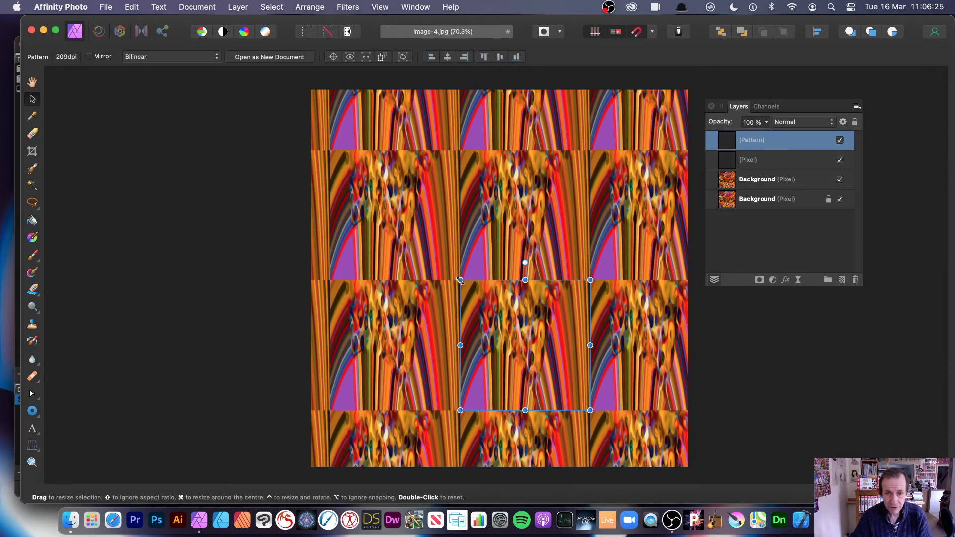
{"action": "mouse_move", "coordinate": [460, 280]}
{"action": "left_mouse_down"}
{"action": "mouse_move", "coordinate": [500, 320]}
{"action": "mouse_move", "coordinate": [470, 290]}
{"action": "left_mouse_up"}
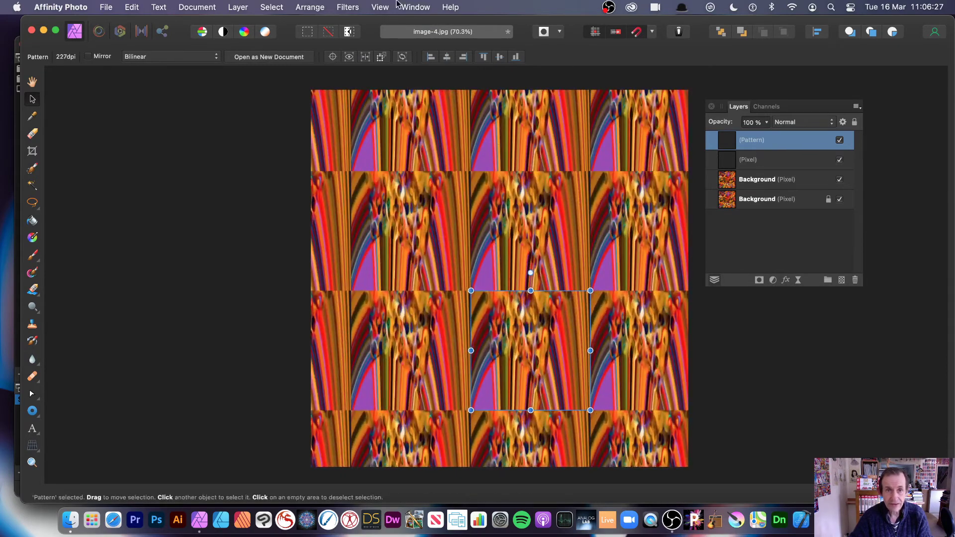
{"action": "left_click", "coordinate": [354, 8]}
{"action": "left_click", "coordinate": [354, 25]}
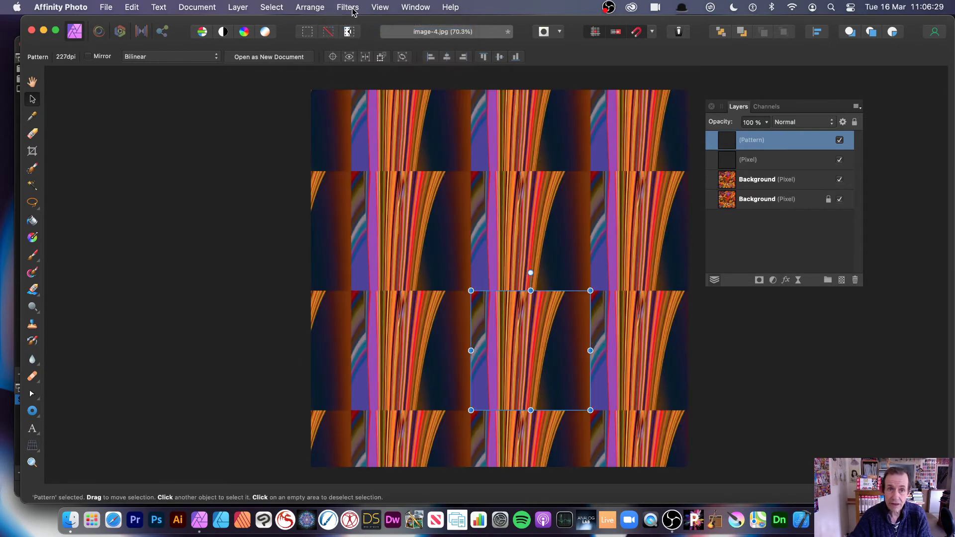
{"action": "left_click", "coordinate": [352, 8]}
{"action": "left_click", "coordinate": [354, 25]}
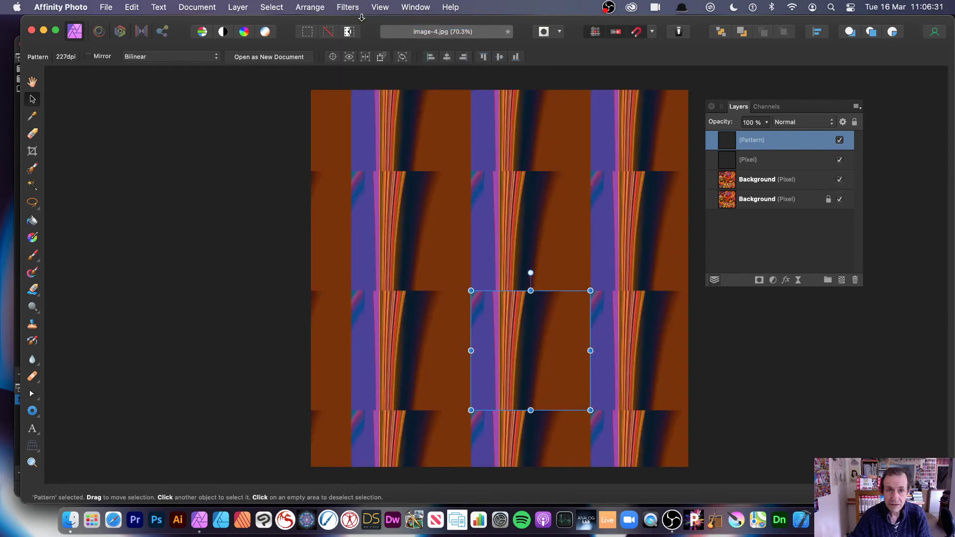
Step: Undo the repeated distortions, try a tile about half the image width, and revert the pattern to its undistorted state
{"action": "key", "text": "super+z"}
{"action": "key", "text": "super+z"}
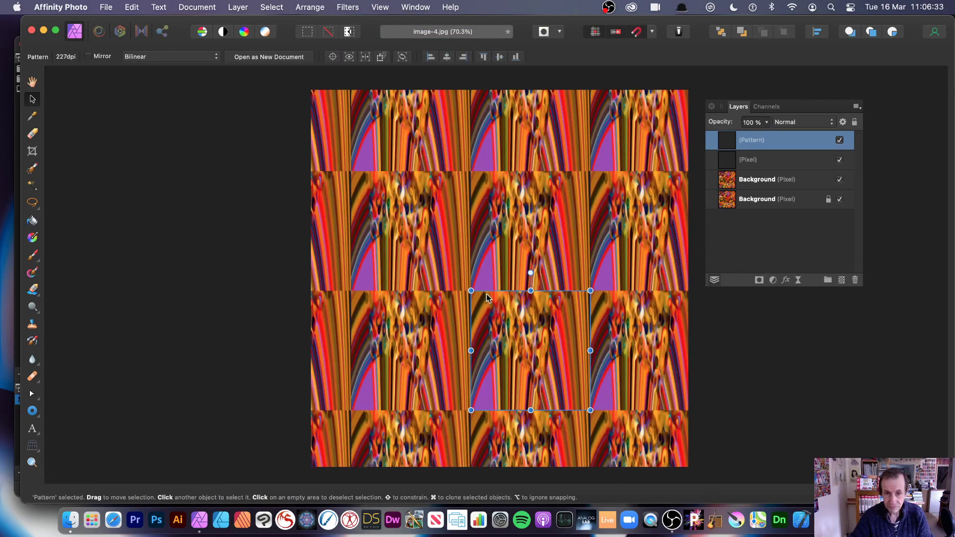
{"action": "left_click_drag", "start_coordinate": [471, 291], "coordinate": [386, 217]}
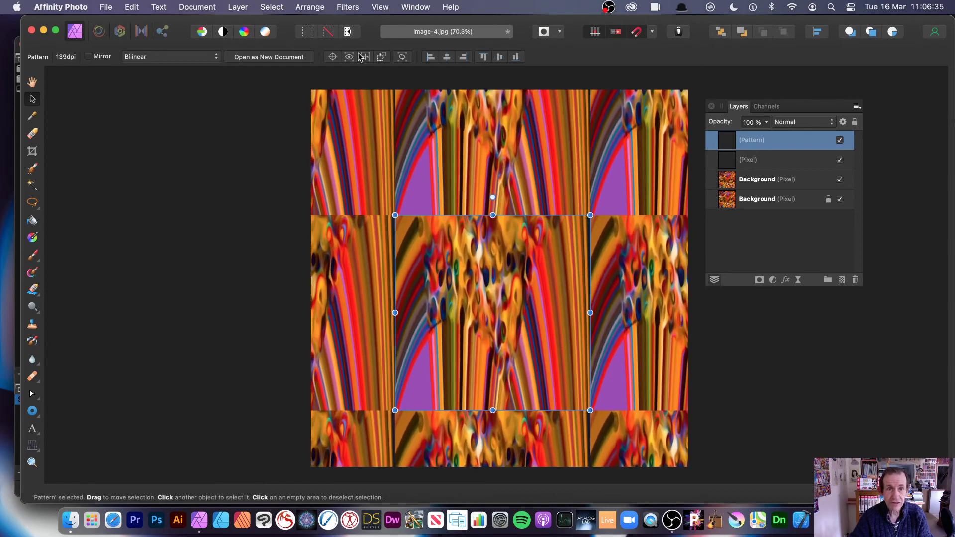
{"action": "key", "text": "super+z"}
{"action": "key", "text": "super+z"}
{"action": "key", "text": "super+z"}
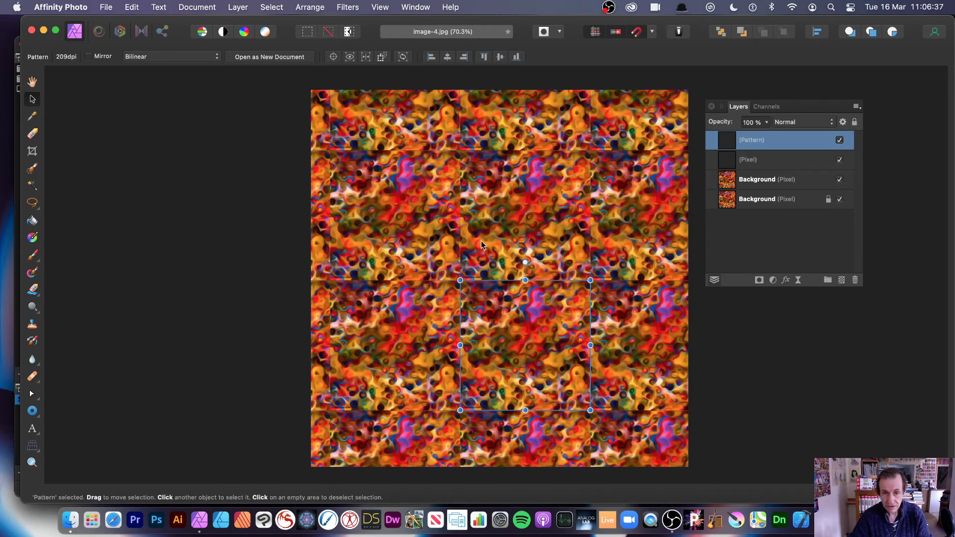
Step: Enlarge the pattern tile to about 46% of the image width, rotate it 90° clockwise and repeat Polar To Rectangular
{"action": "left_click_drag", "start_coordinate": [460, 280], "coordinate": [609, 194]}
{"action": "left_click", "coordinate": [350, 10]}
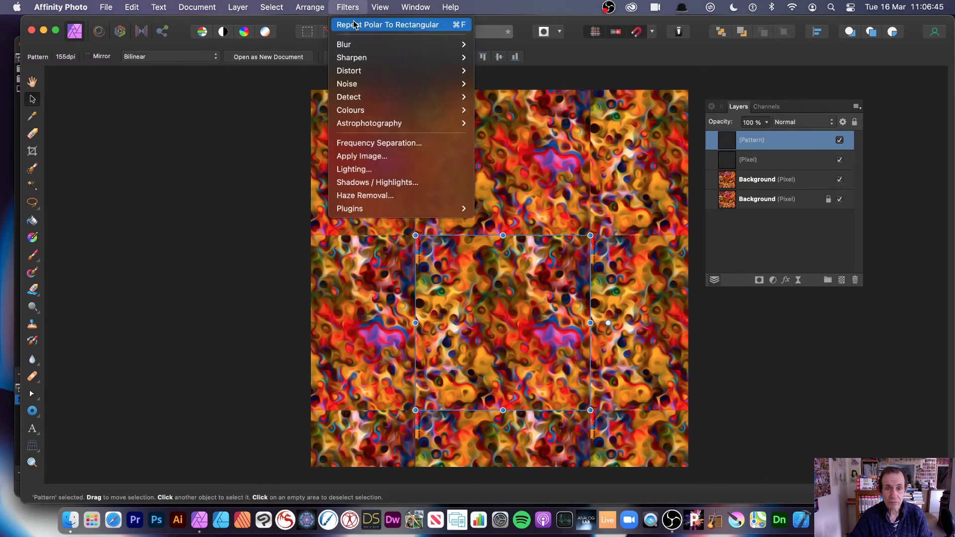
{"action": "left_click", "coordinate": [354, 20]}
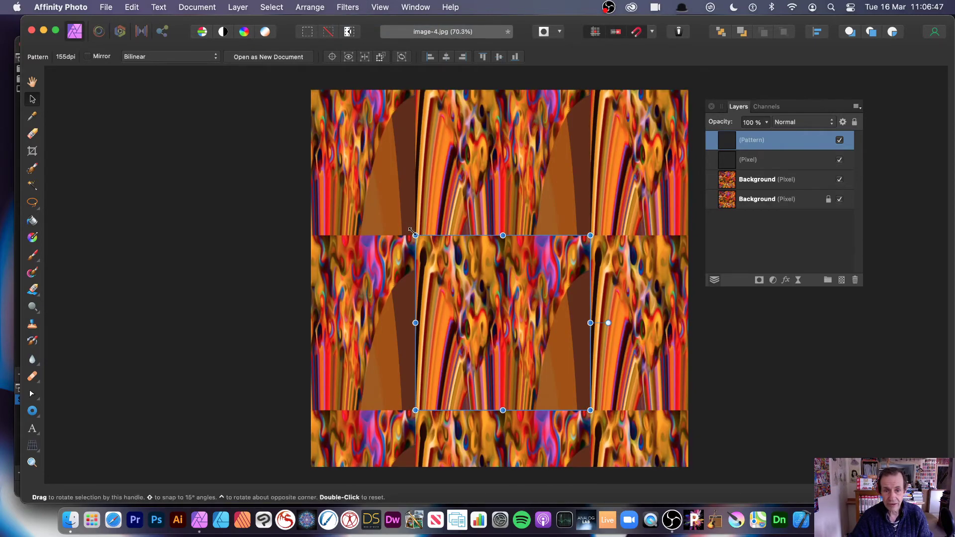
Step: Rotate the pattern tile back to 0° and apply Polar To Rectangular again
{"action": "left_click_drag", "start_coordinate": [415, 226], "coordinate": [364, 447]}
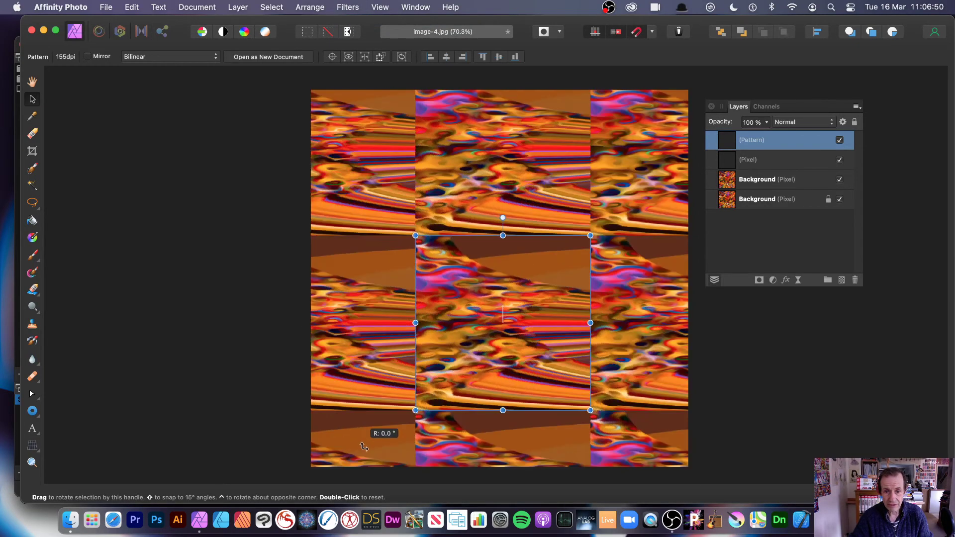
{"action": "left_click", "coordinate": [348, 7]}
{"action": "left_click", "coordinate": [353, 25]}
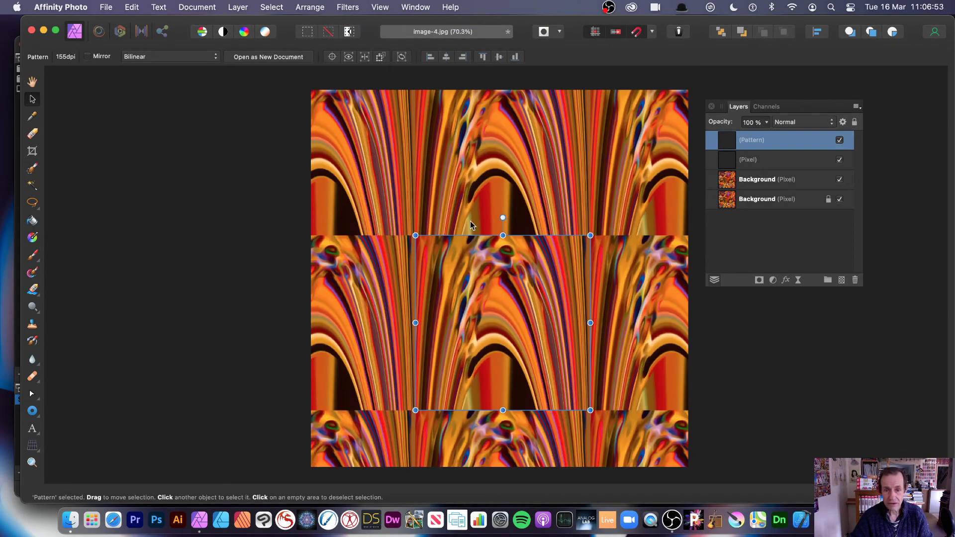
Step: Rotate the pattern tile 90° counterclockwise and distort it once more with Polar To Rectangular
{"action": "left_click_drag", "start_coordinate": [413, 230], "coordinate": [411, 412]}
{"action": "left_click", "coordinate": [347, 7]}
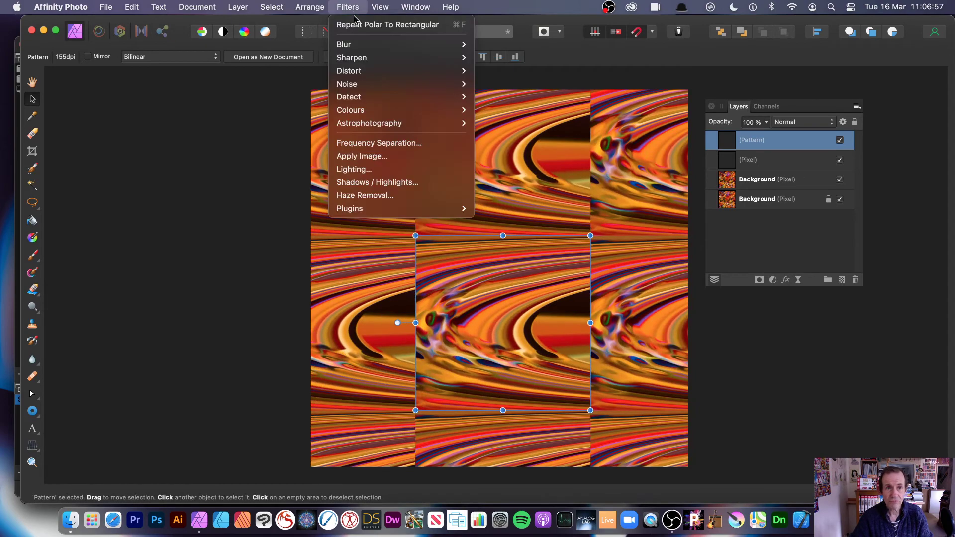
{"action": "left_click", "coordinate": [356, 24]}
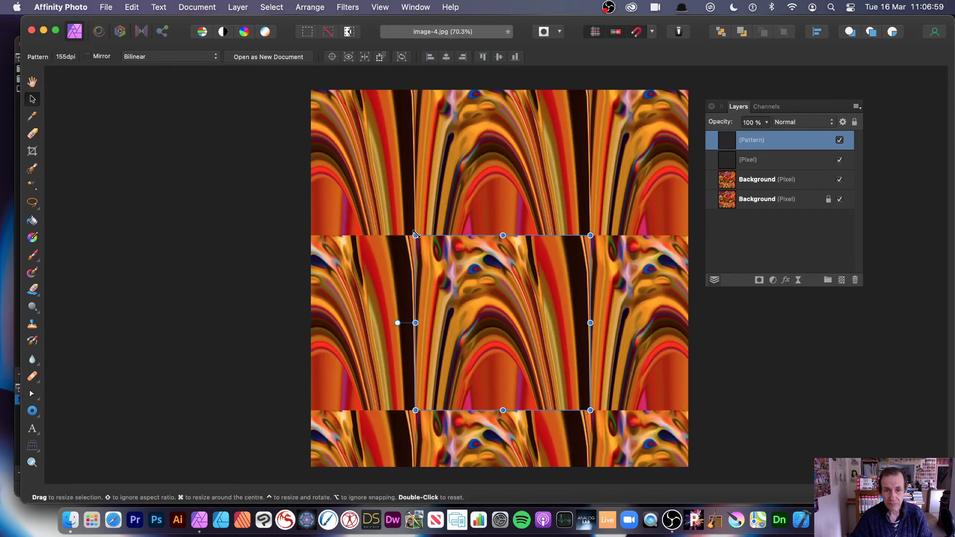
Step: Enlarge the pattern tile to about 56% of the image width and repeat the Polar To Rectangular distortion
{"action": "left_click_drag", "start_coordinate": [417, 237], "coordinate": [332, 247]}
{"action": "left_click", "coordinate": [347, 6]}
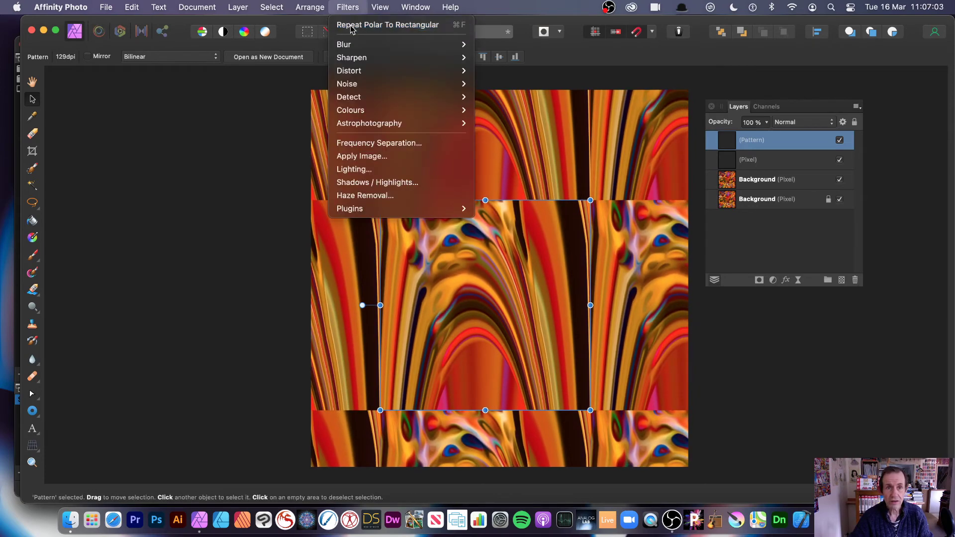
{"action": "left_click", "coordinate": [356, 24]}
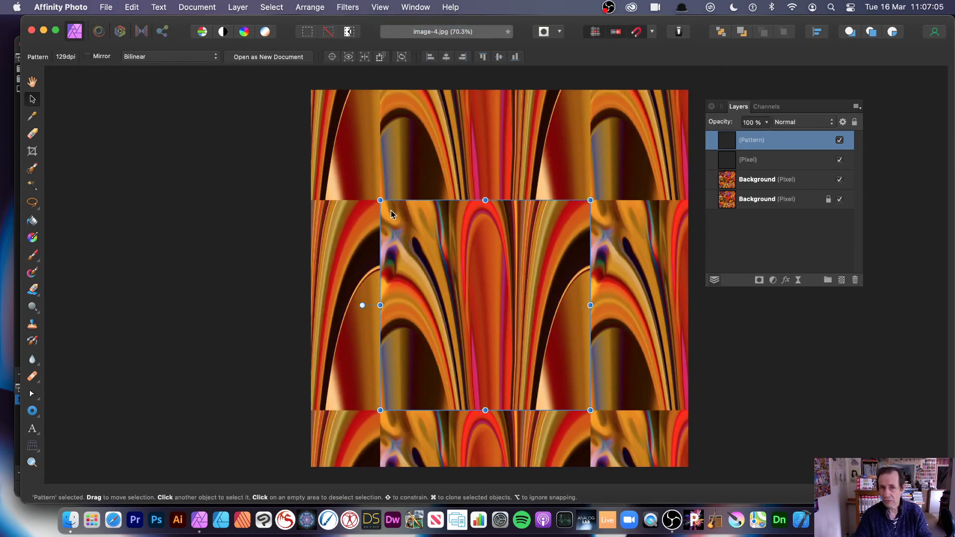
Step: Shrink the pattern tile to about 16% of the image width and turn on mirroring for the pattern
{"action": "left_click_drag", "start_coordinate": [380, 200], "coordinate": [523, 357]}
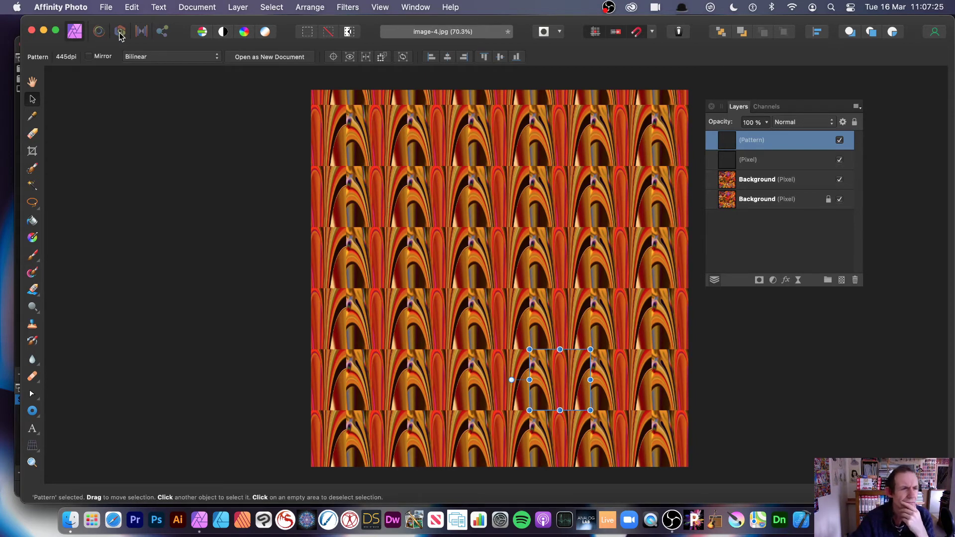
{"action": "left_click", "coordinate": [136, 58]}
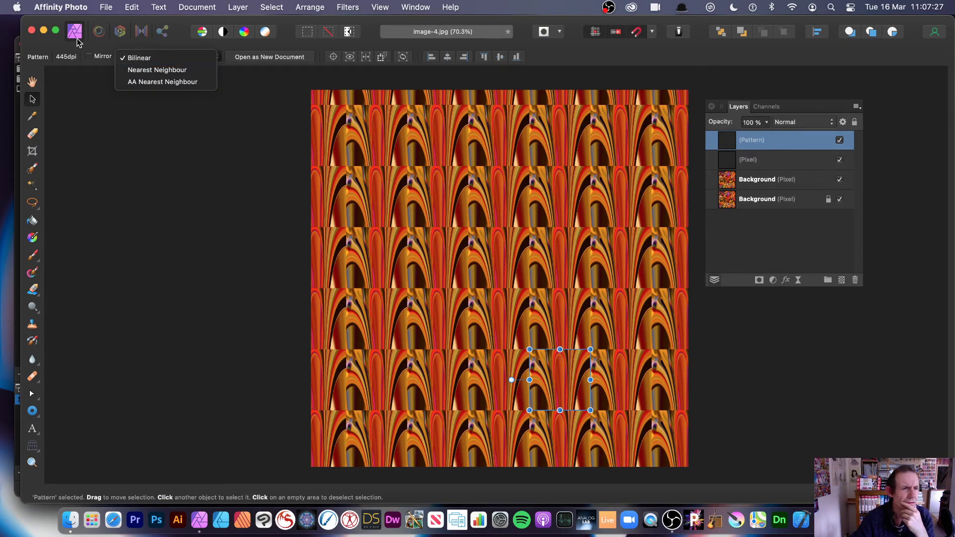
{"action": "left_click", "coordinate": [102, 54]}
{"action": "left_click", "coordinate": [103, 58]}
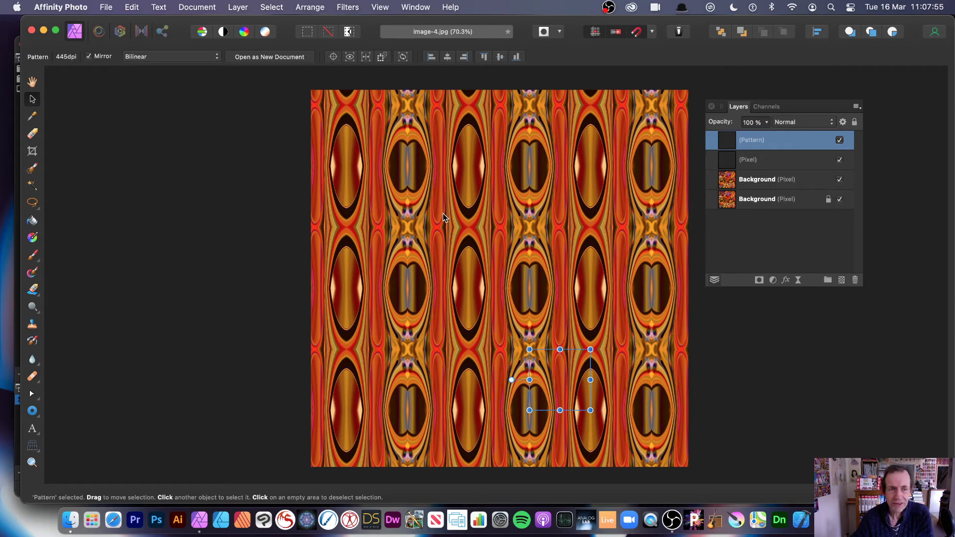
{"action": "left_click", "coordinate": [481, 250]}
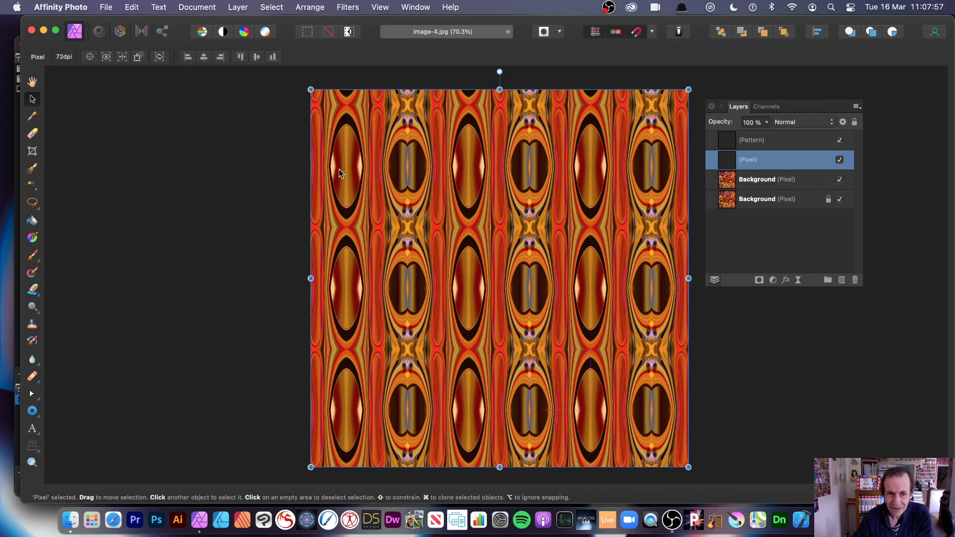
{"action": "left_click_drag", "start_coordinate": [310, 90], "coordinate": [443, 221]}
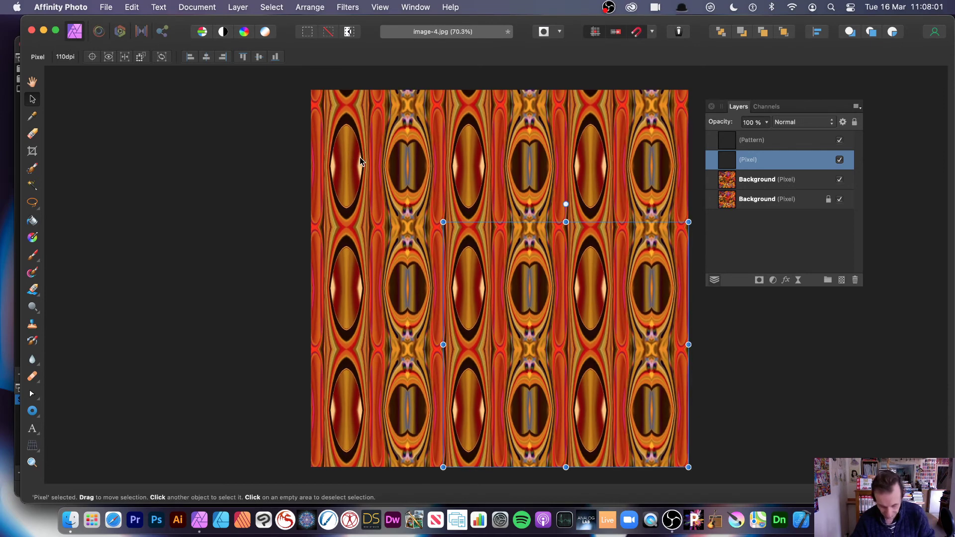
{"action": "key", "text": "super+z"}
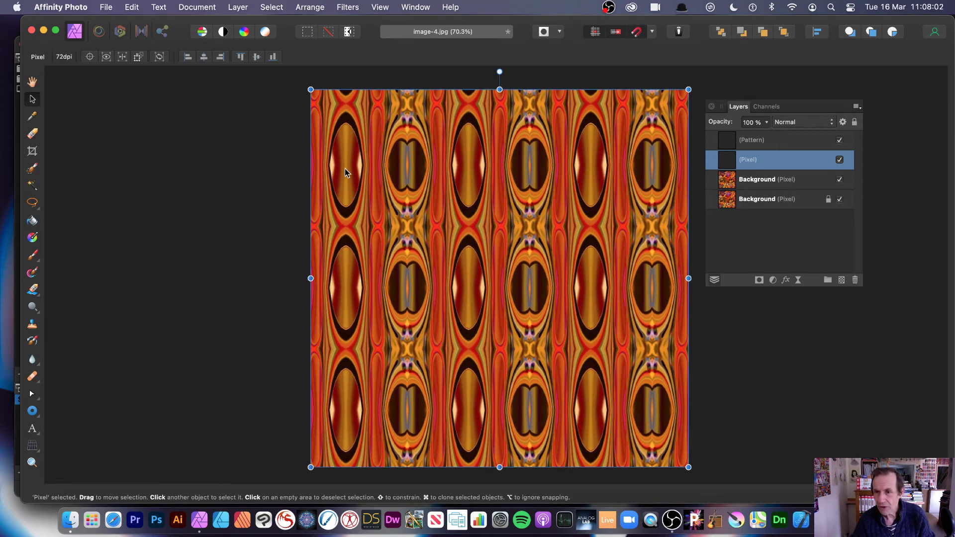
{"action": "left_click", "coordinate": [759, 141]}
{"action": "left_click", "coordinate": [501, 169]}
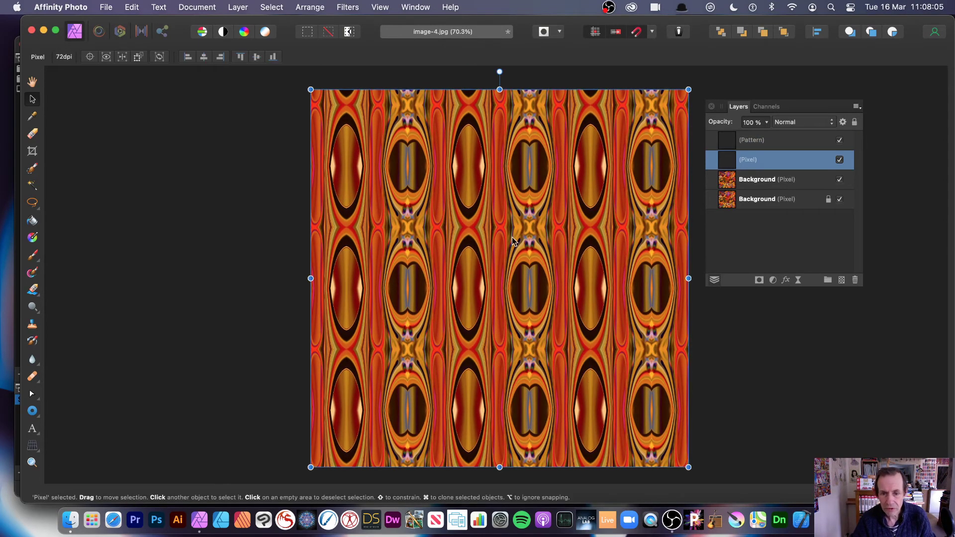
Step: Compare the pattern layer with mirroring off and on, and resize the mirrored tile to about 20% of the image width
{"action": "left_click", "coordinate": [755, 143]}
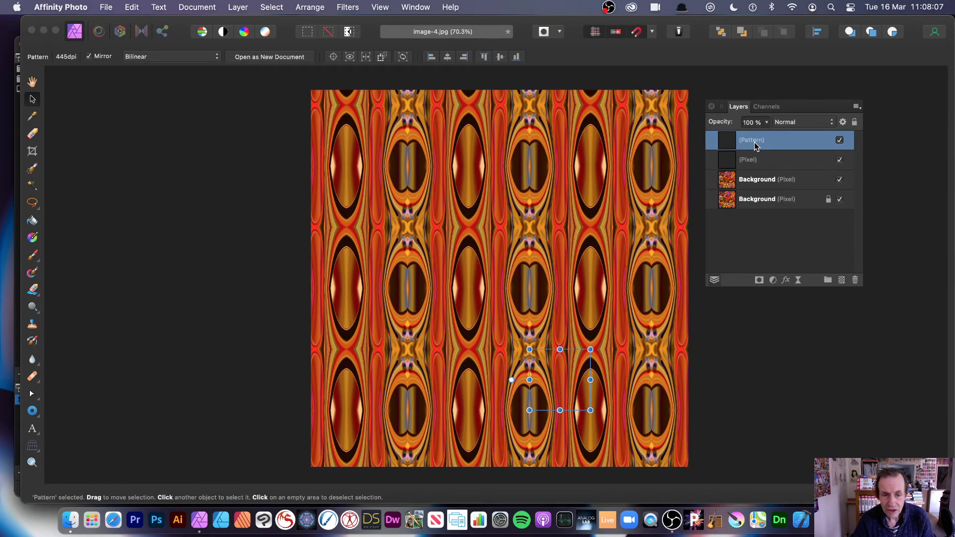
{"action": "left_click", "coordinate": [89, 57]}
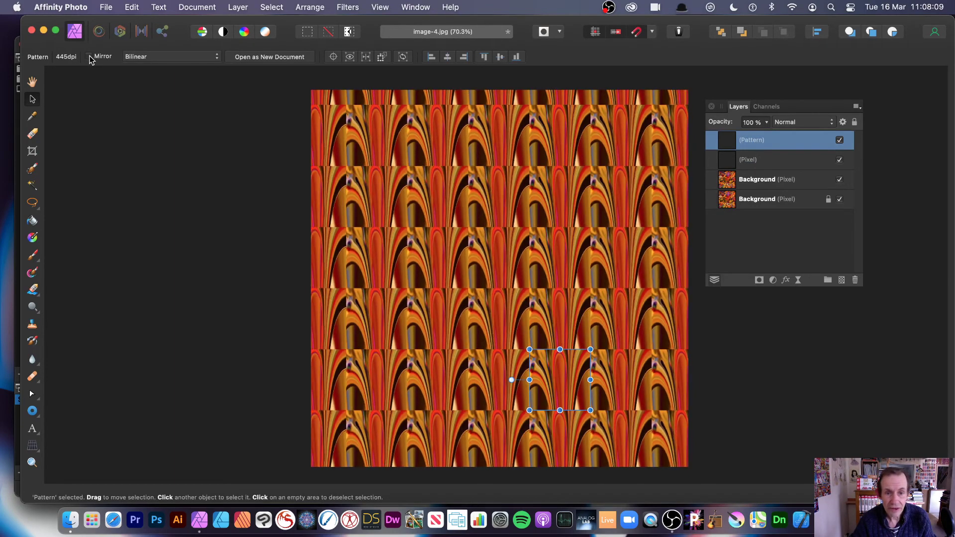
{"action": "left_click", "coordinate": [89, 57]}
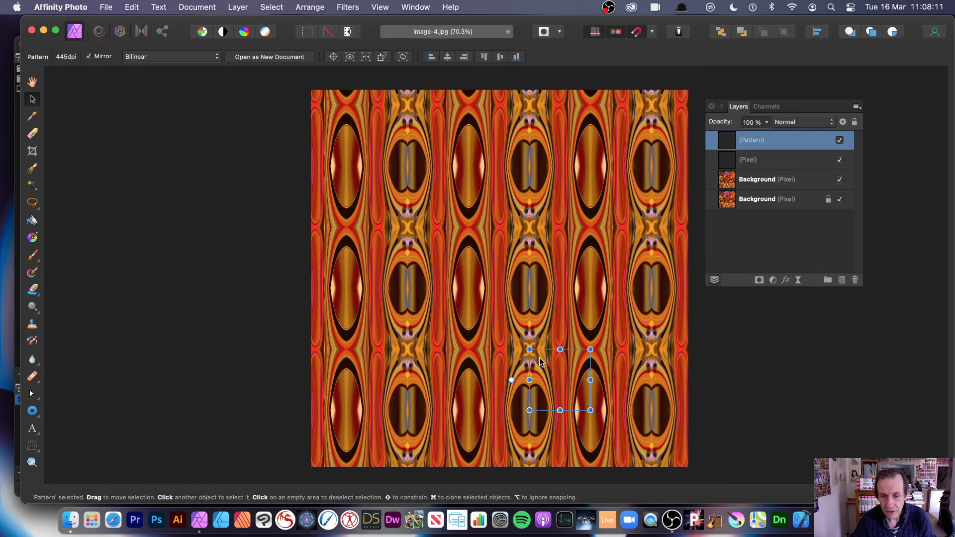
{"action": "left_click_drag", "start_coordinate": [529, 350], "coordinate": [543, 366]}
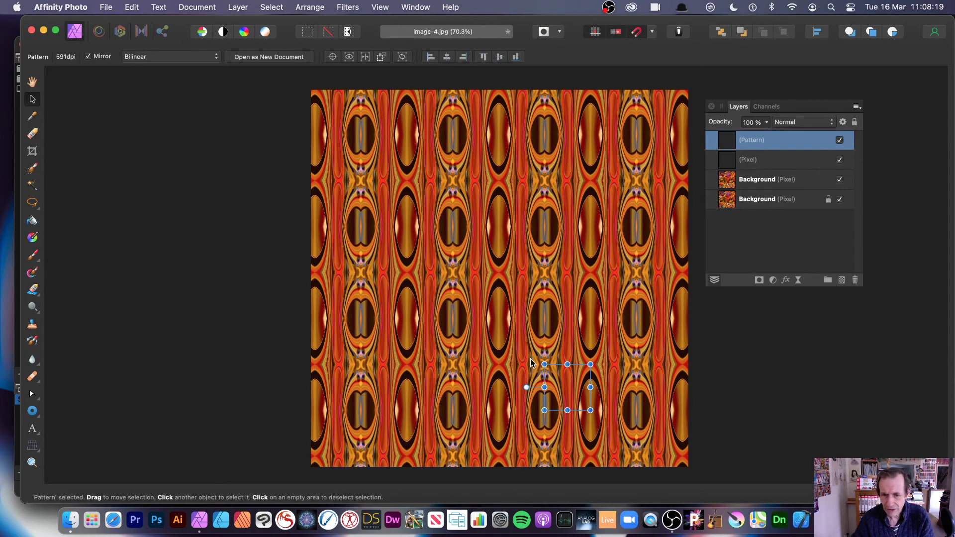
{"action": "left_click_drag", "start_coordinate": [544, 365], "coordinate": [515, 335]}
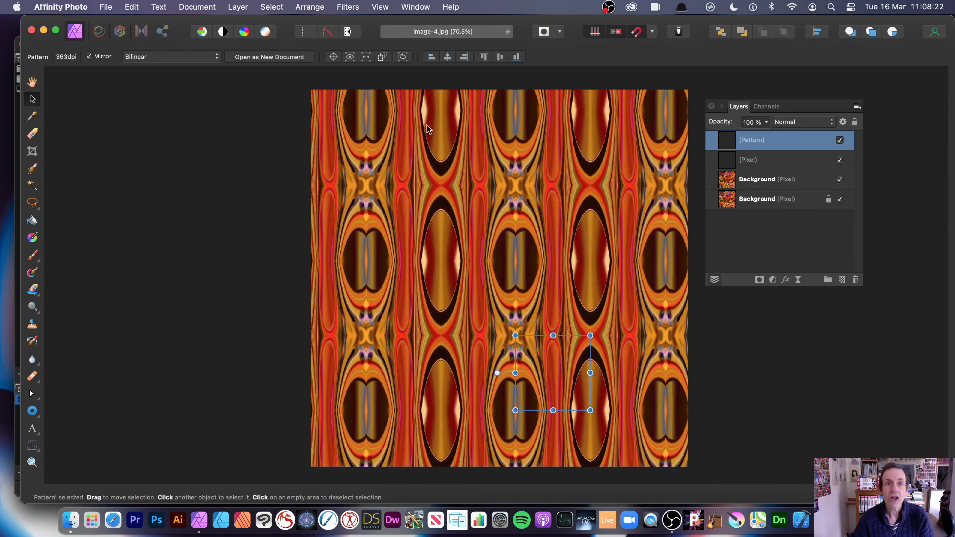
Step: Try Polar To Rectangular on the mirrored pattern layer and undo it
{"action": "left_click", "coordinate": [355, 6]}
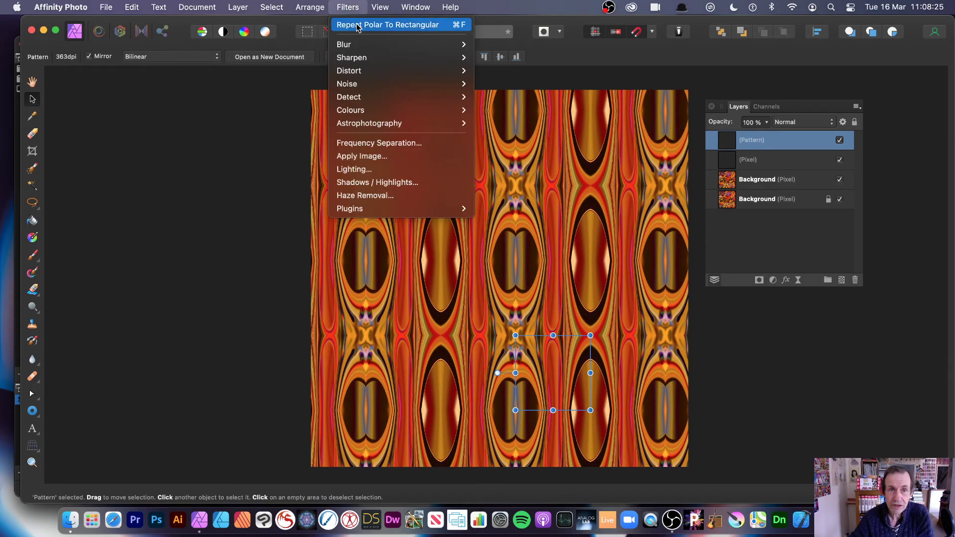
{"action": "left_click", "coordinate": [356, 22]}
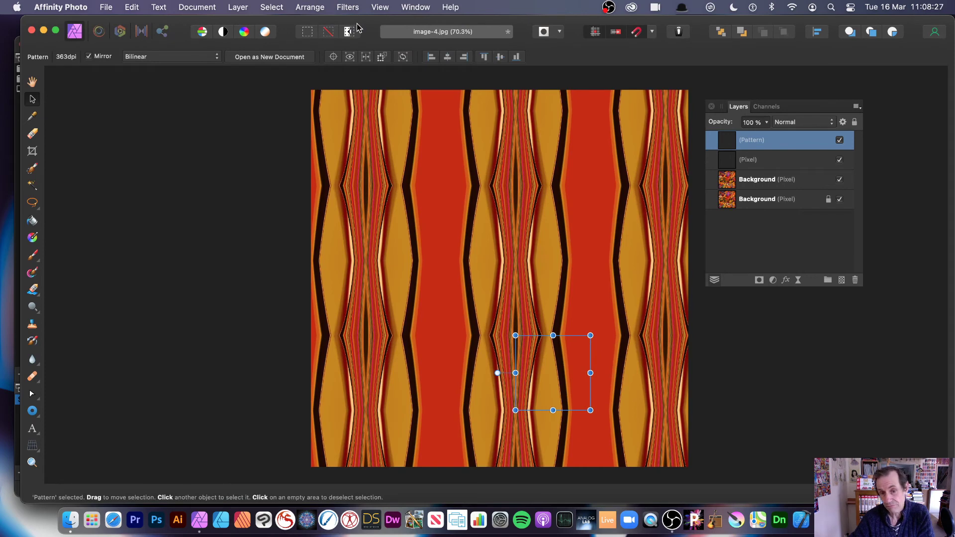
{"action": "key", "text": "super+z"}
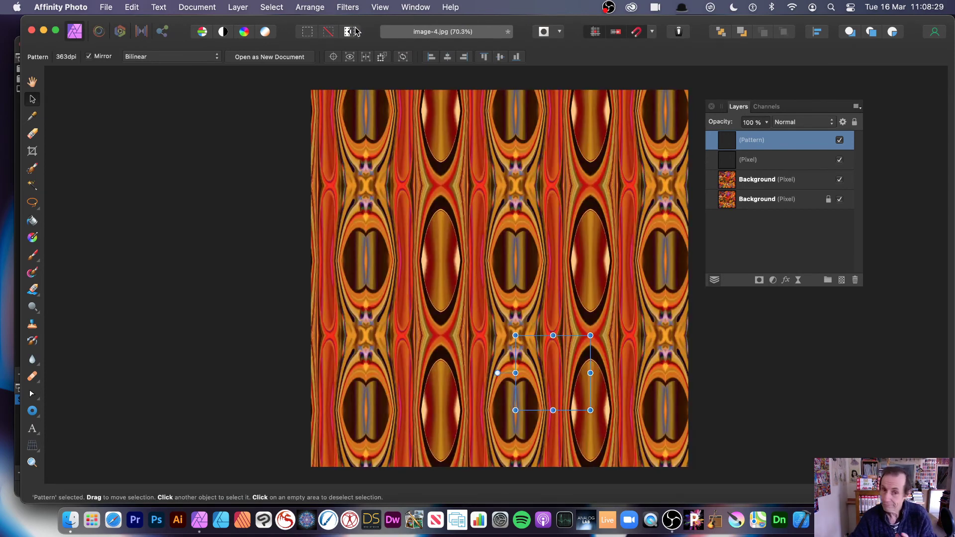
Step: Rasterise the mirrored pattern layer into a pixel layer
{"action": "left_click", "coordinate": [237, 8]}
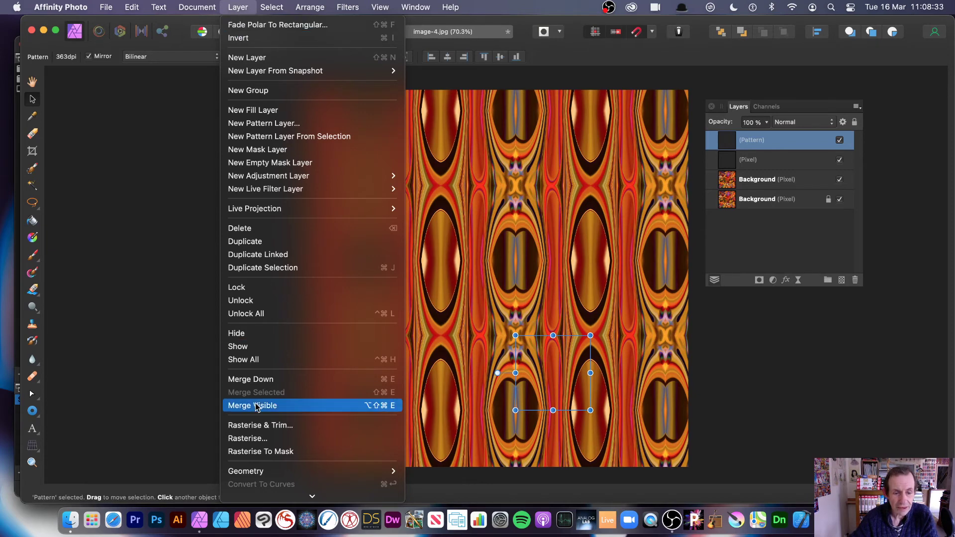
{"action": "left_click", "coordinate": [263, 438]}
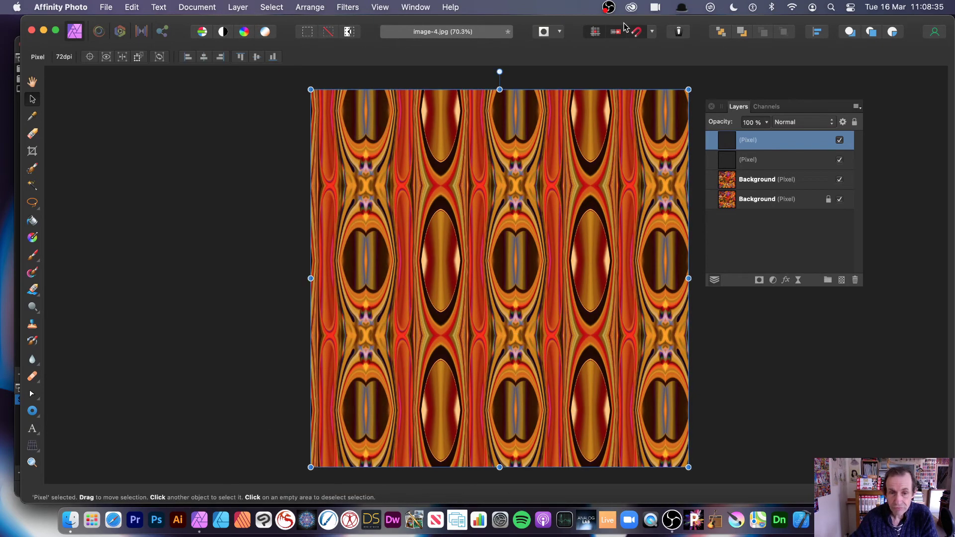
Step: Apply Polar To Rectangular again to the rasterised pixel layer and create a new pattern layer from the result
{"action": "left_click", "coordinate": [351, 8]}
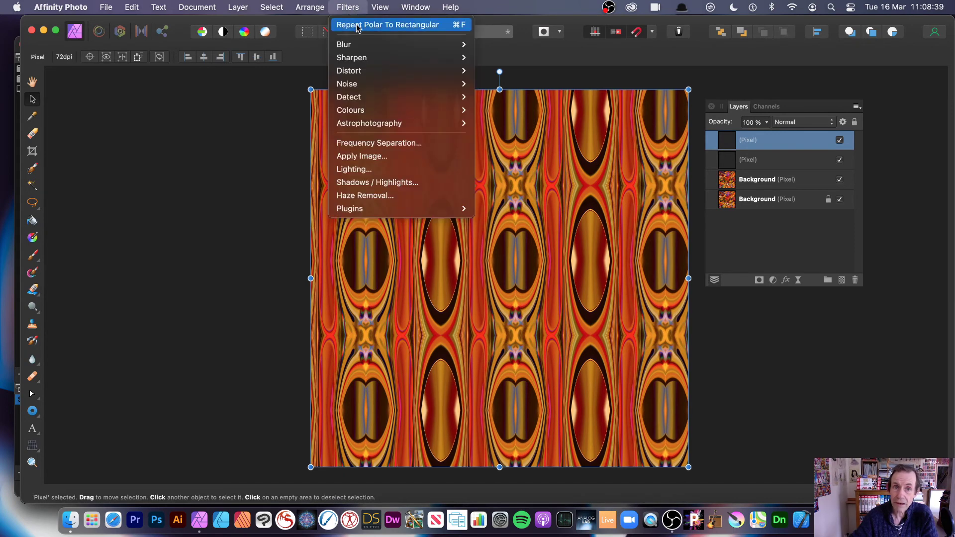
{"action": "left_click", "coordinate": [357, 26]}
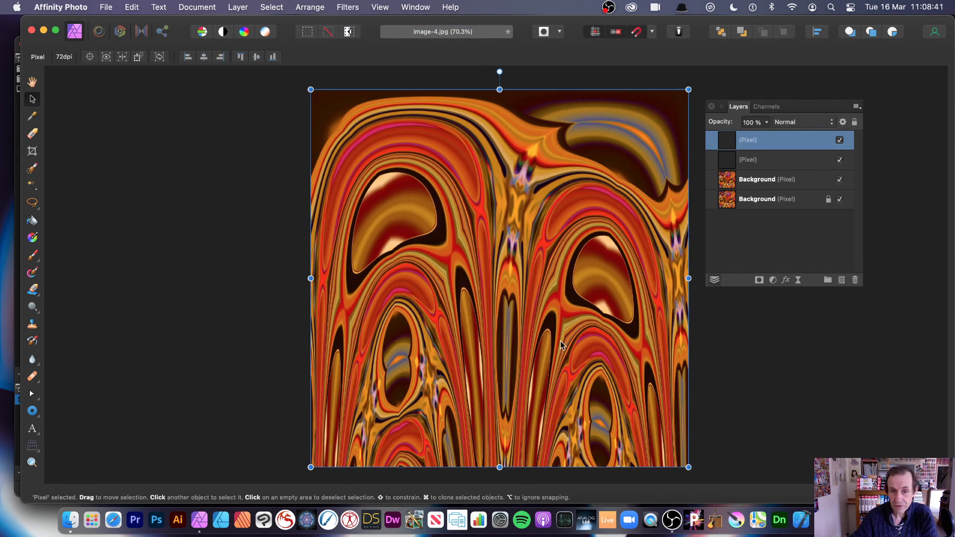
{"action": "left_click", "coordinate": [237, 7]}
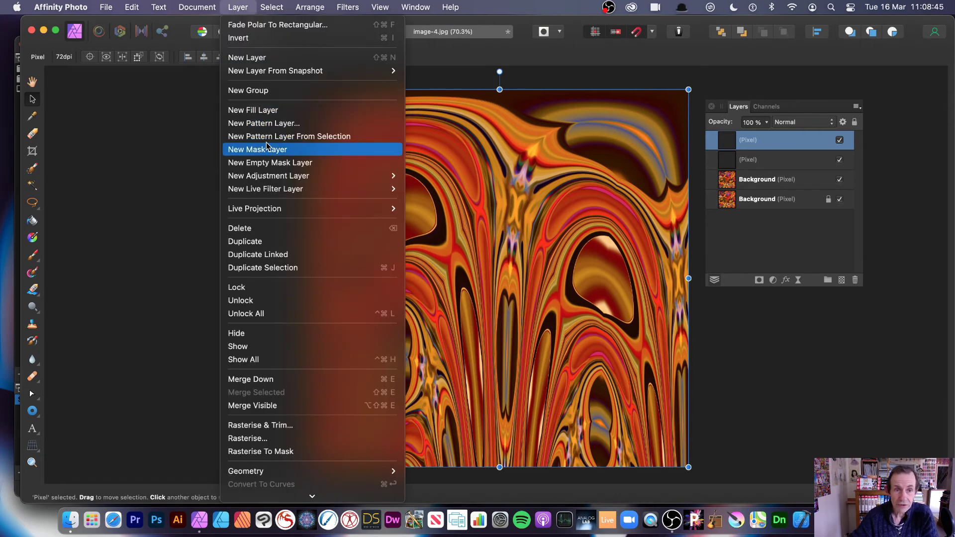
{"action": "key", "text": "Escape"}
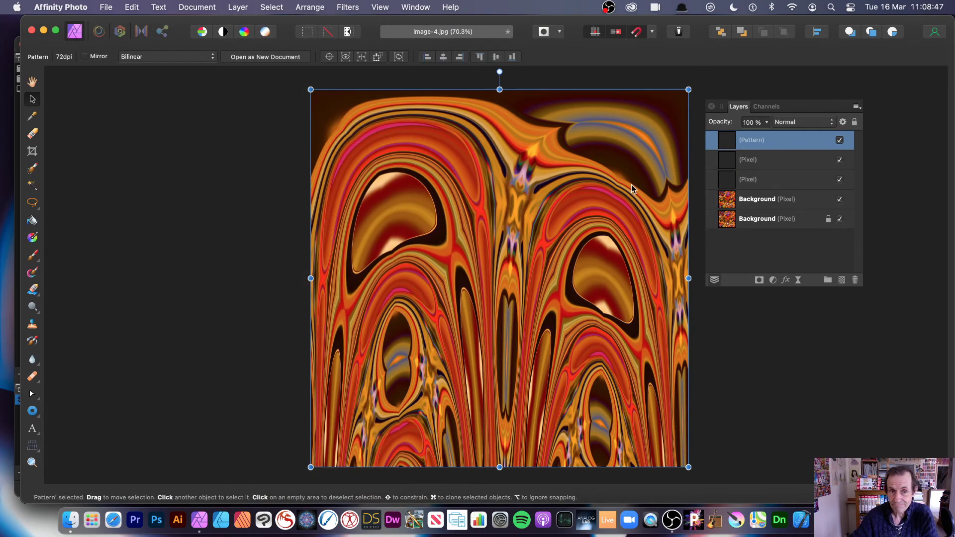
Step: Turn on mirroring for the new pattern, shrink its tile to about 44% of the image width and centre it horizontally
{"action": "left_click_drag", "start_coordinate": [310, 89], "coordinate": [500, 253]}
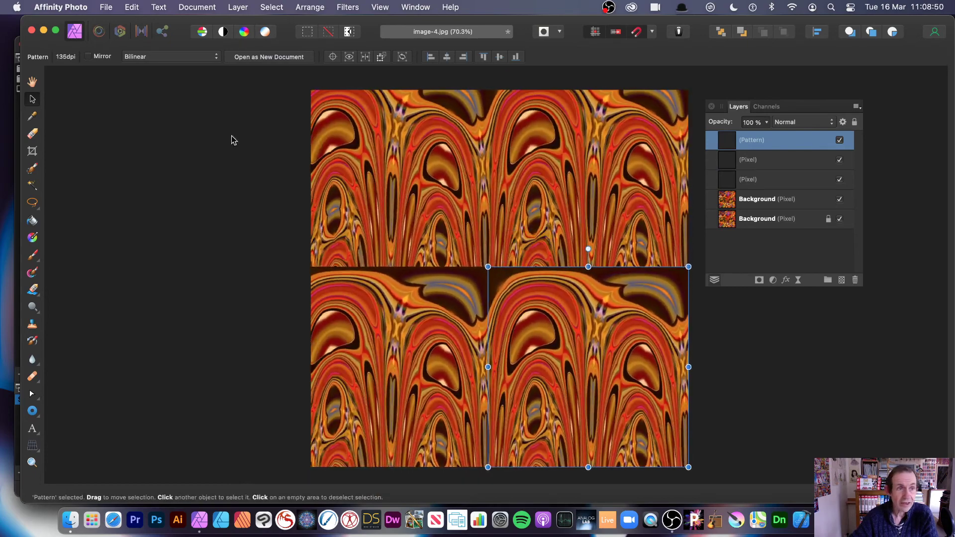
{"action": "left_click", "coordinate": [89, 56]}
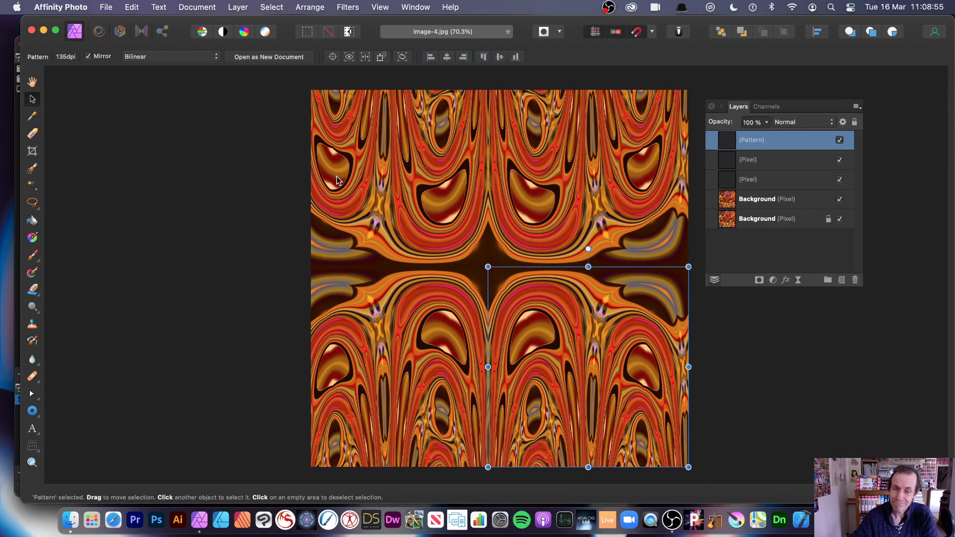
{"action": "left_click_drag", "start_coordinate": [487, 267], "coordinate": [519, 299]}
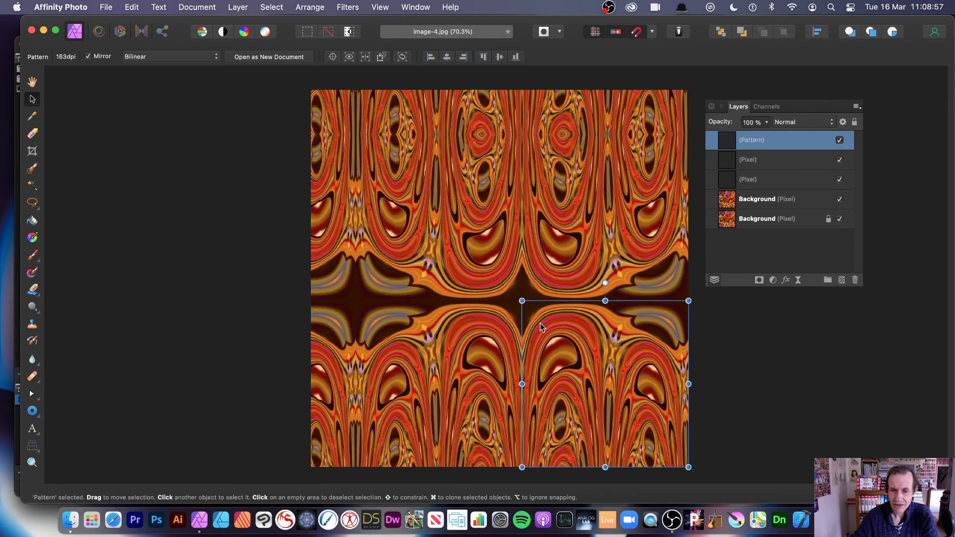
{"action": "left_click_drag", "start_coordinate": [553, 336], "coordinate": [446, 271]}
Step: Apply Polar To Rectangular to the mirrored pattern layer and shrink its tile to about 21% of the image width
{"action": "left_click", "coordinate": [347, 7]}
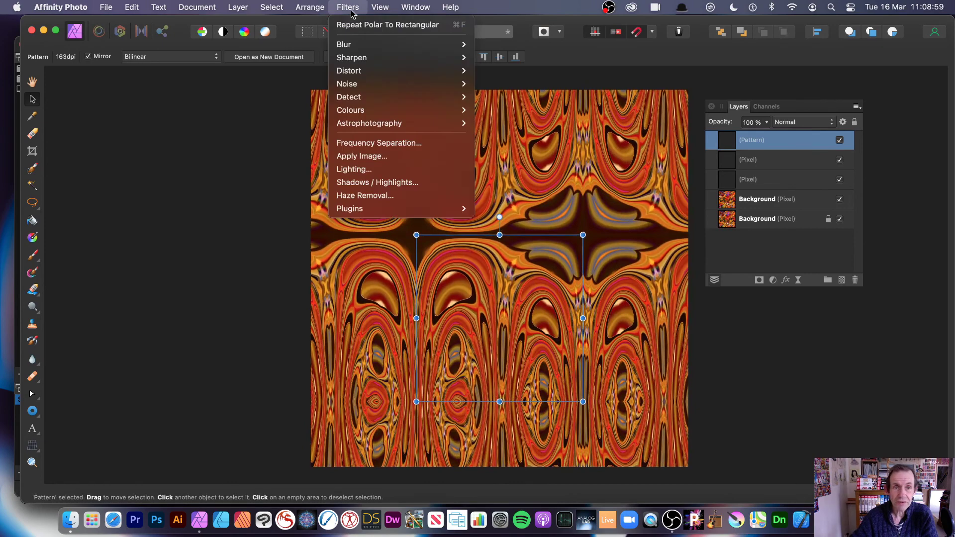
{"action": "left_click", "coordinate": [354, 22]}
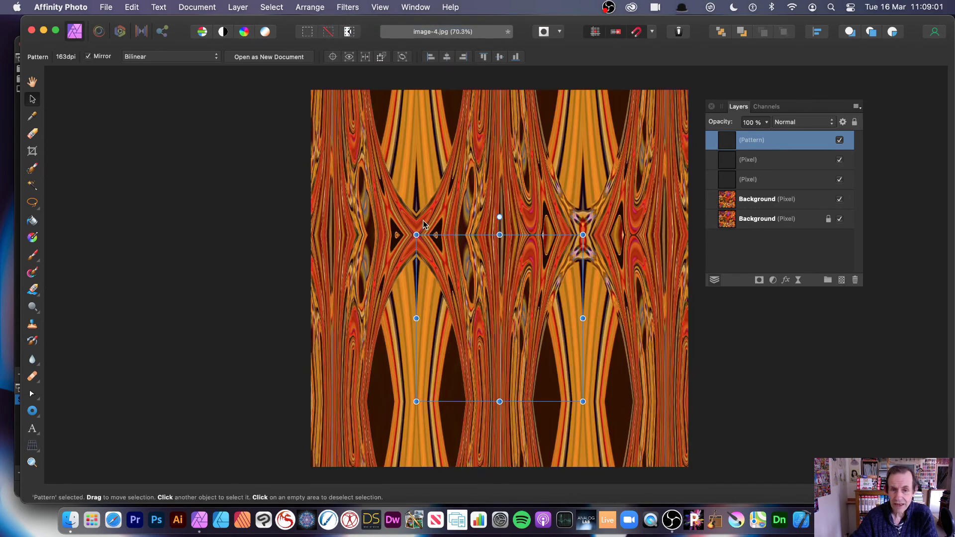
{"action": "left_click_drag", "start_coordinate": [416, 235], "coordinate": [498, 323]}
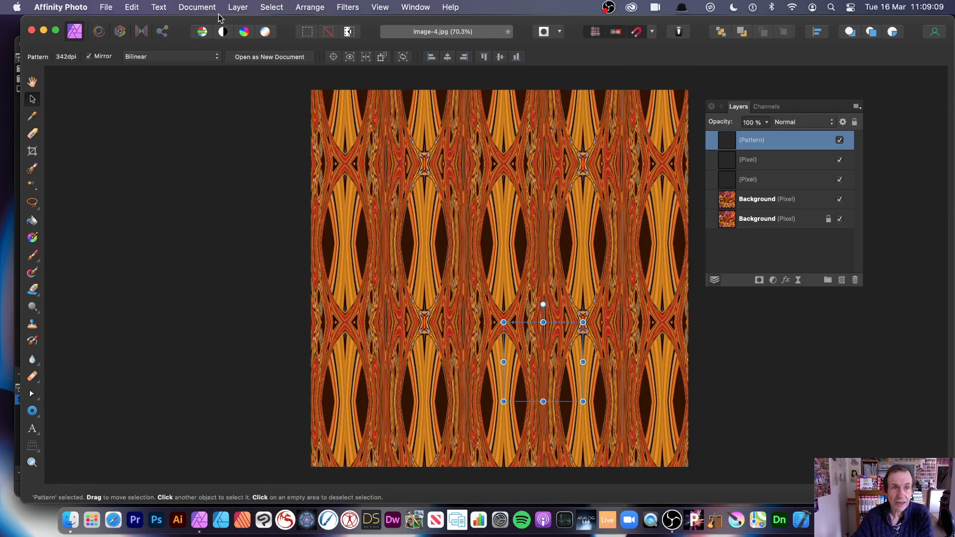
Step: Try another Polar To Rectangular pass on the shrunken pattern tile and undo it
{"action": "left_click", "coordinate": [238, 7]}
{"action": "mouse_move", "coordinate": [348, 7]}
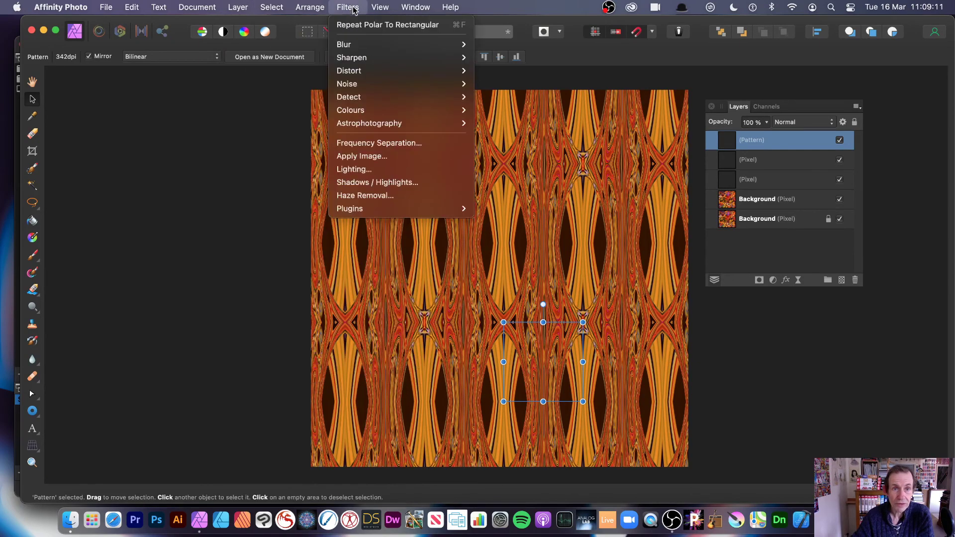
{"action": "left_click", "coordinate": [356, 26]}
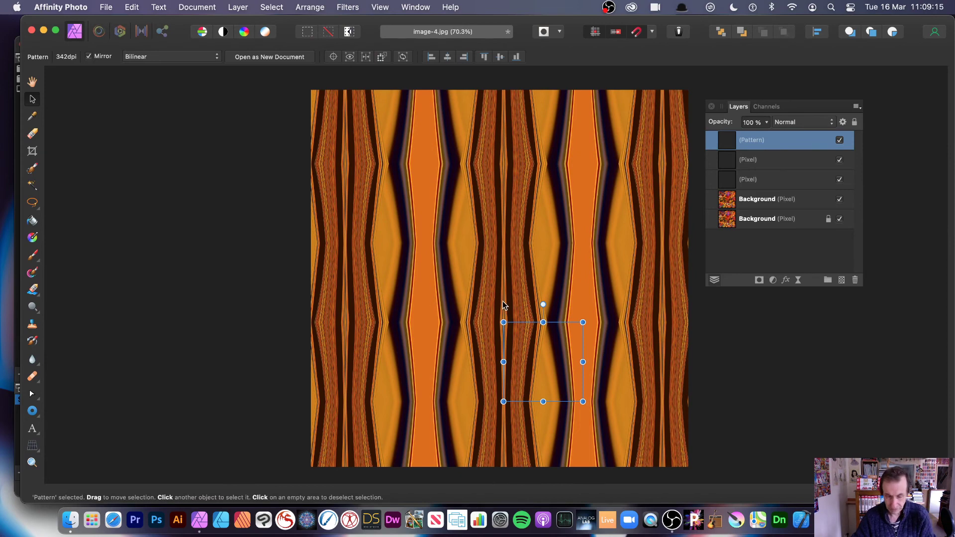
{"action": "key", "text": "super+z"}
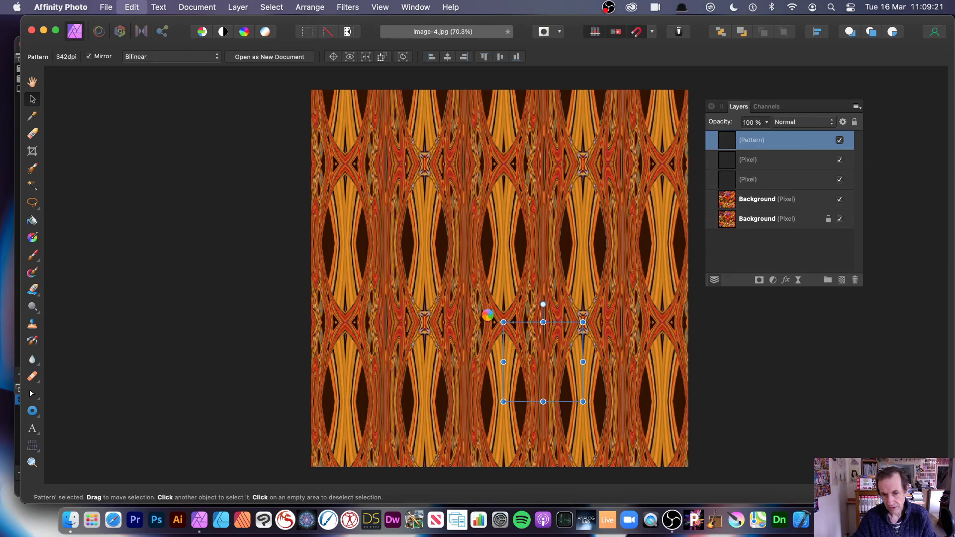
Step: Rotate the pattern layer's tile 90° clockwise and apply Polar To Rectangular to it
{"action": "left_click", "coordinate": [457, 370]}
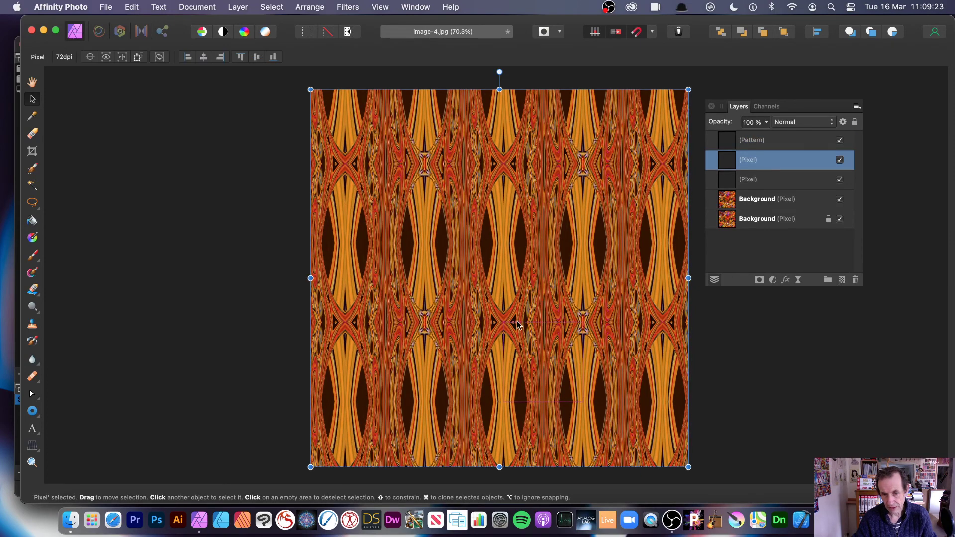
{"action": "left_click", "coordinate": [748, 142]}
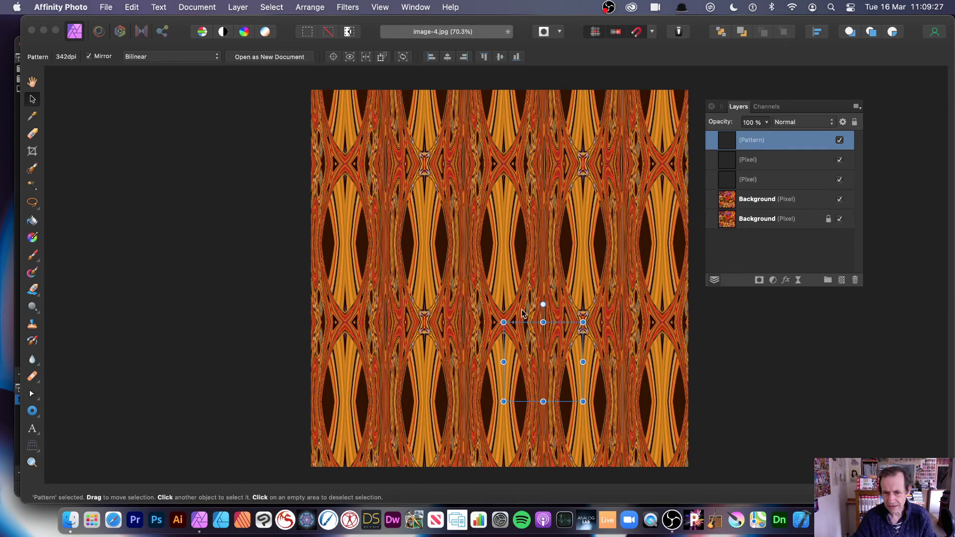
{"action": "left_click_drag", "start_coordinate": [505, 316], "coordinate": [606, 304]}
{"action": "left_click", "coordinate": [347, 7]}
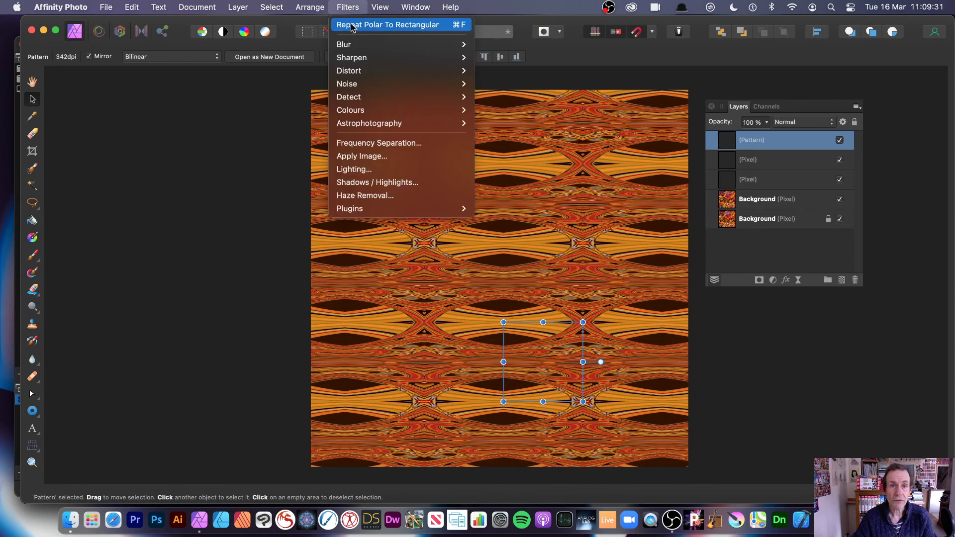
{"action": "left_click", "coordinate": [354, 24]}
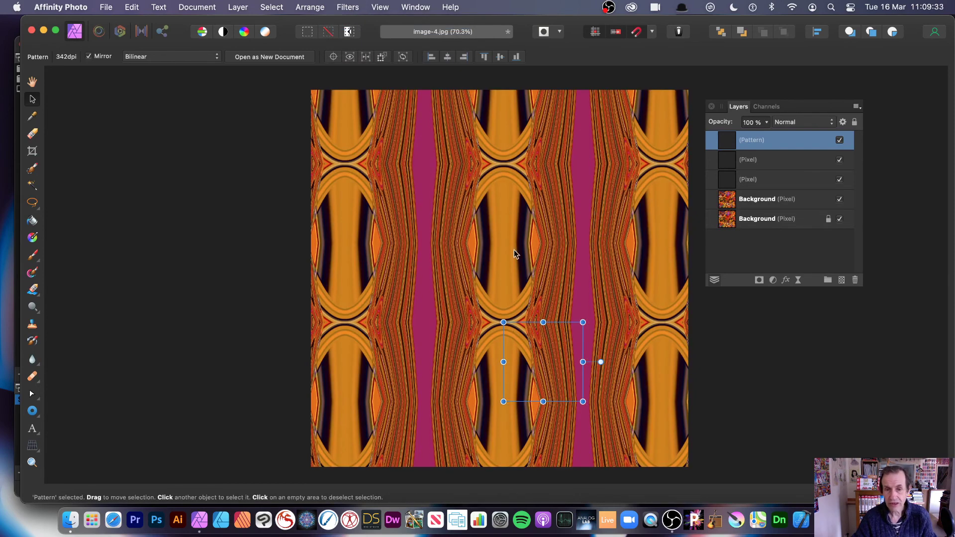
Step: Rasterise the rotated pattern layer and apply Polar To Rectangular to the resulting pixel layer
{"action": "left_click", "coordinate": [238, 7]}
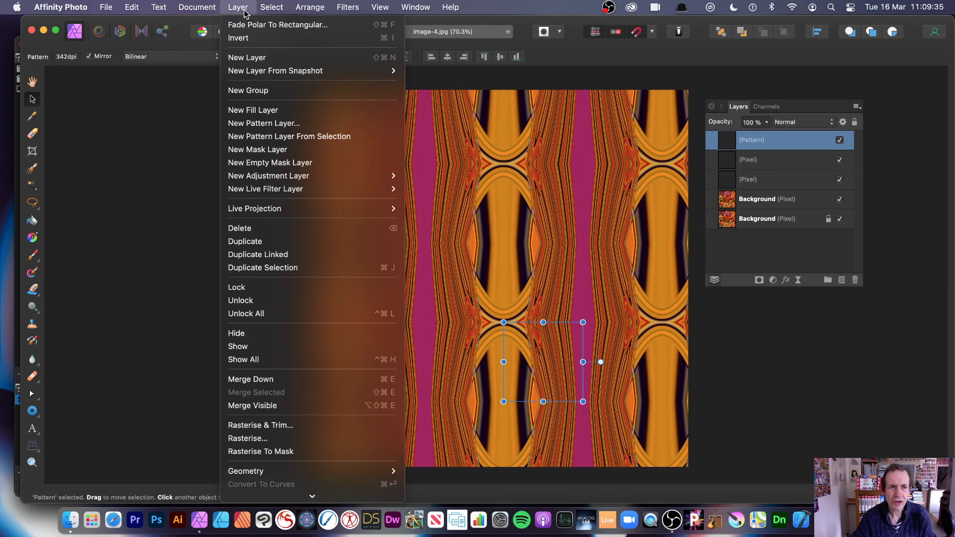
{"action": "left_click", "coordinate": [290, 436]}
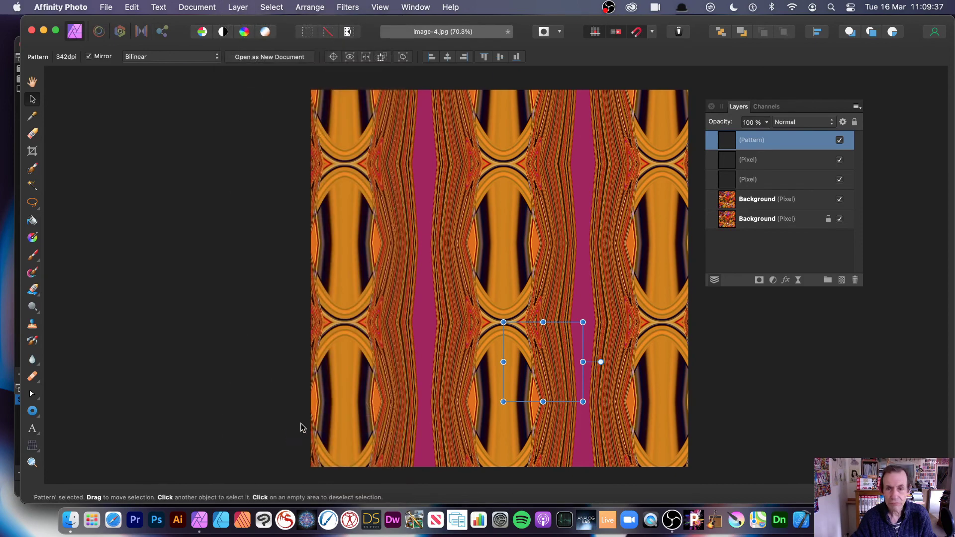
{"action": "left_click", "coordinate": [339, 8]}
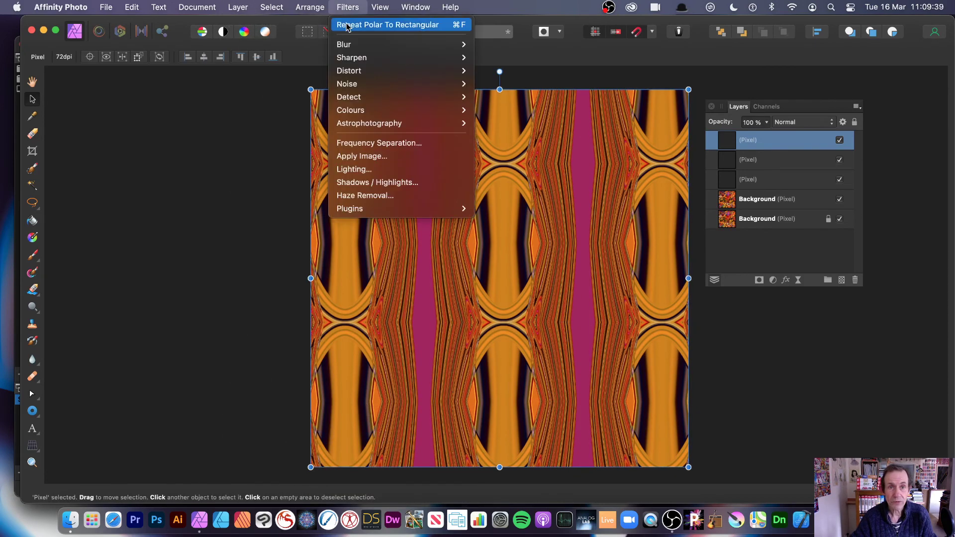
{"action": "left_click", "coordinate": [348, 25]}
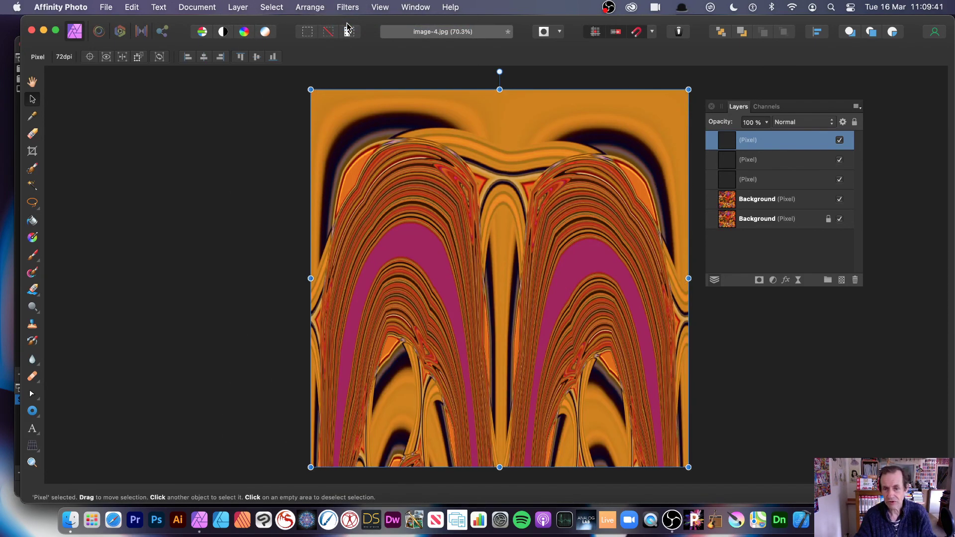